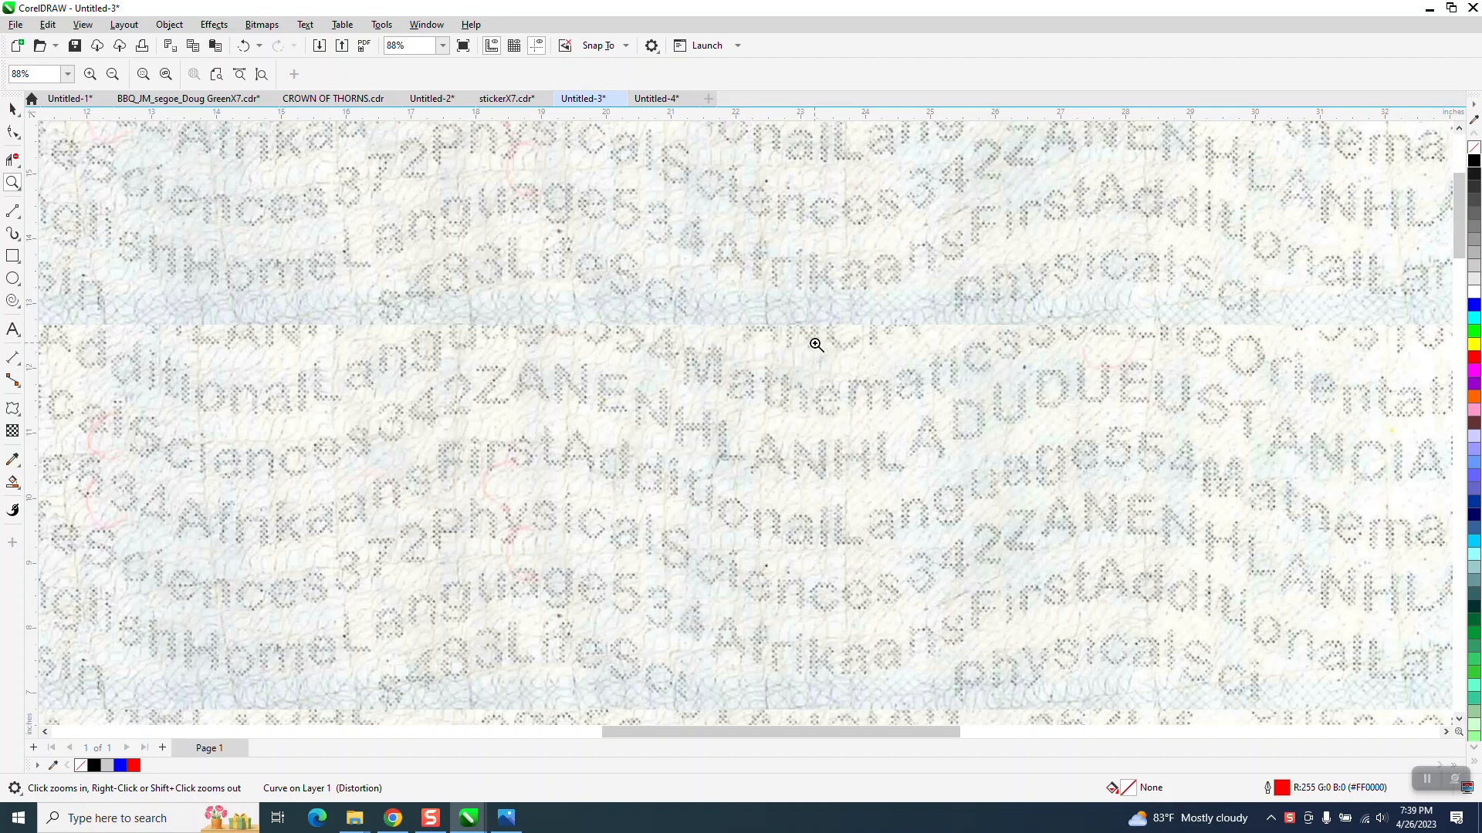
- Examine the dotted wavy lettering in the certificate image and compare it with the dotted text lines on the page
scroll(1033, 558, down, 3)
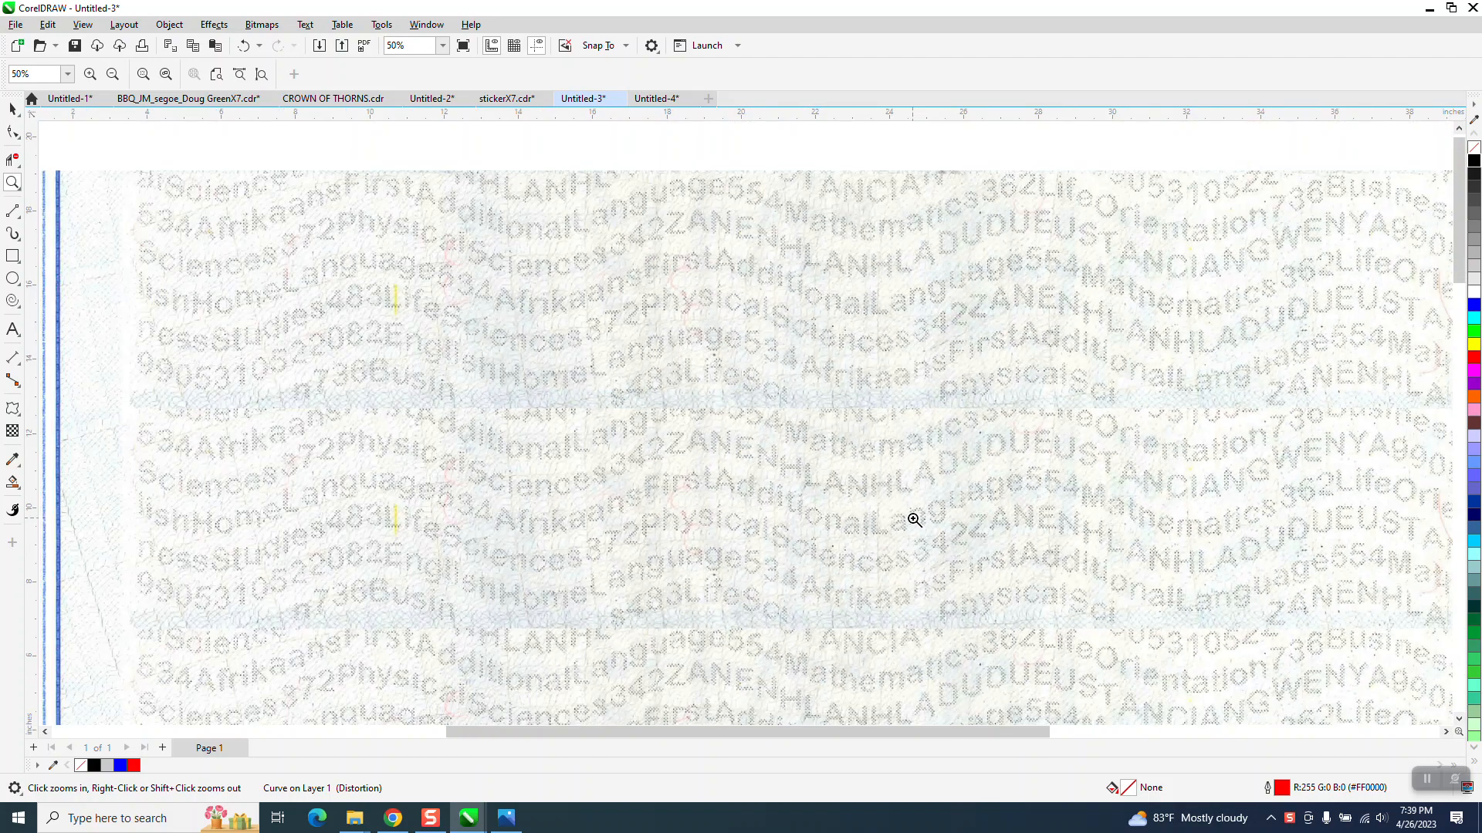
drag(707, 425, 803, 503)
scroll(787, 498, down, 3)
scroll(701, 460, down, 3)
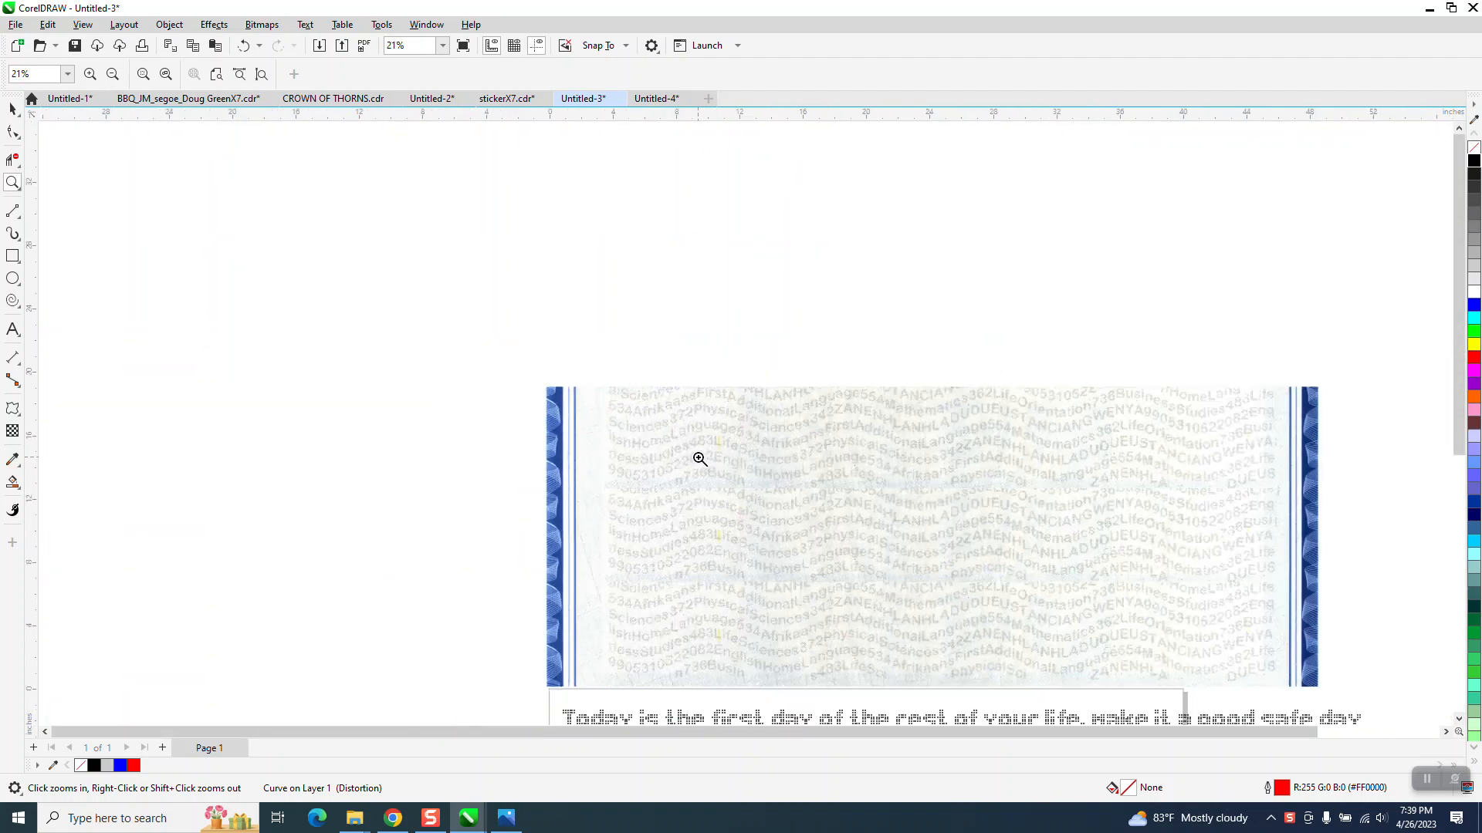
drag(622, 558, 1047, 689)
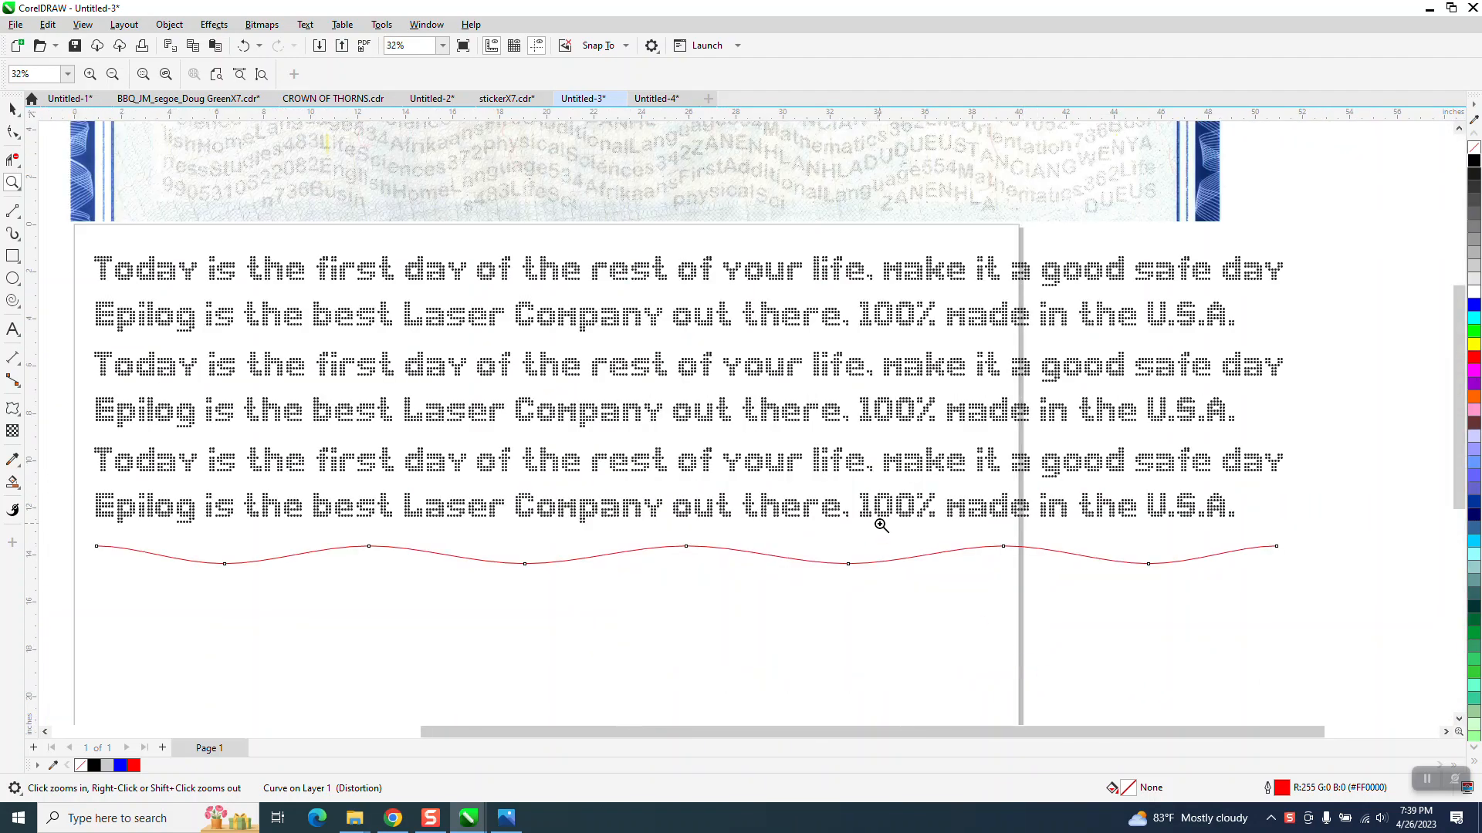
scroll(844, 338, up, 6)
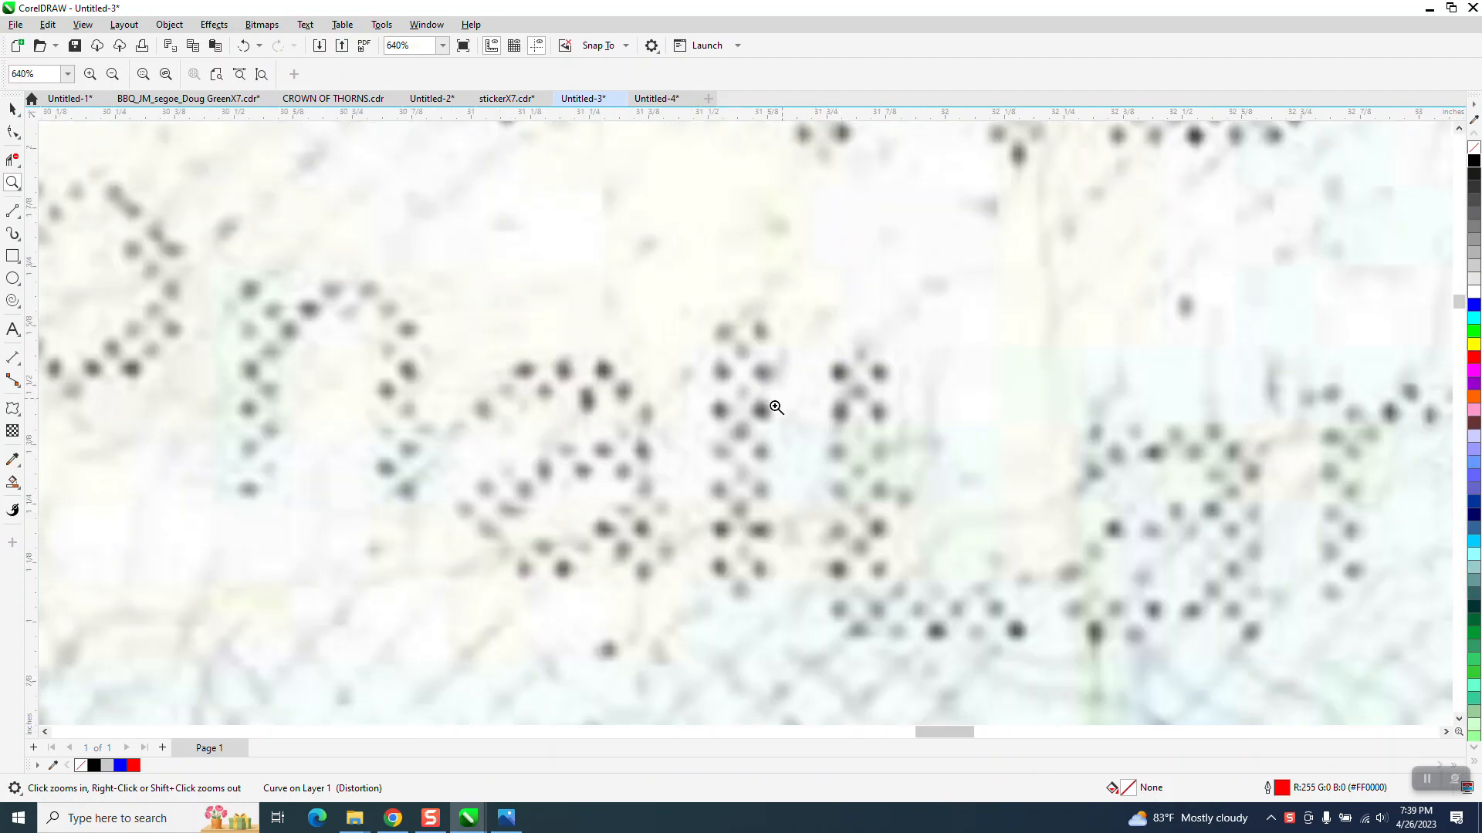
scroll(767, 410, down, 6)
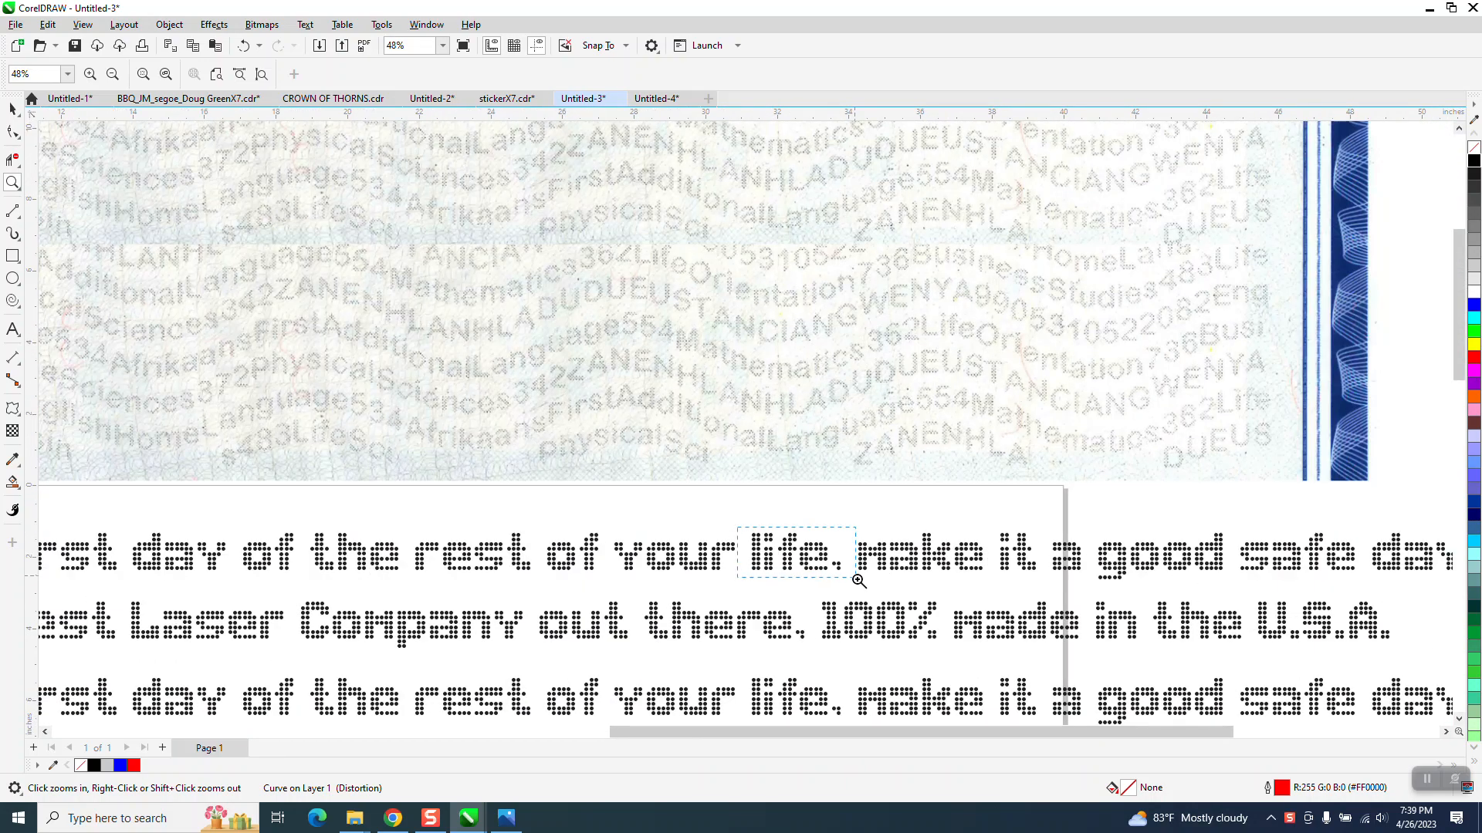
scroll(861, 569, up, 6)
scroll(844, 568, down, 3)
scroll(824, 552, down, 4)
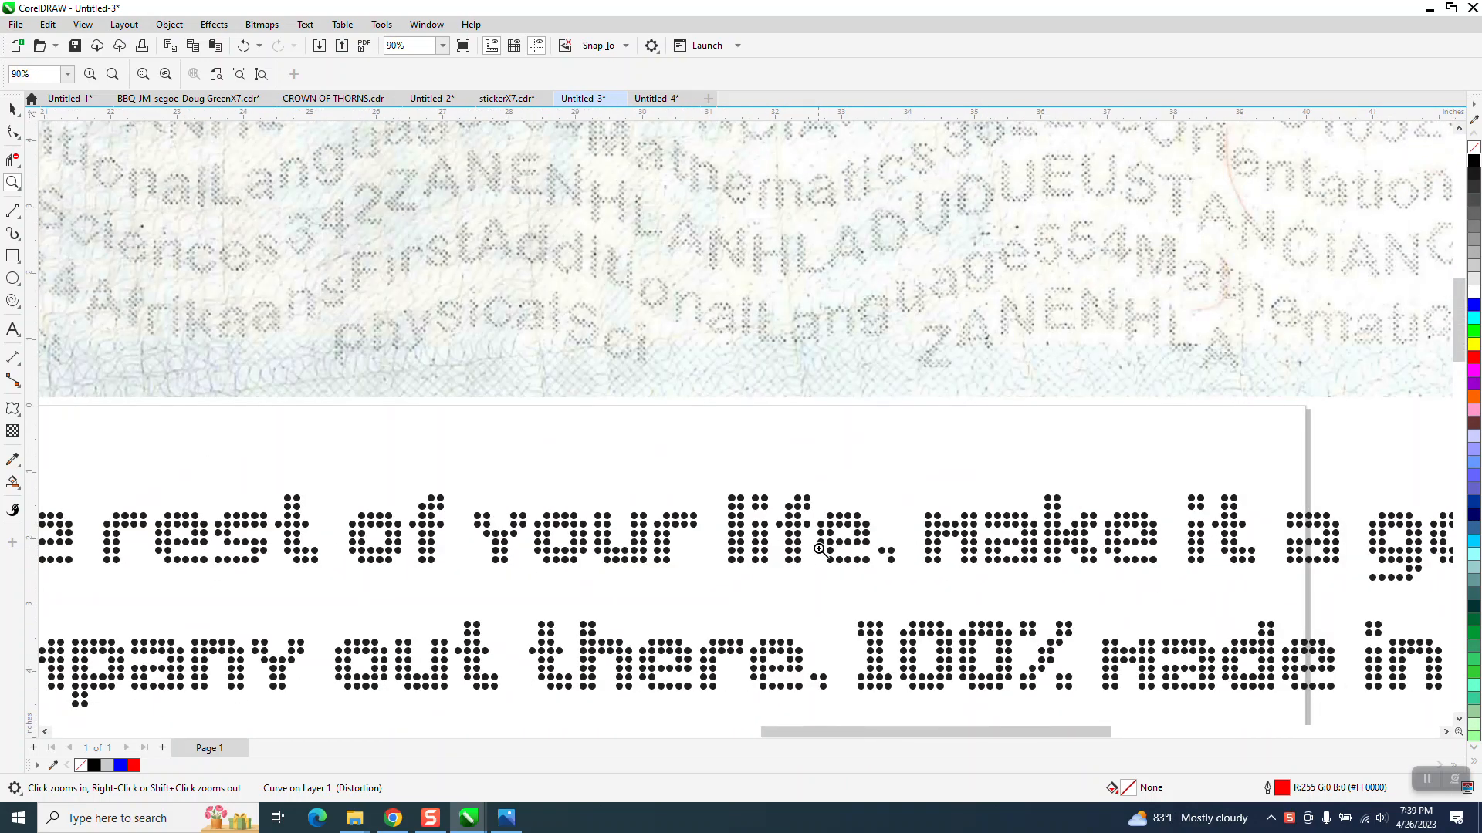
scroll(825, 544, down, 1)
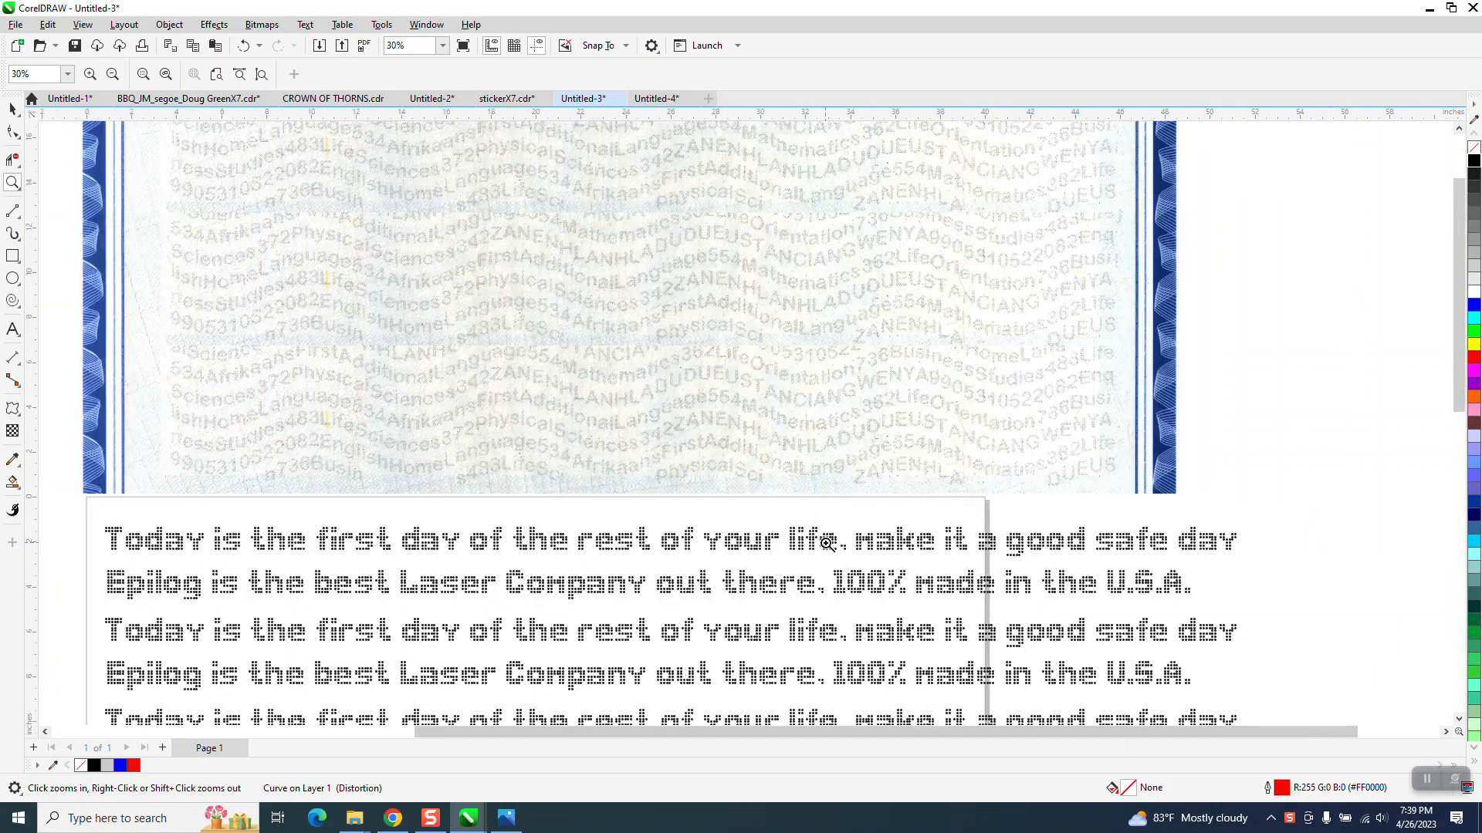
scroll(564, 453, down, 1)
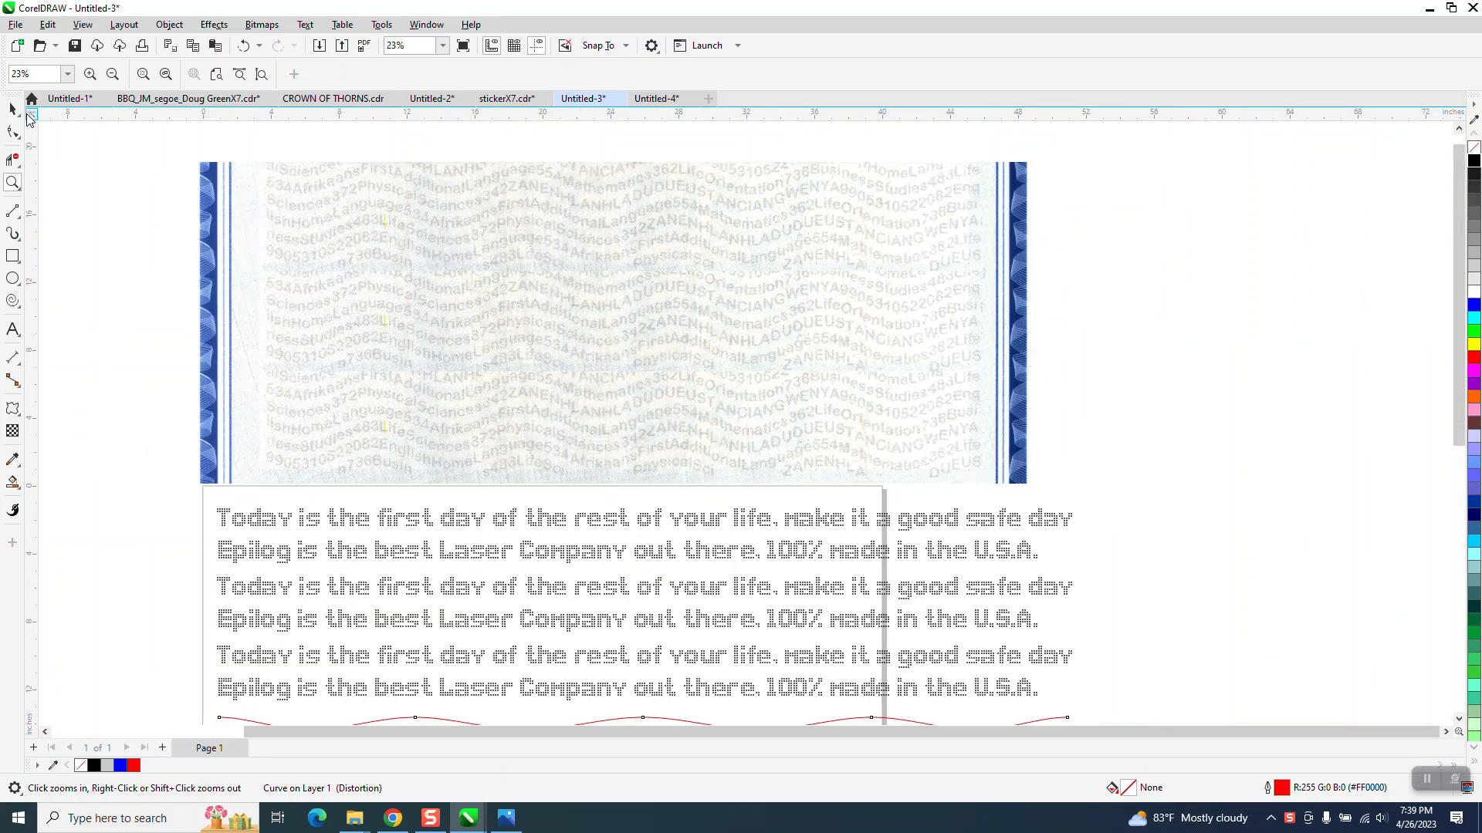
- Move the certificate image up and to the right, and place the existing red wavy line just above the page
click(12, 110)
scroll(476, 401, down, 2)
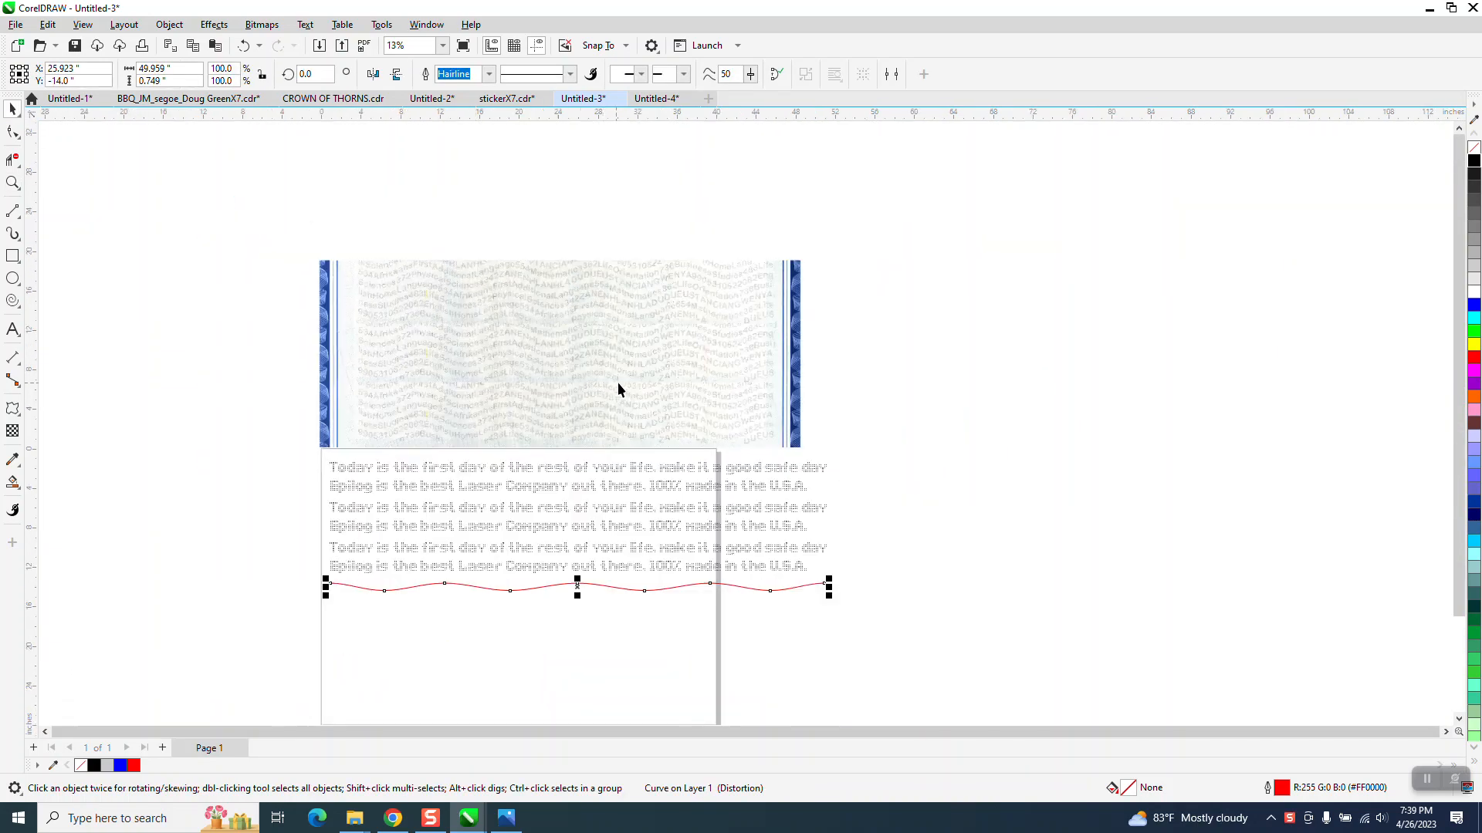
drag(617, 382, 843, 284)
drag(638, 596, 646, 428)
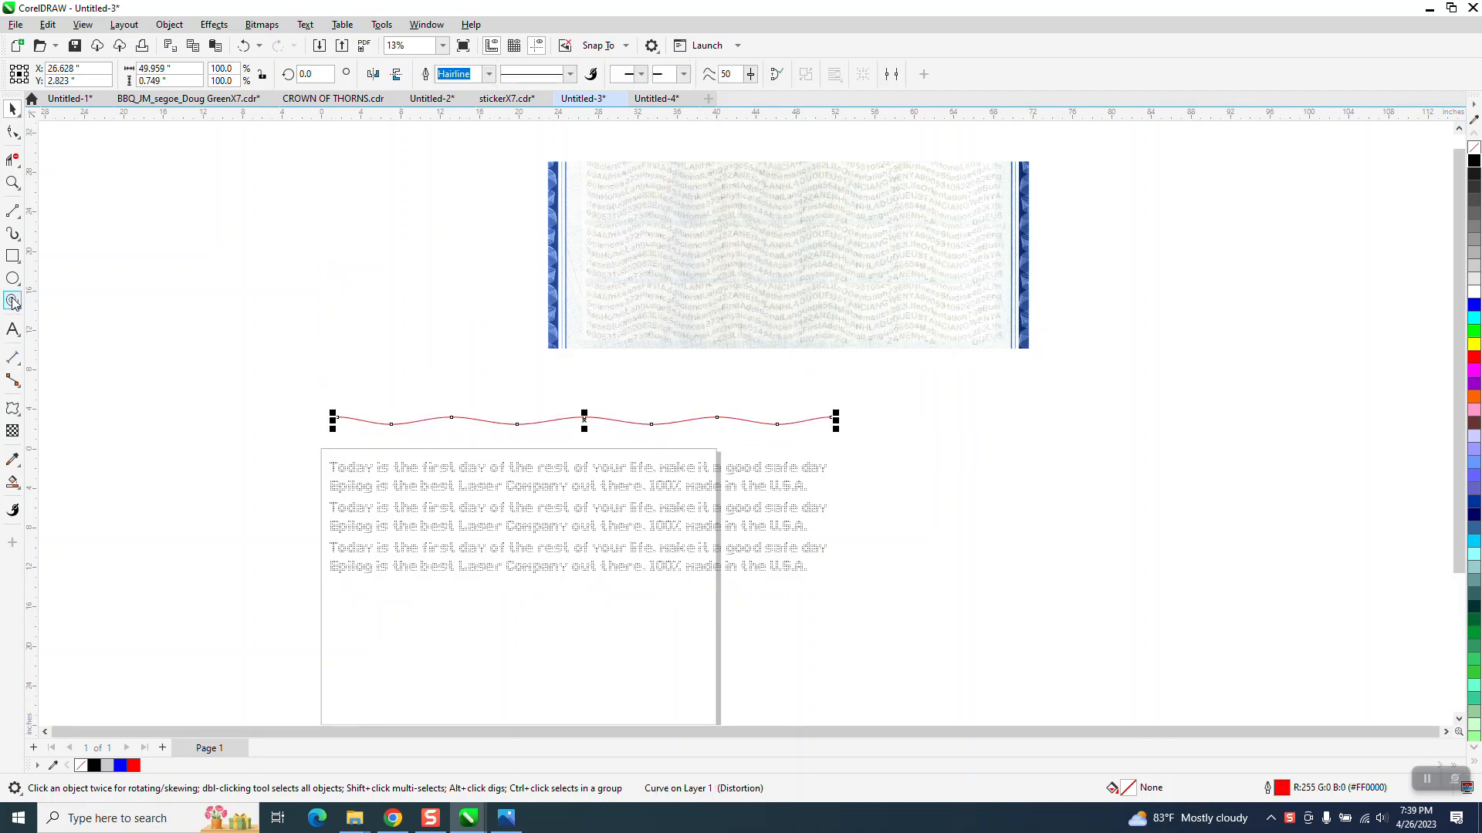
- Draw a straight horizontal line about 51.4 inches long just below the last dotted text line
click(16, 213)
click(62, 230)
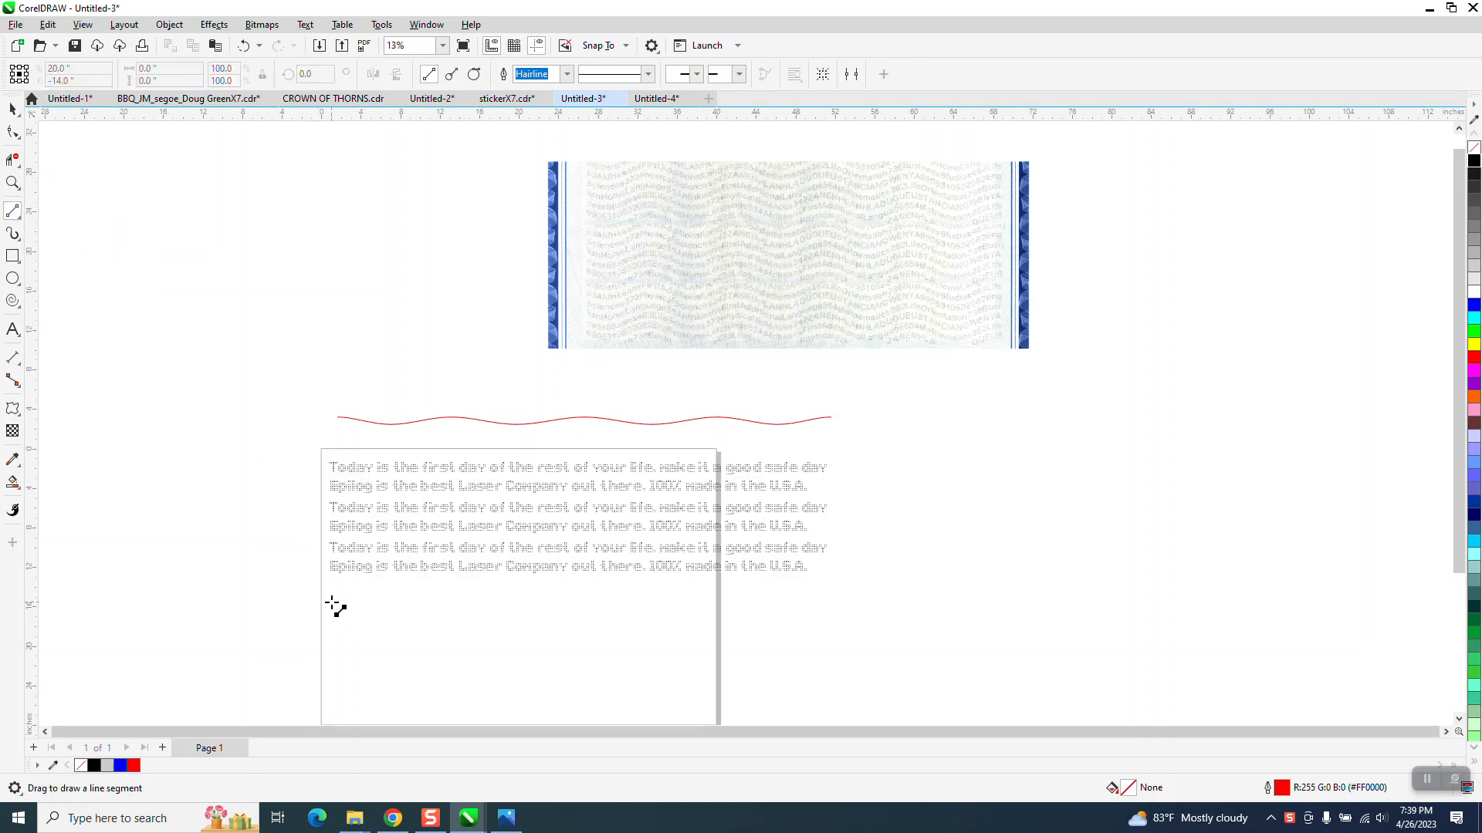
drag(326, 587, 840, 588)
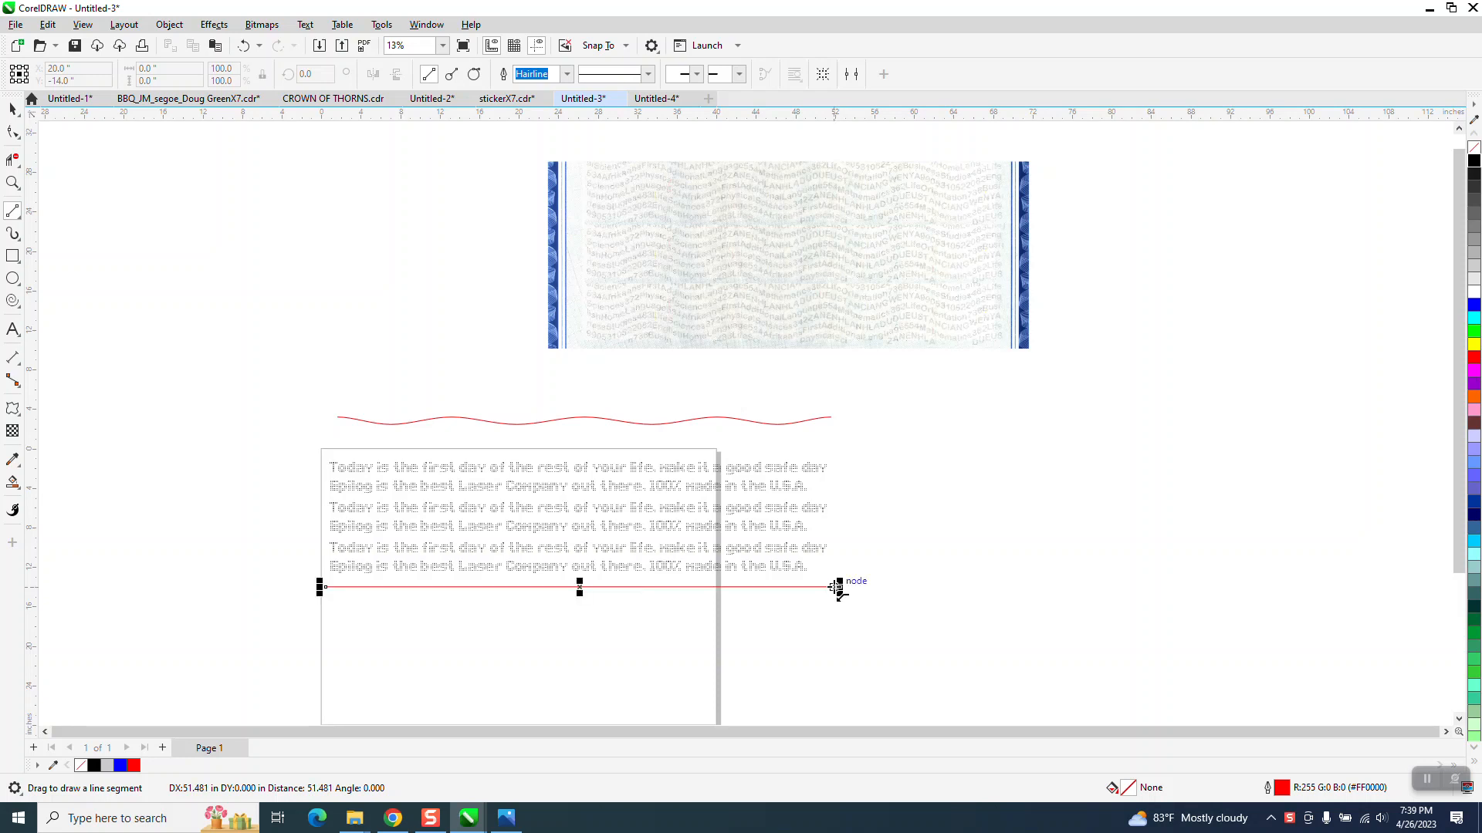
- Apply a zipper distortion to the new straight line with an amplitude of 3 and a frequency of 6
click(19, 406)
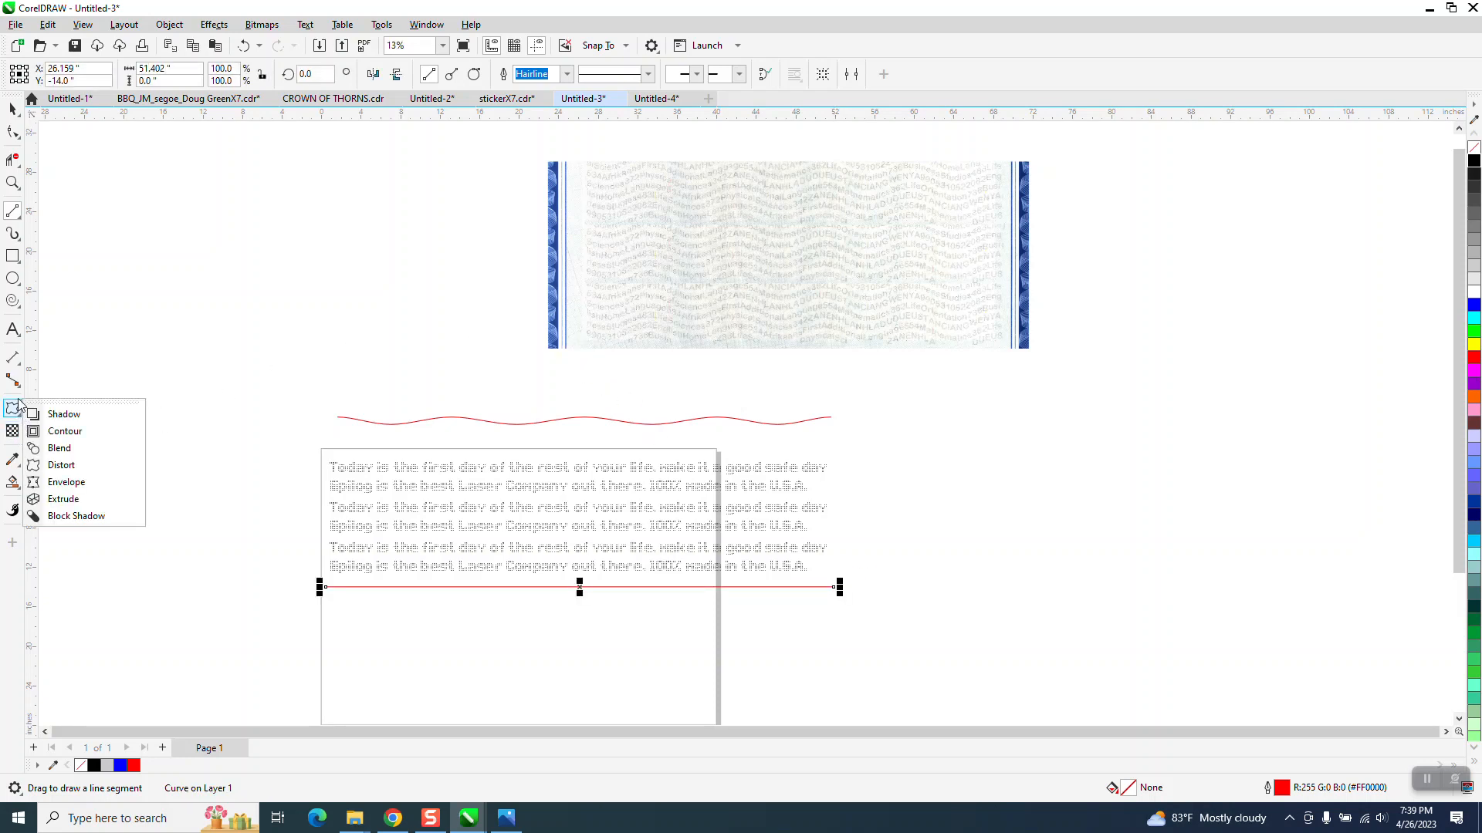
click(48, 467)
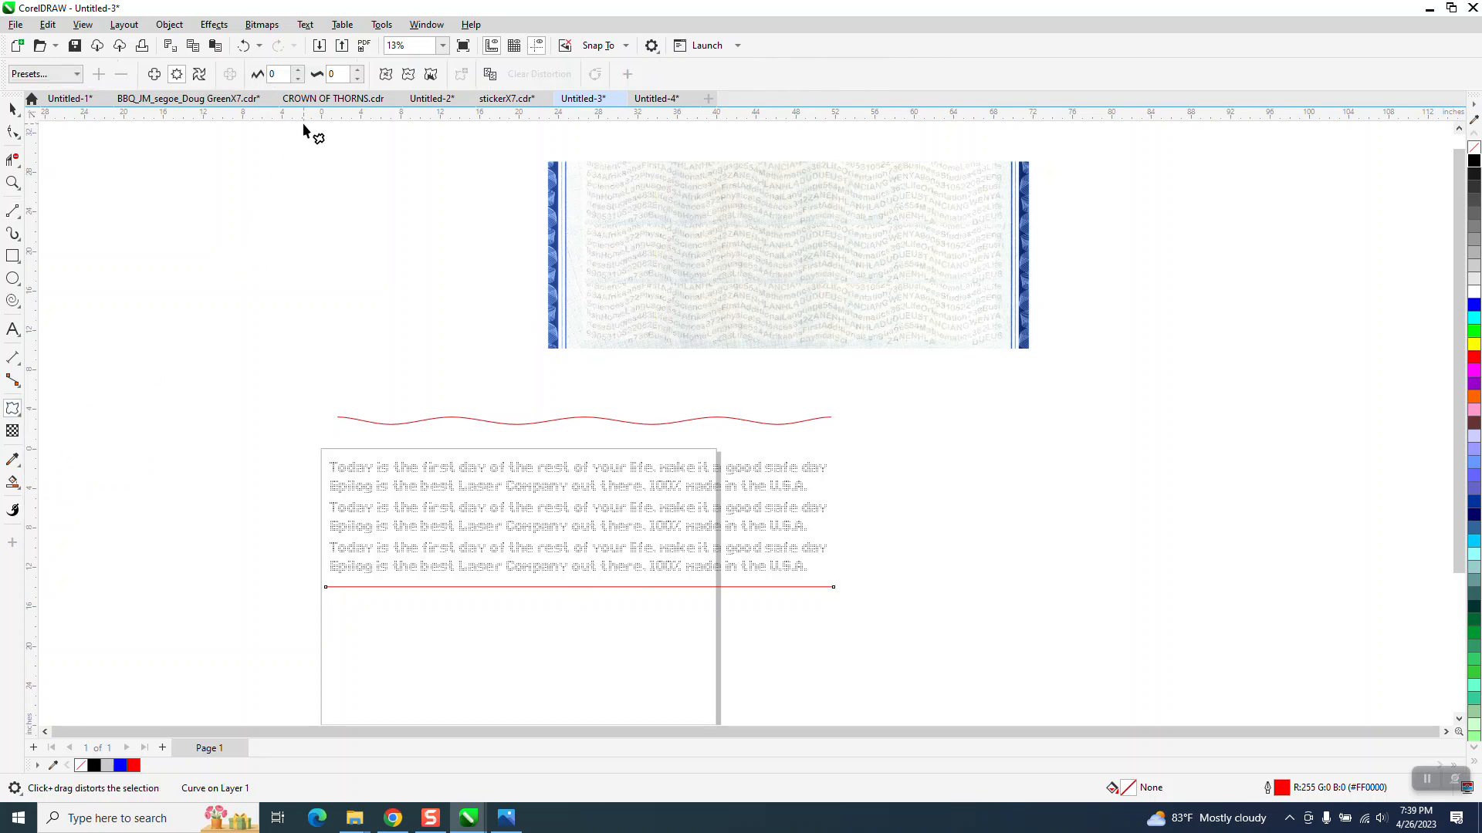
click(297, 70)
click(298, 70)
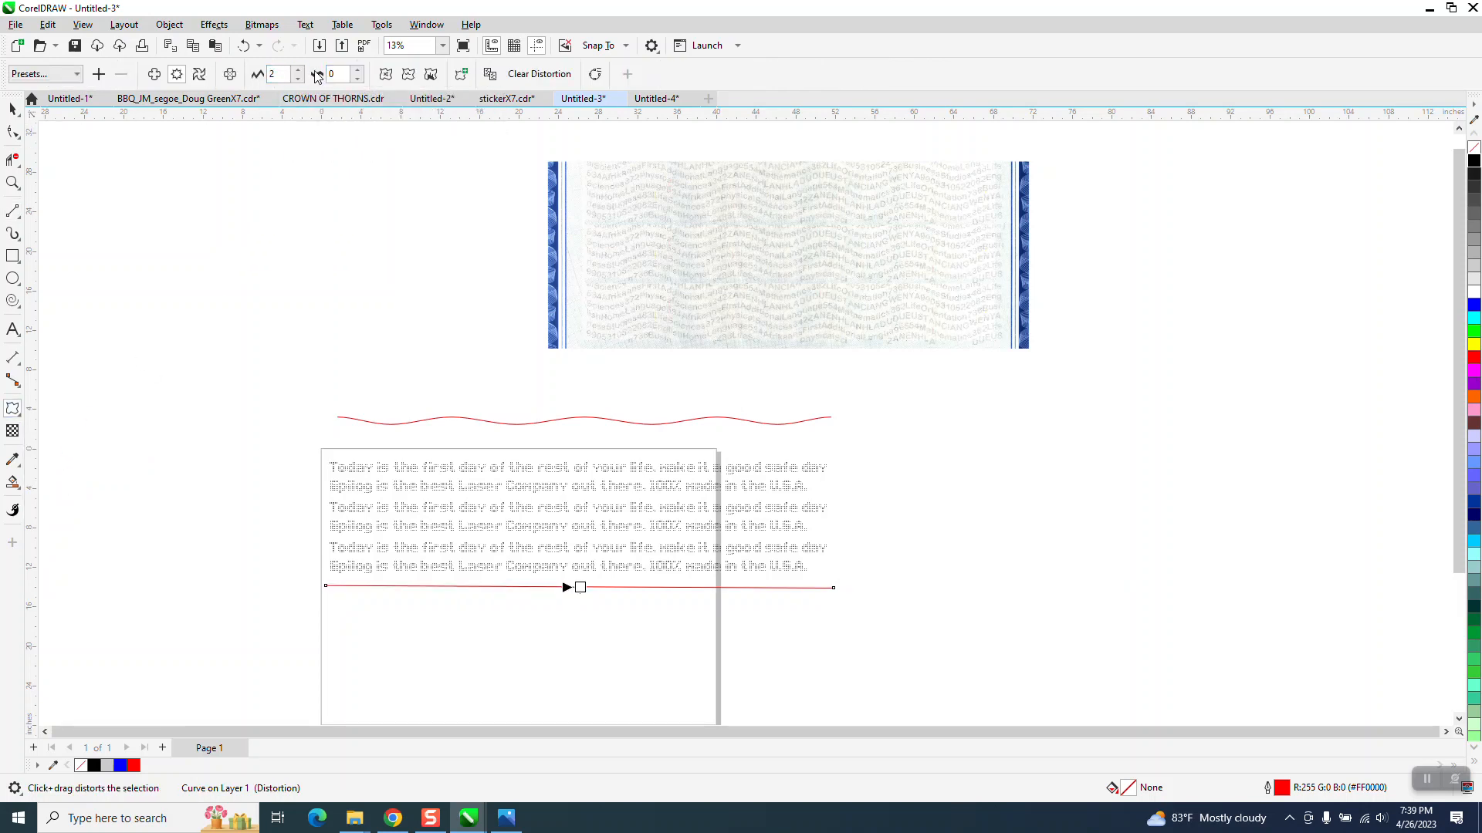
click(298, 70)
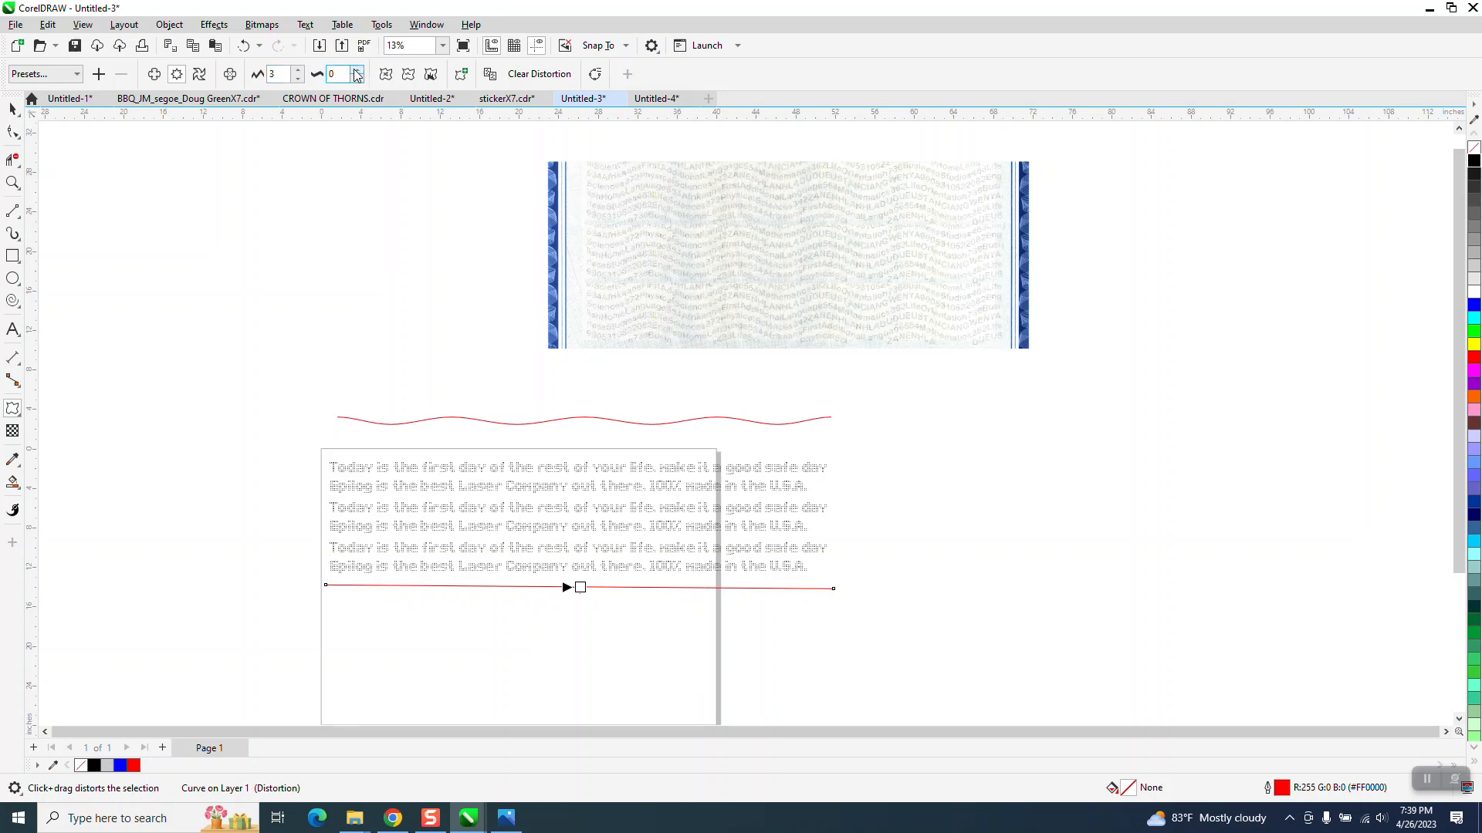
click(356, 69)
click(356, 70)
click(357, 69)
click(356, 70)
click(357, 69)
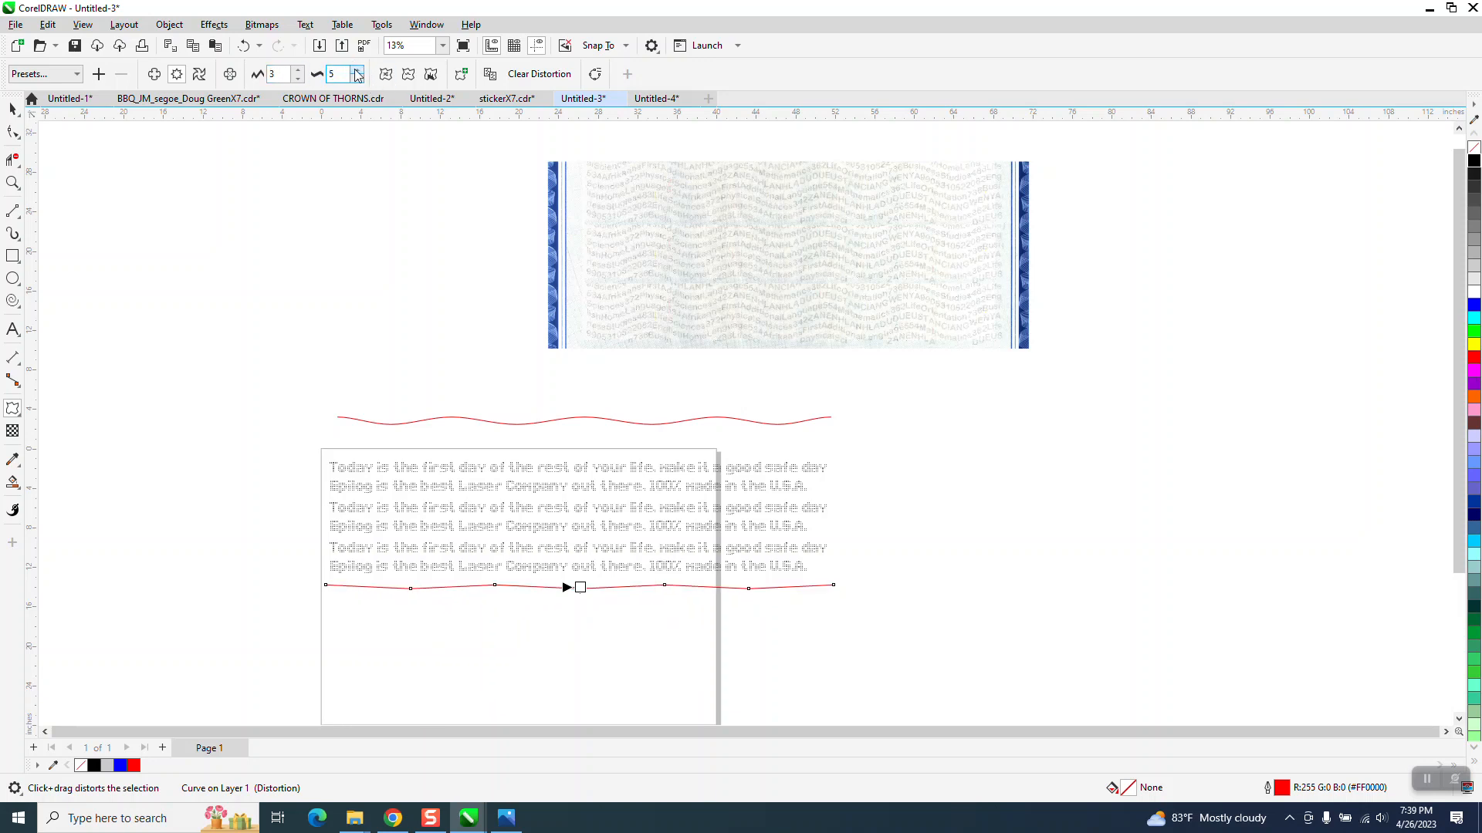
click(358, 71)
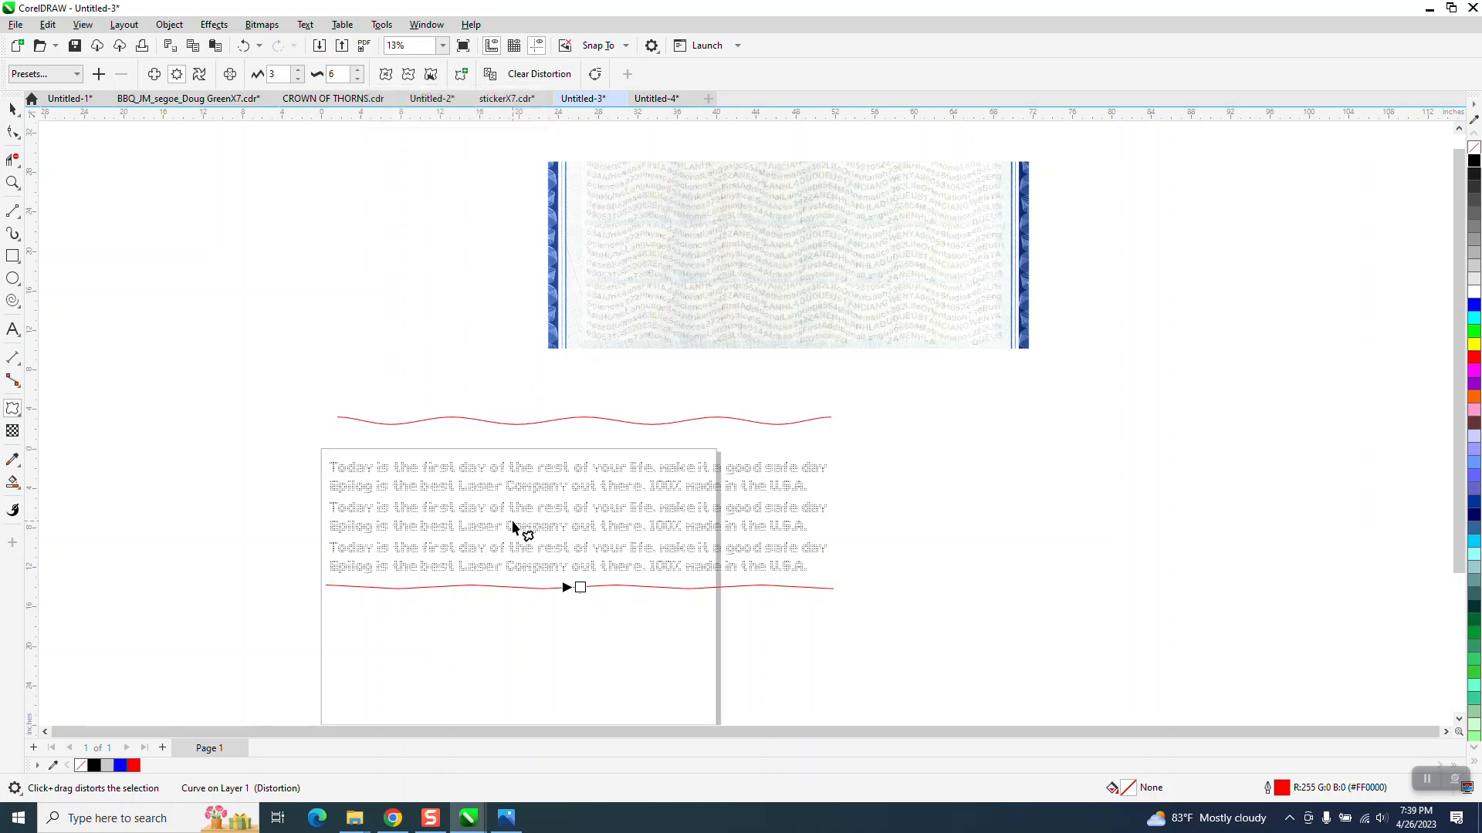
- Raise the line's distortion amplitude to 14 and make the distortion smooth
click(299, 70)
click(299, 71)
click(298, 71)
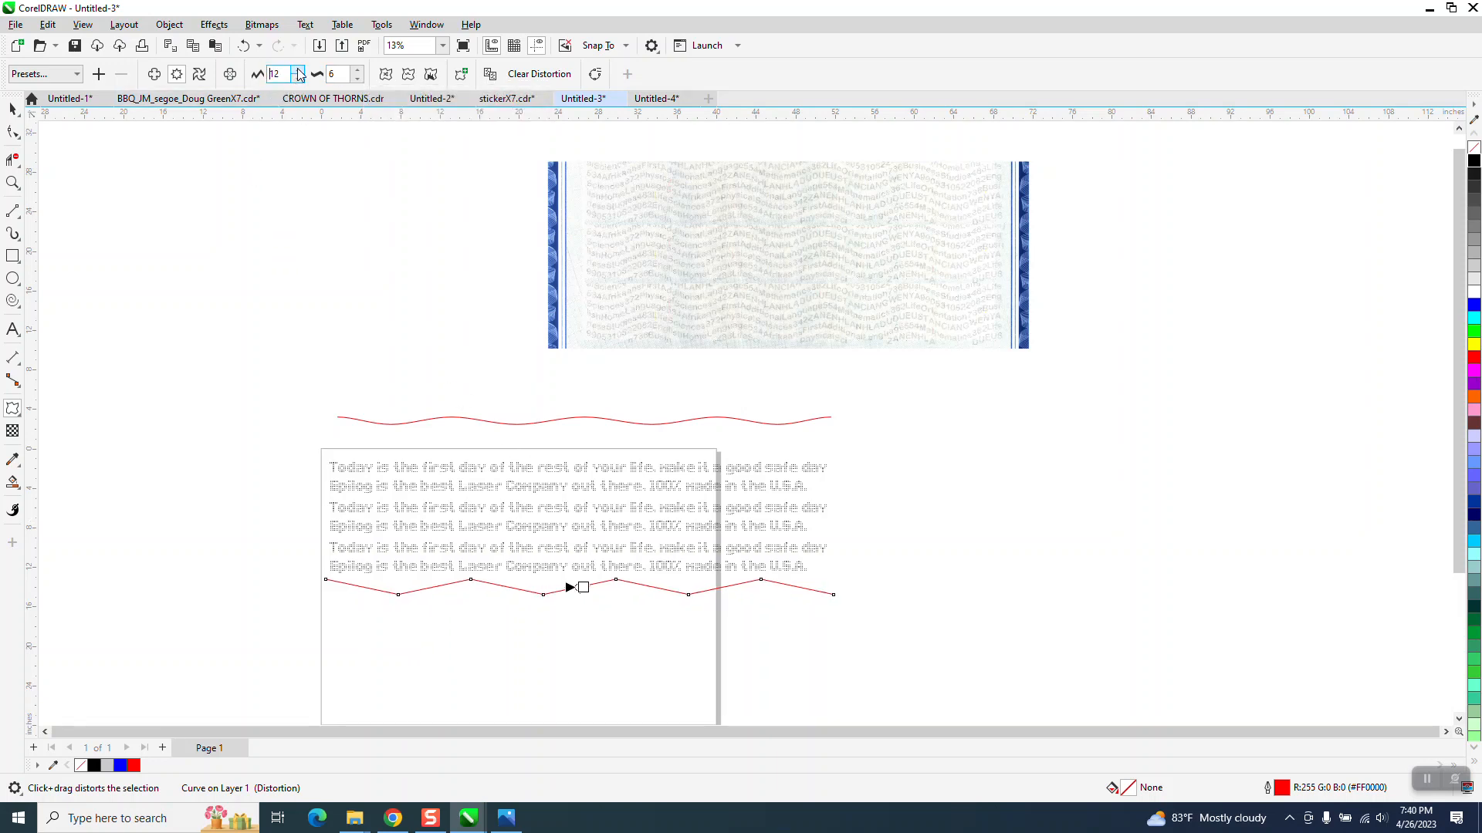
click(402, 77)
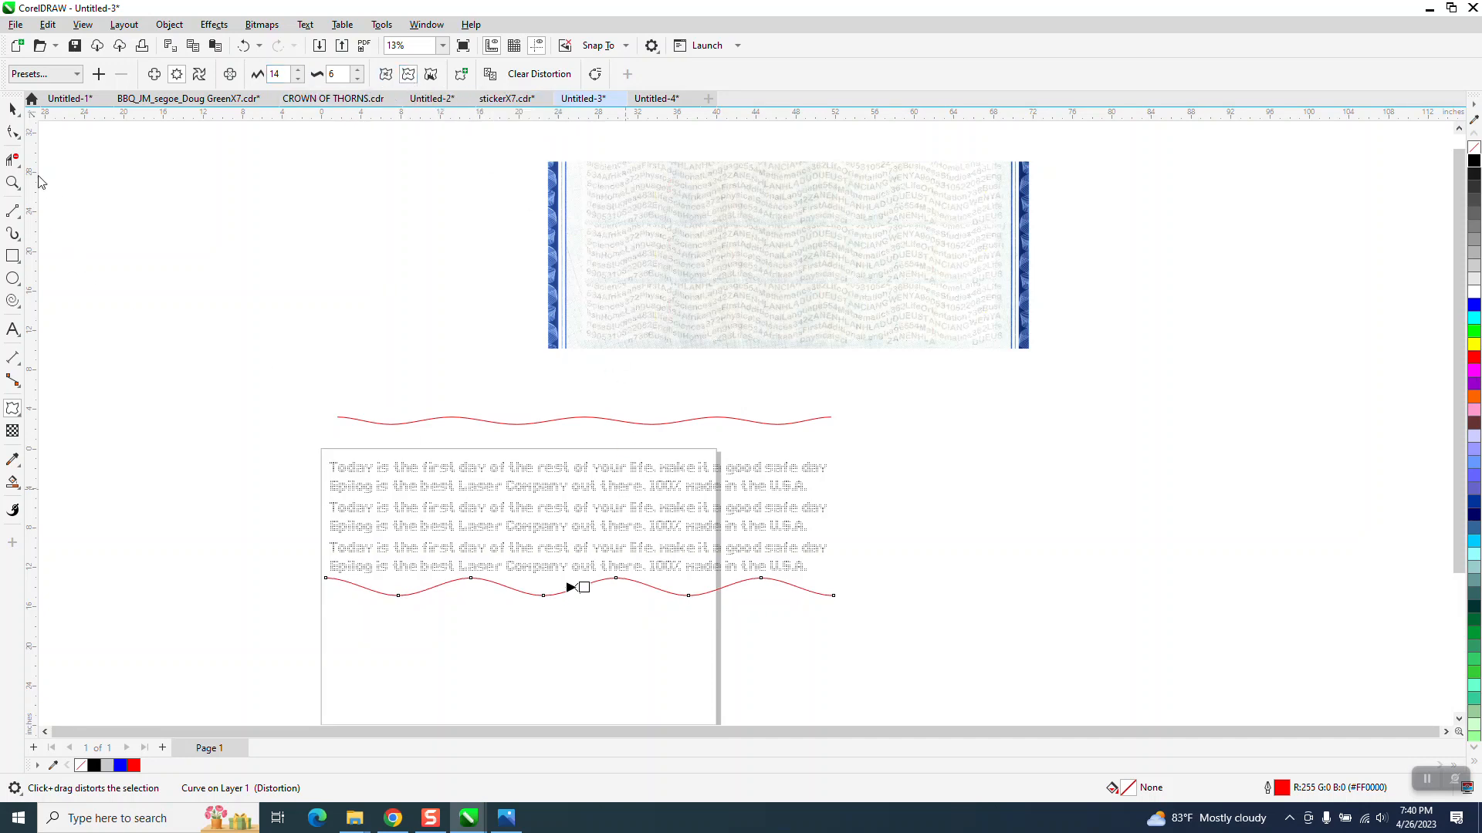
- Switch to the Freehand Pick tool and, with nothing selected, set the nudge distance to 2 inches
click(12, 108)
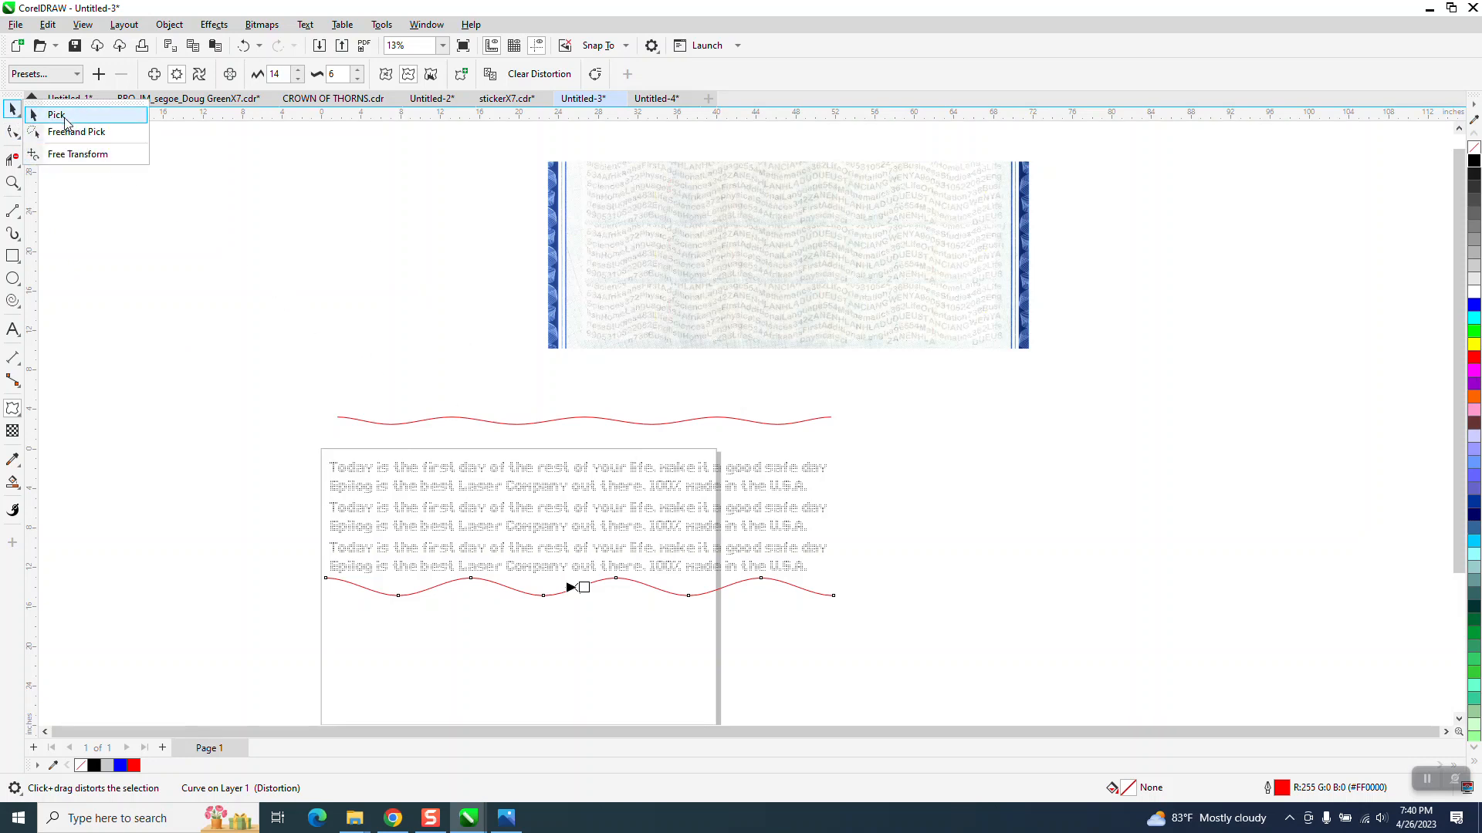
click(117, 139)
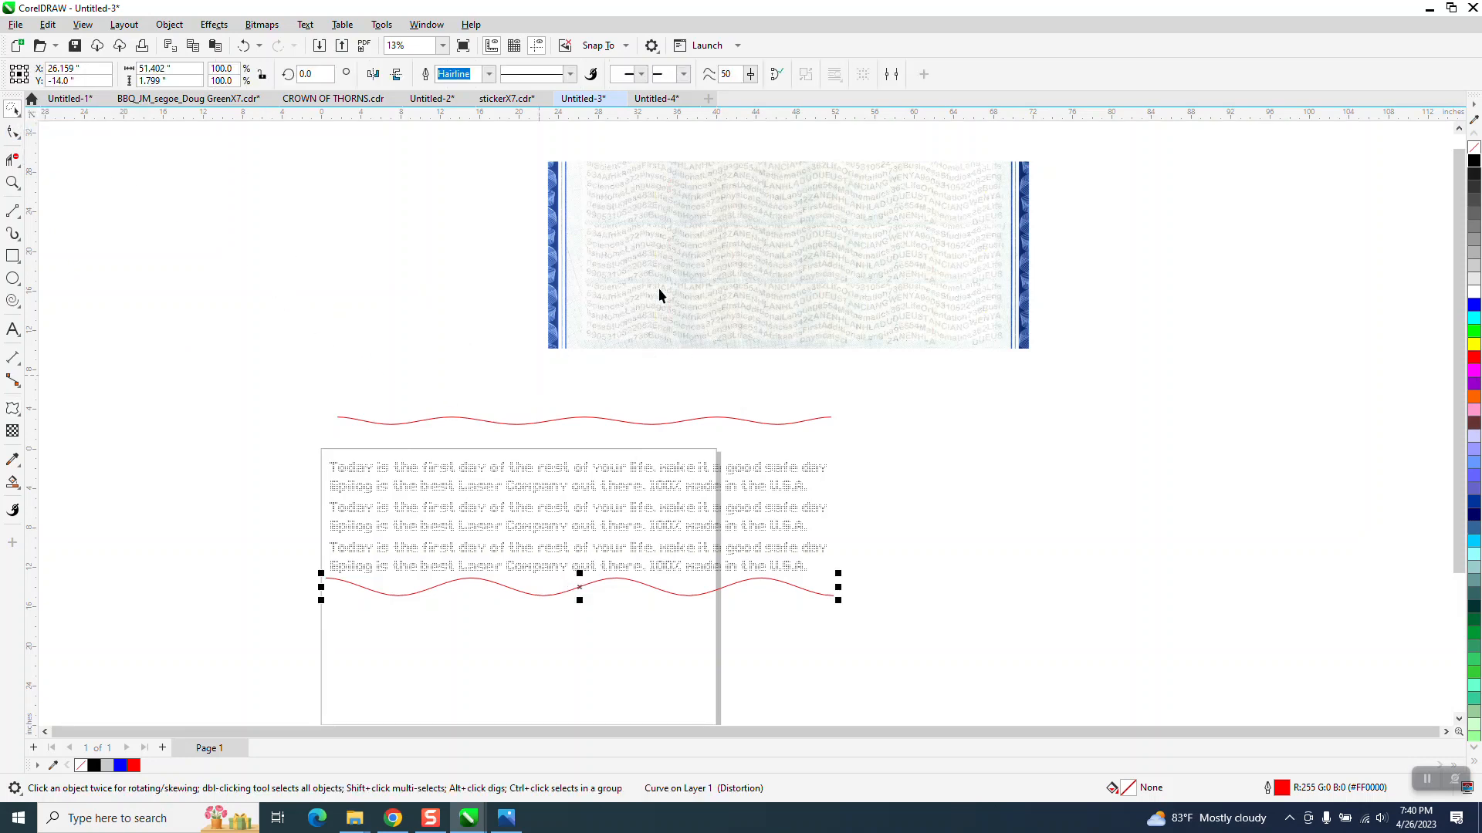
click(483, 190)
click(535, 75)
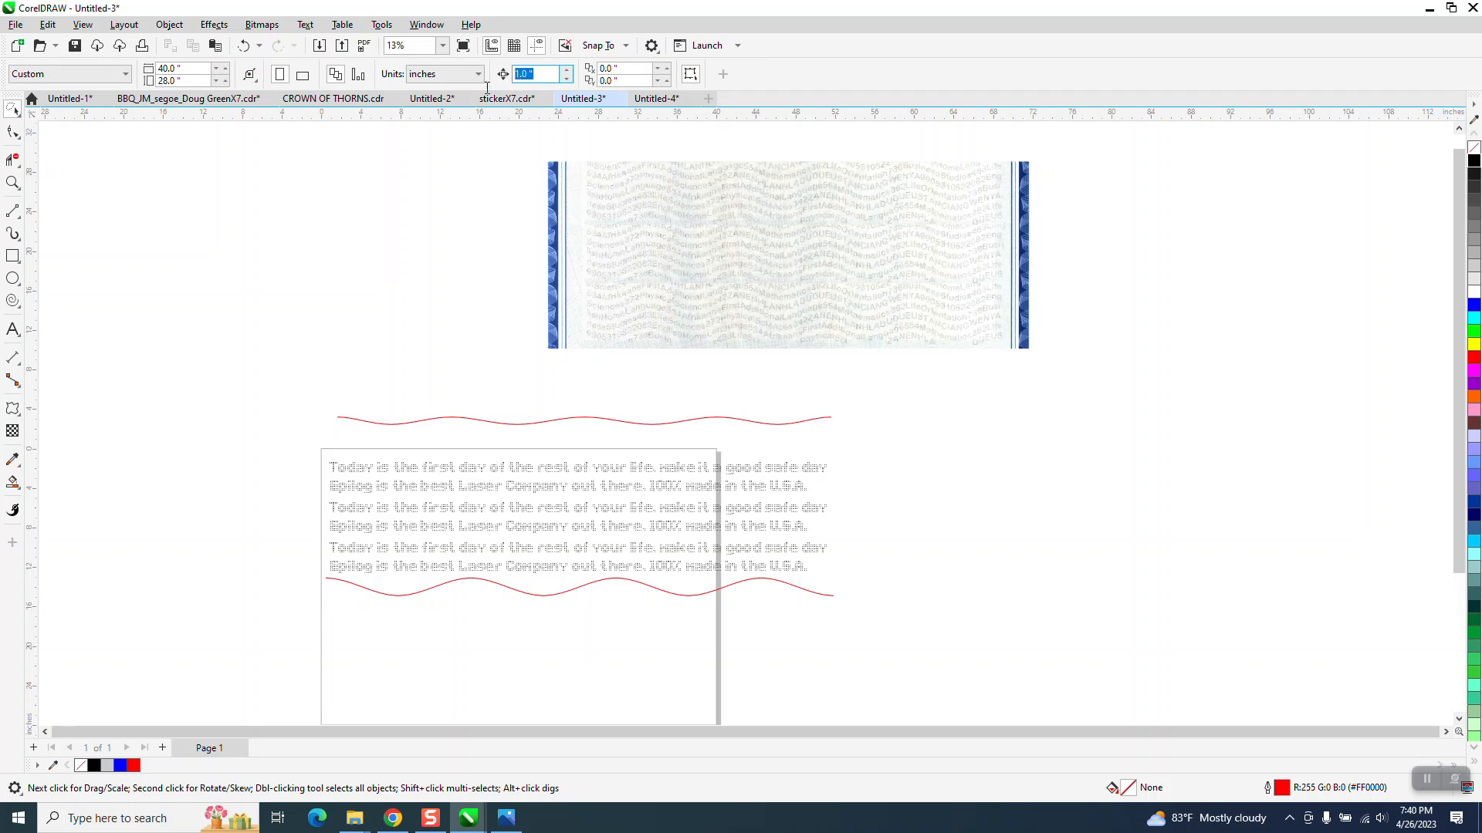
text(2)
- Duplicate the smooth wavy line below the text six times, nudging each copy 2 inches further down
click(591, 591)
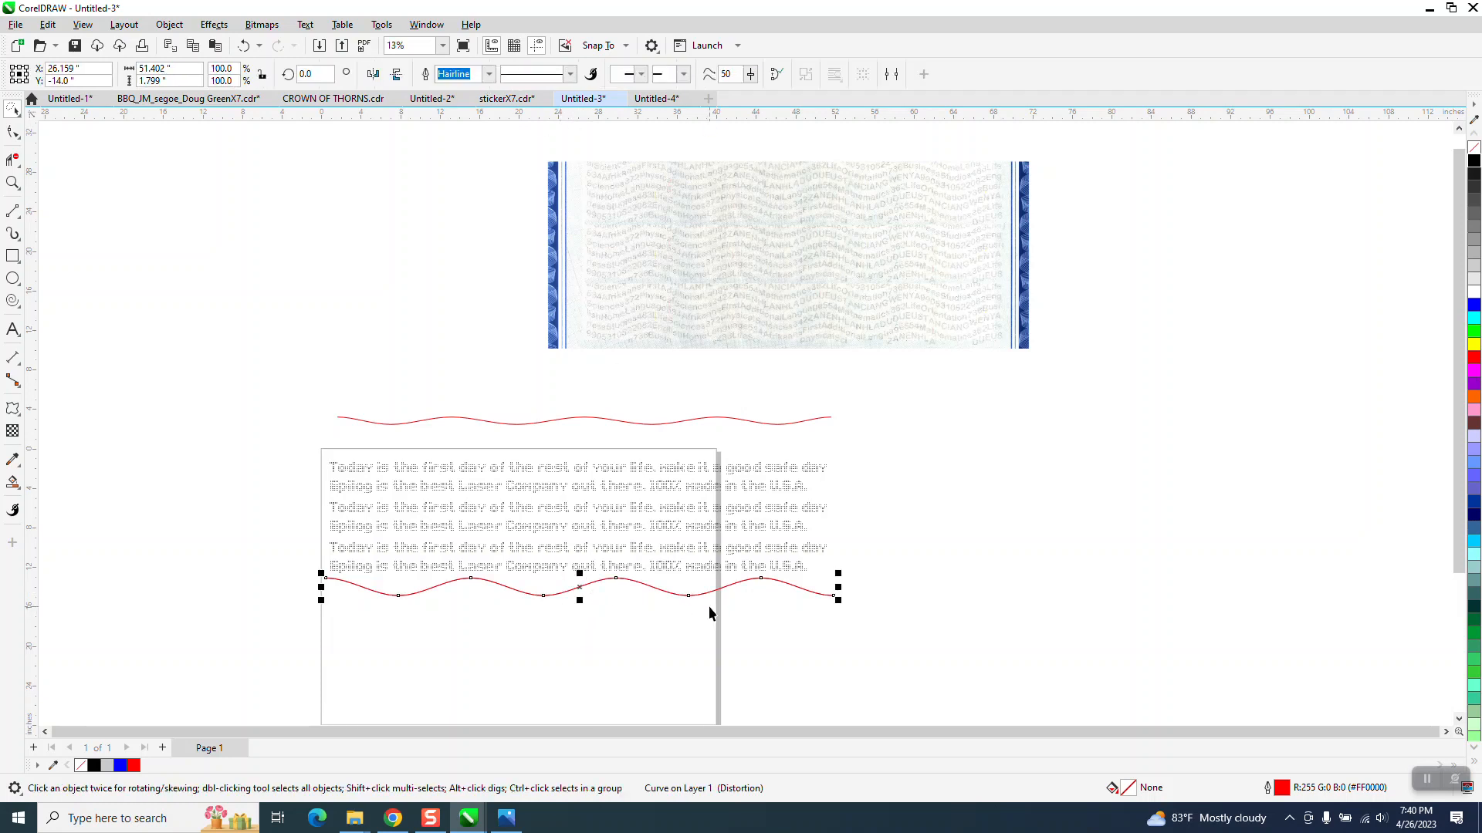
key(plus)
key(Down)
key(plus)
key(Down)
key(plus)
key(Down)
key(plus)
key(Down)
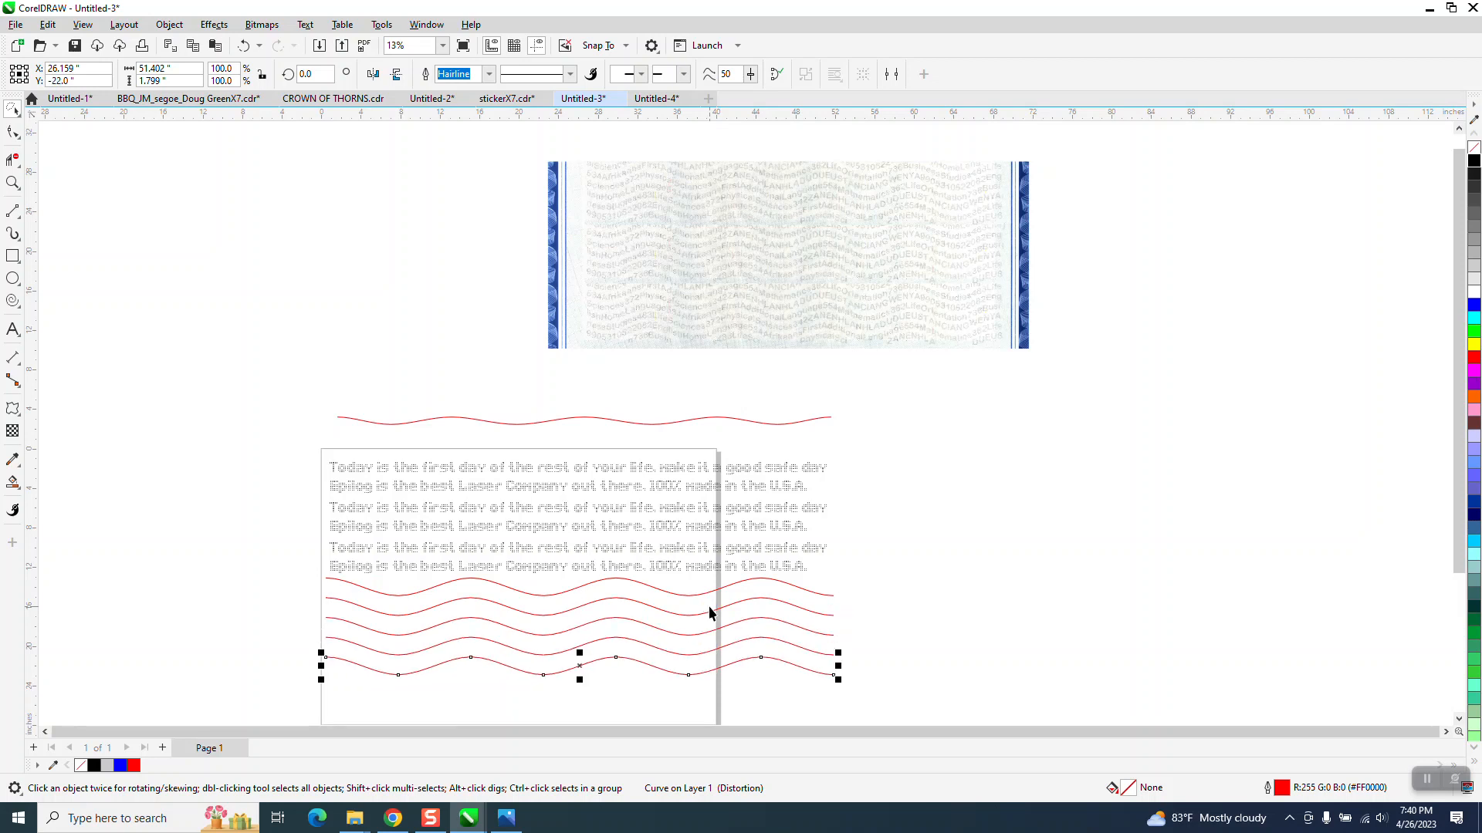
key(plus)
key(Down)
key(plus)
key(Down)
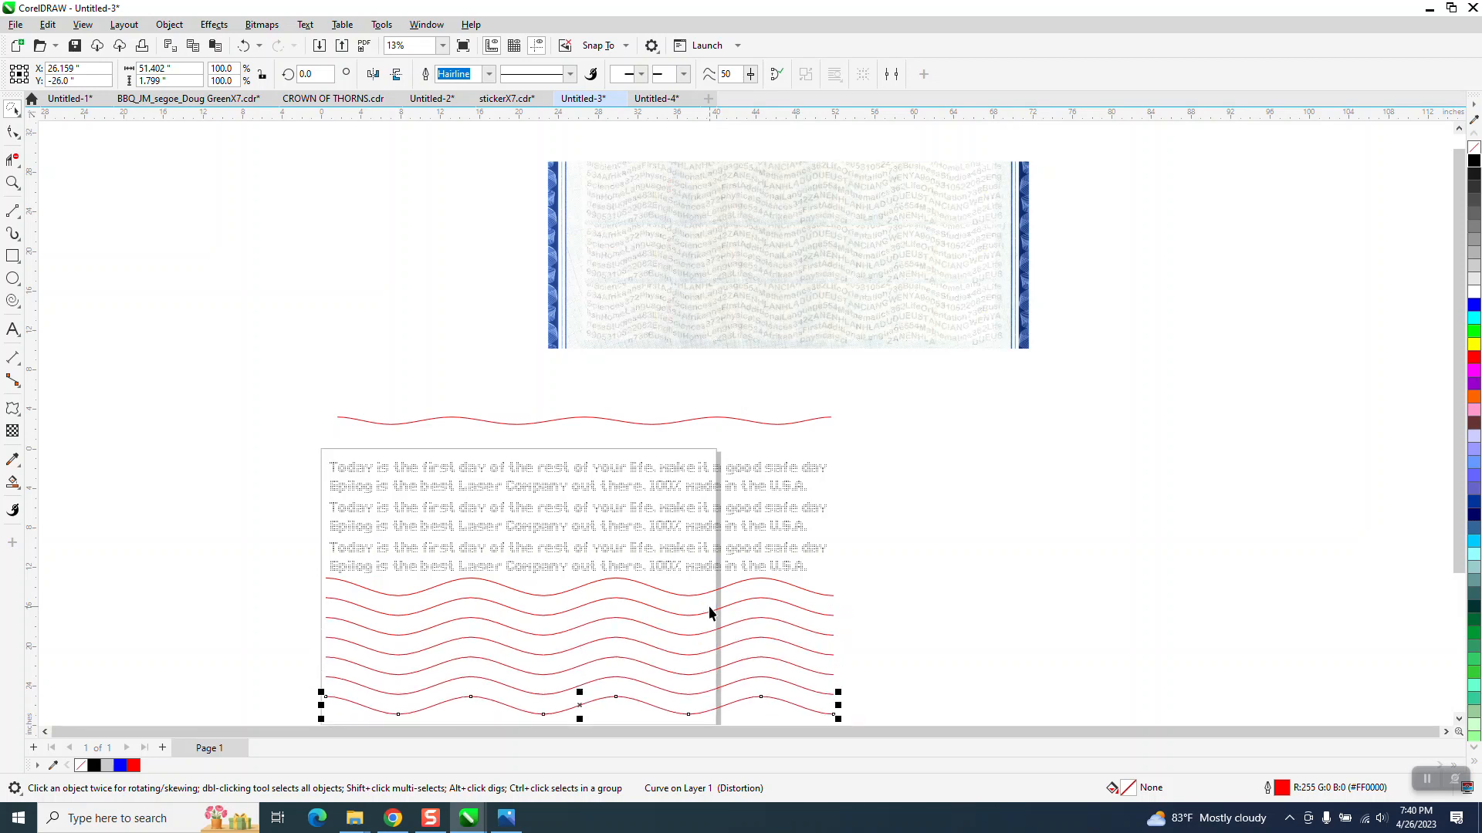
- Try to select the dotted text lines with a freehand marquee, and return to the regular Pick tool
click(675, 569)
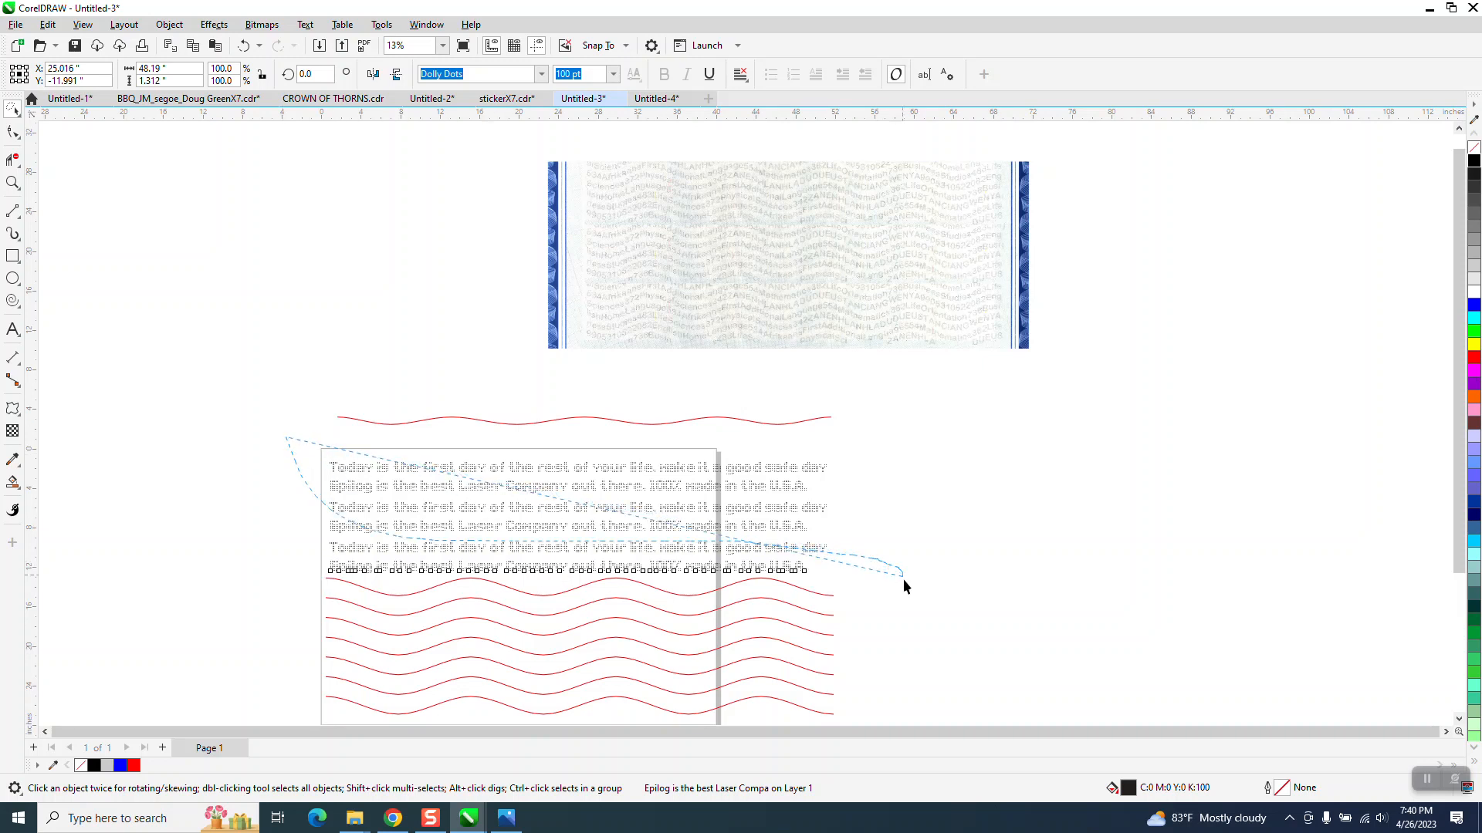
drag(903, 579, 327, 487)
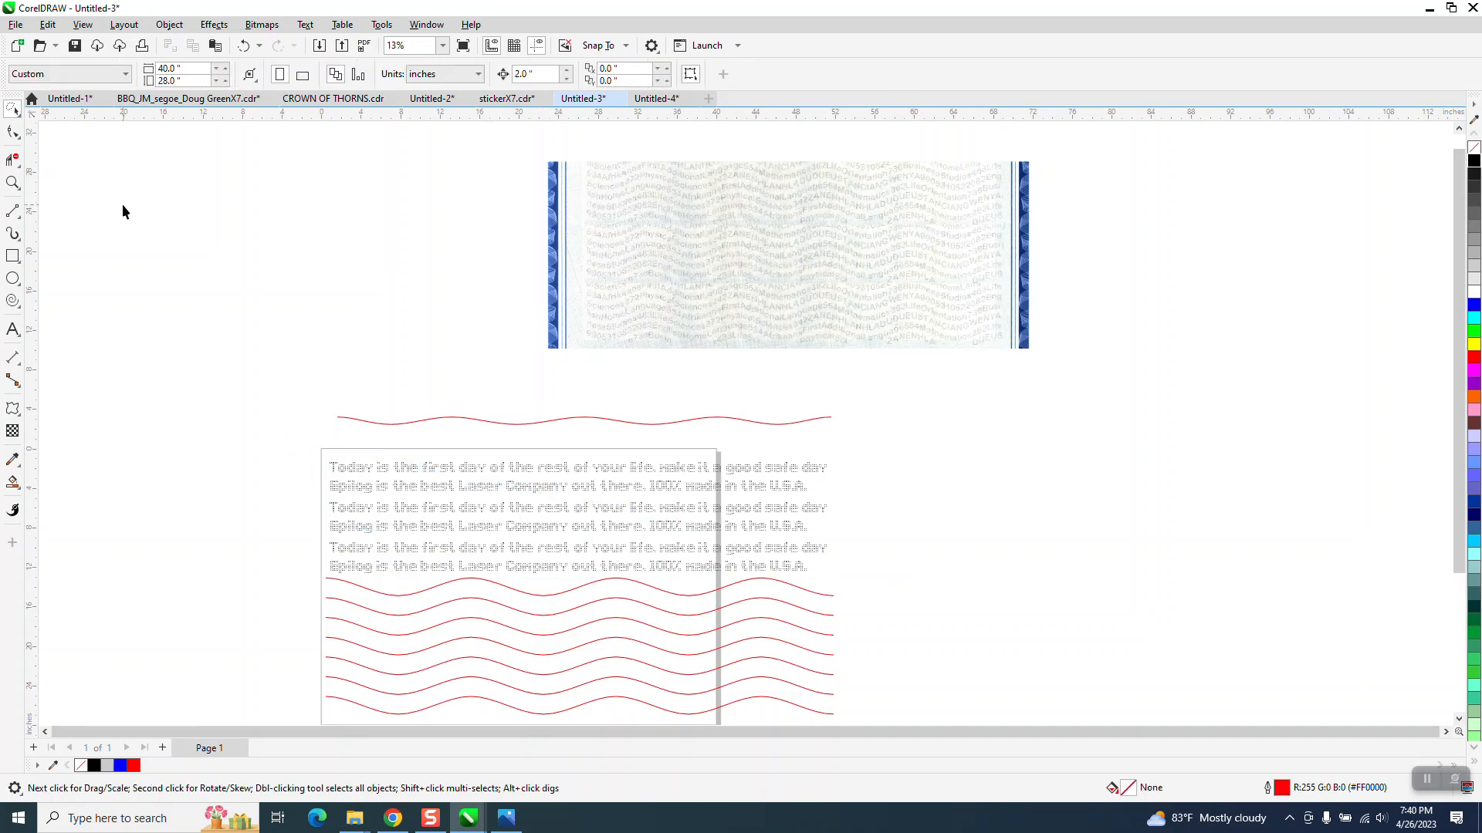
click(18, 114)
click(47, 112)
- Set the width of the lowest "Epilog is the best Laser Company" text line to 50 inches
click(396, 566)
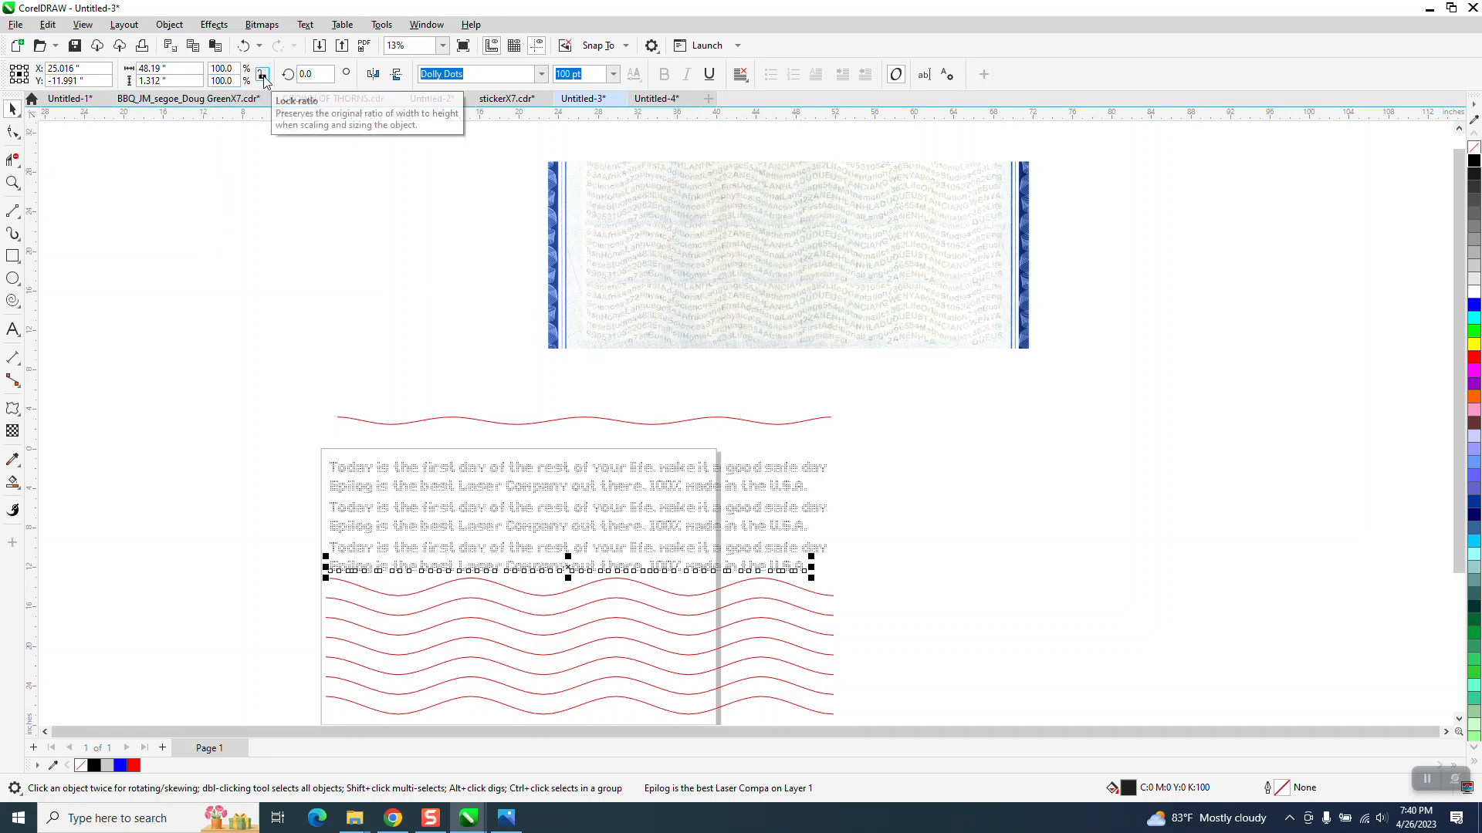
click(186, 69)
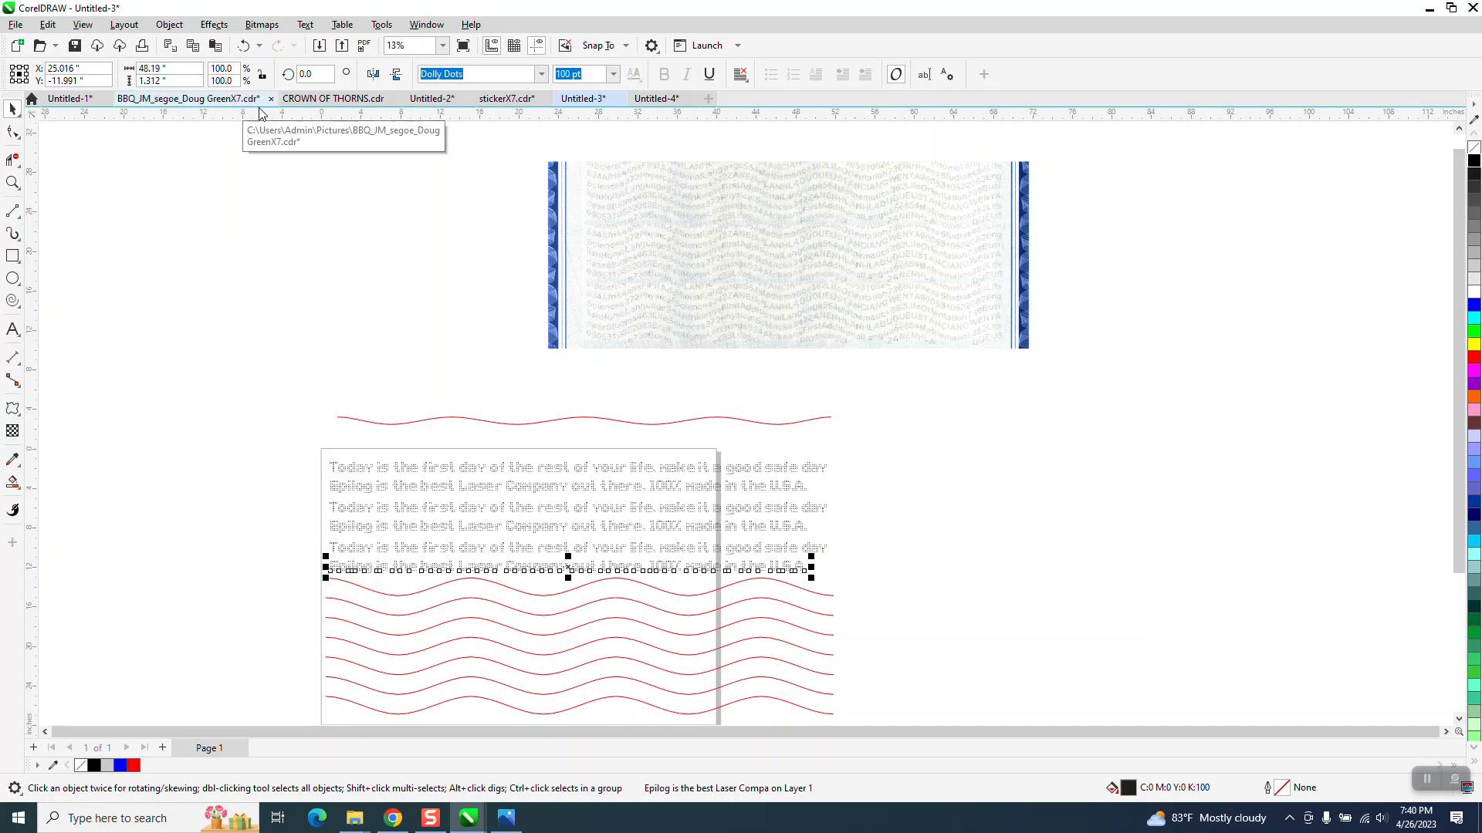
click(166, 69)
text(50)
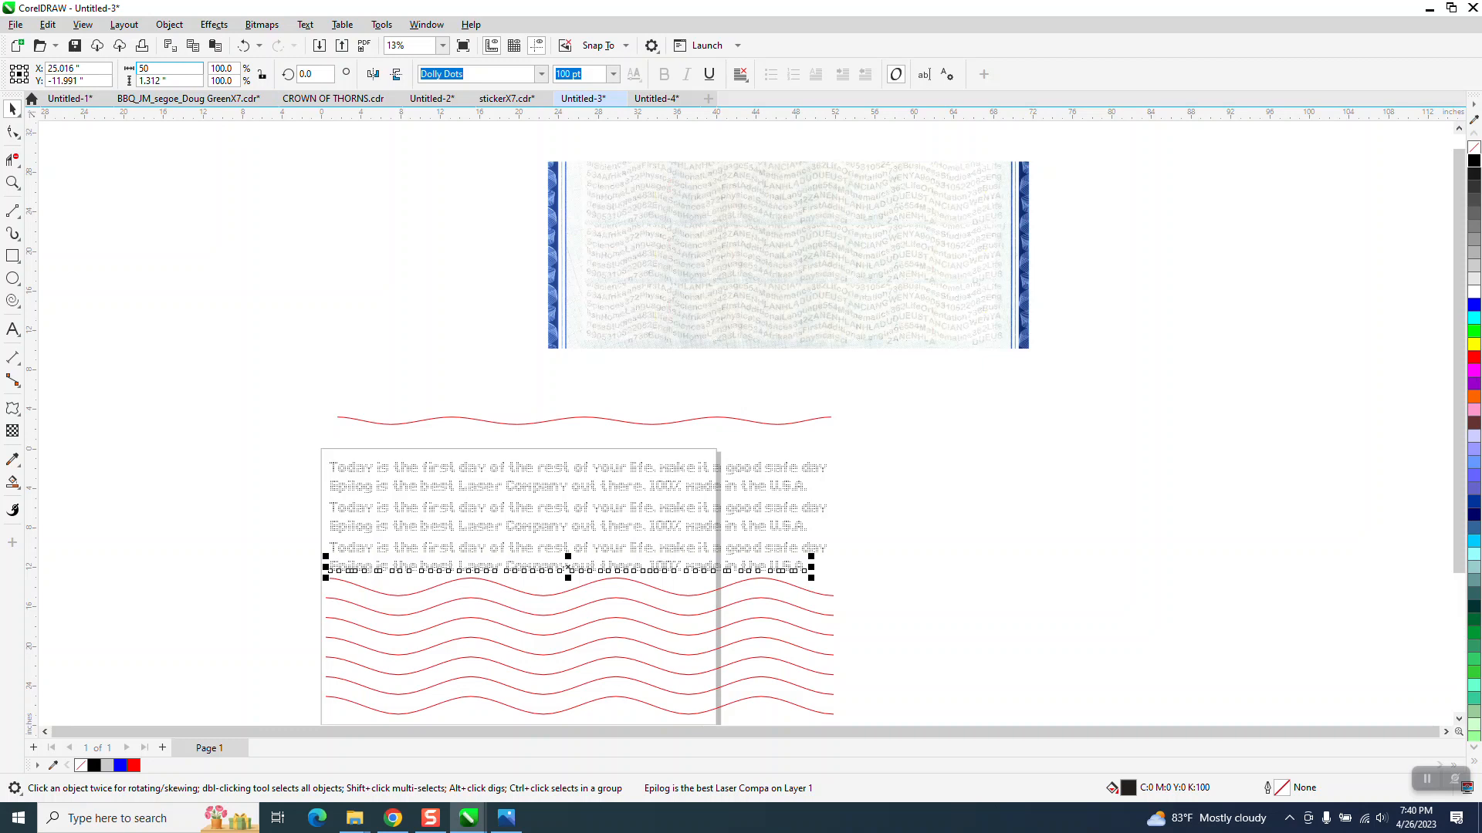
key(Return)
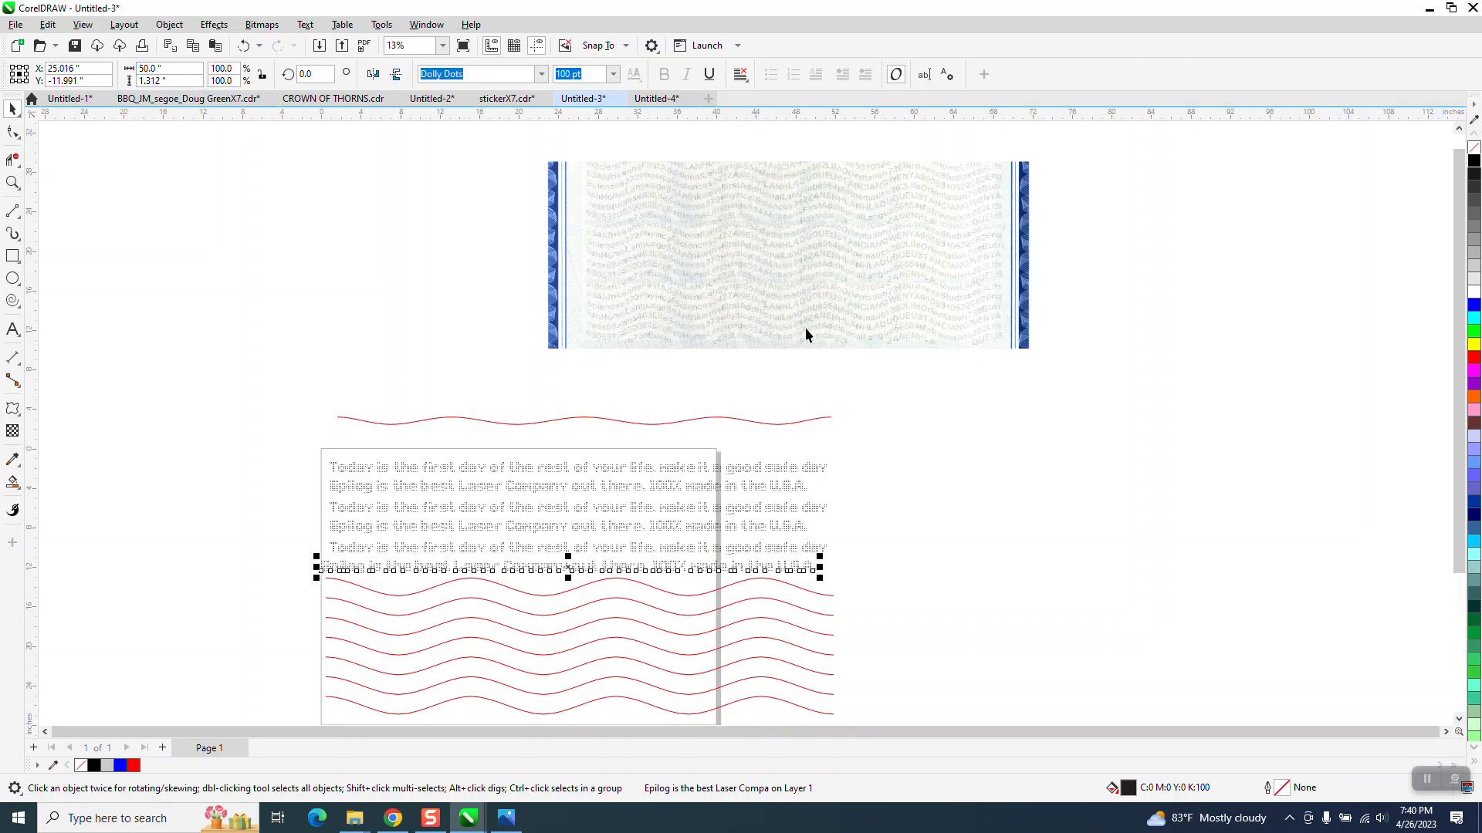
- Set the width of the middle "Epilog is the best Laser Company" text line to 50 inches
click(800, 529)
click(166, 69)
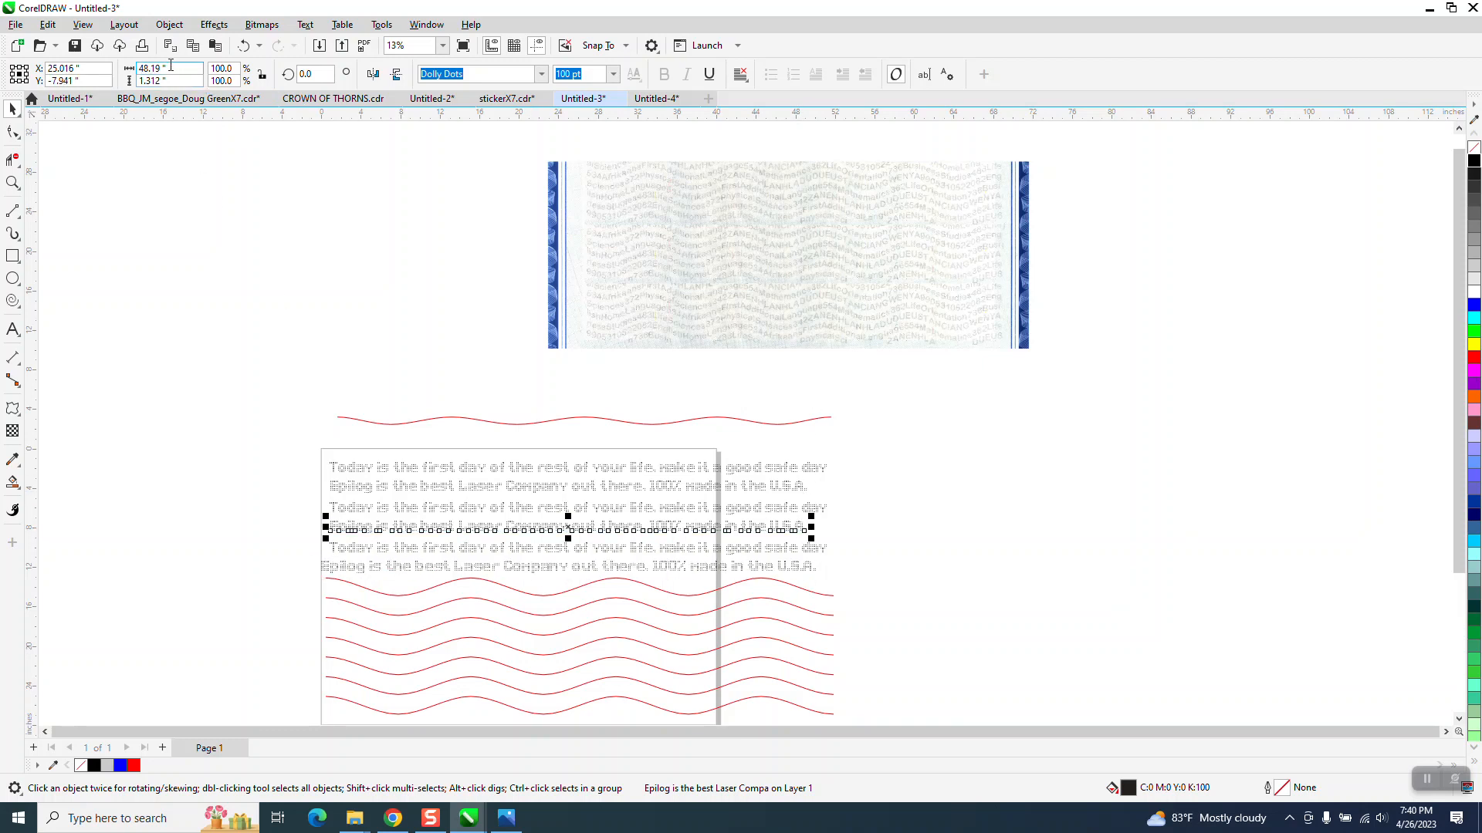
text(50)
key(Return)
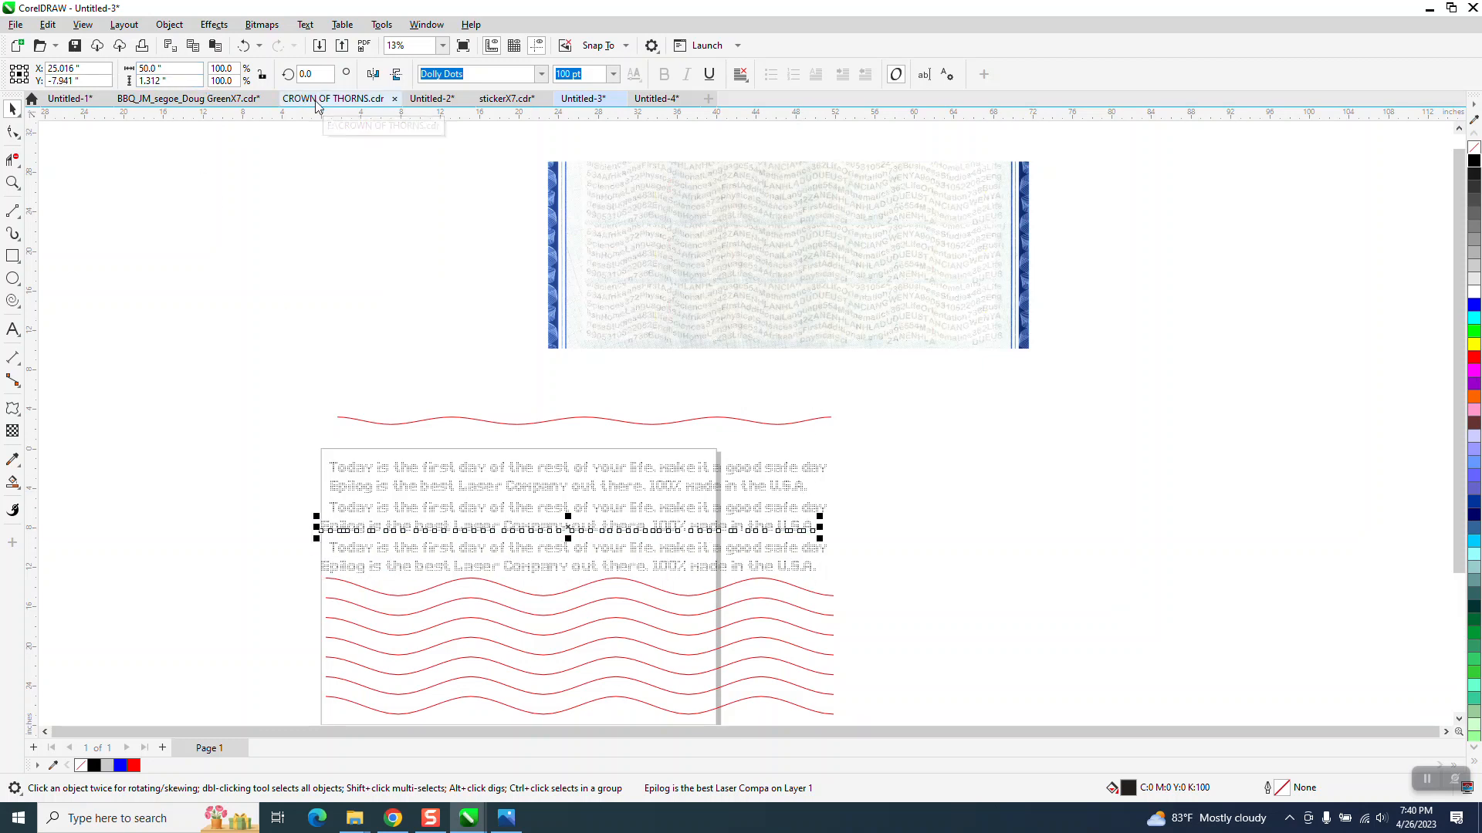
- Set the width of the top "Epilog is the best Laser Company" text line to 50 inches
click(738, 488)
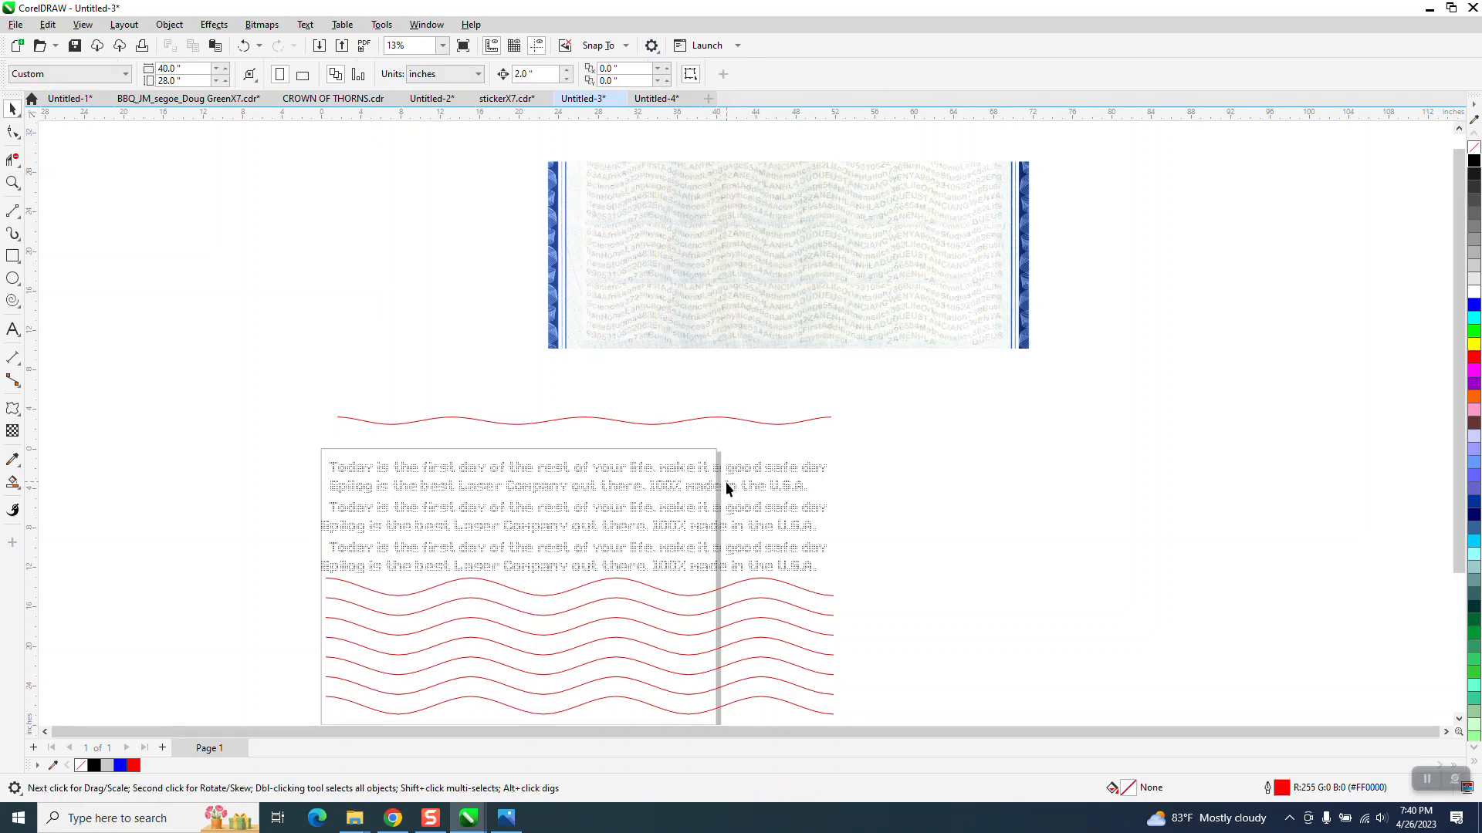
click(139, 70)
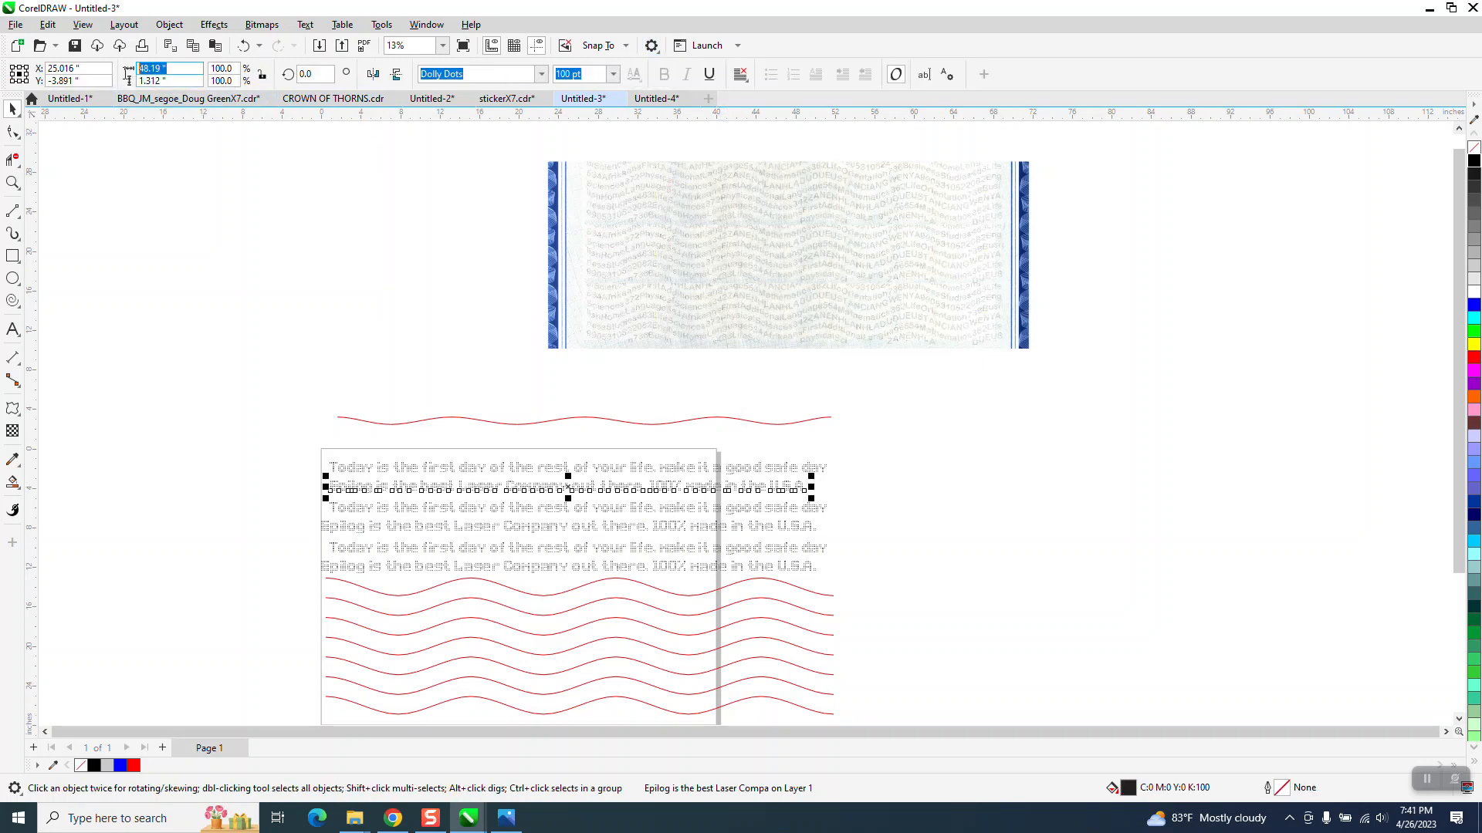
text(50)
key(Return)
click(994, 564)
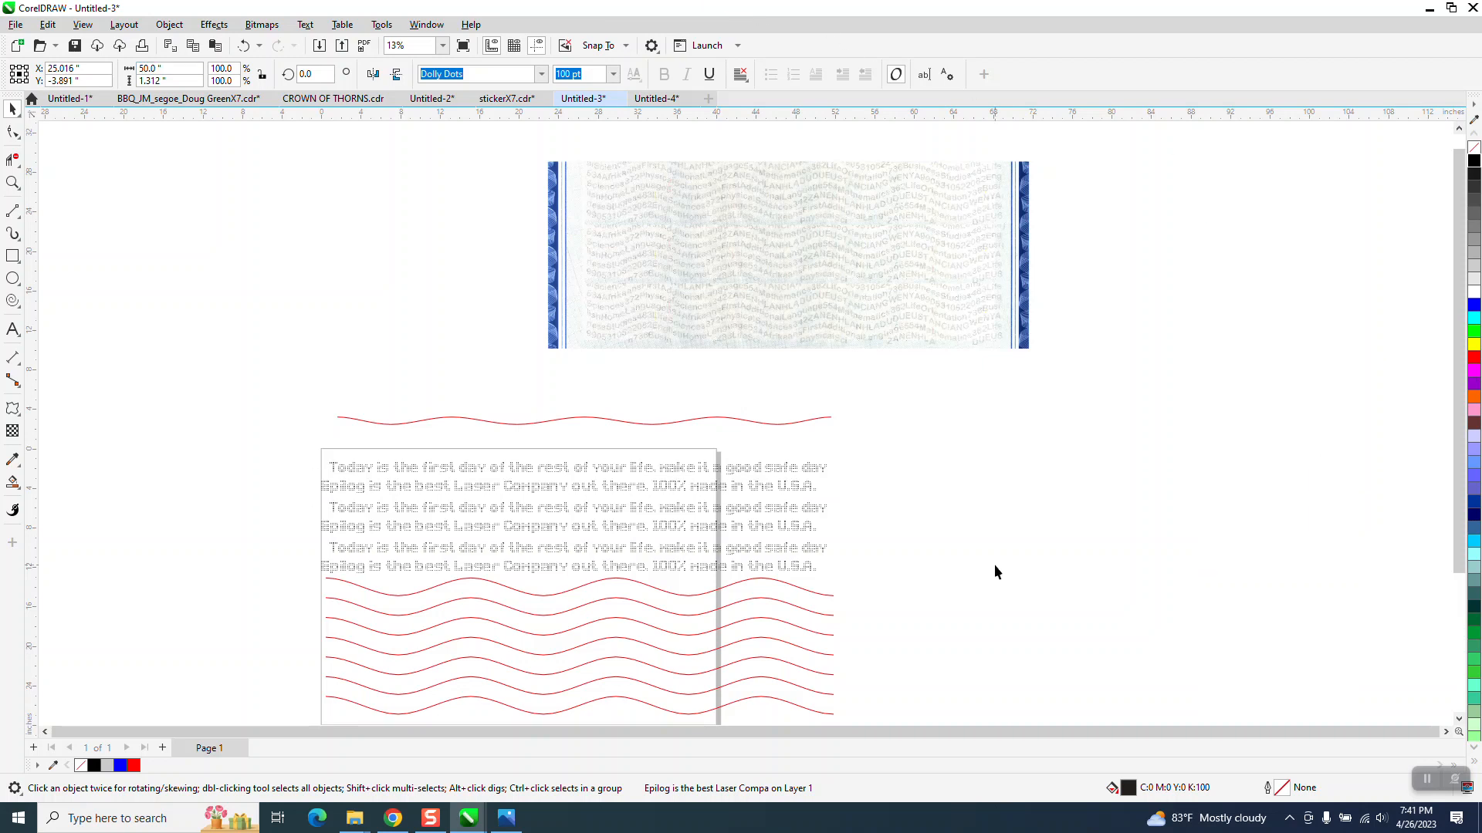
- Move the three "Today is the first day" text lines off the page to its right, stacked one below another
click(820, 466)
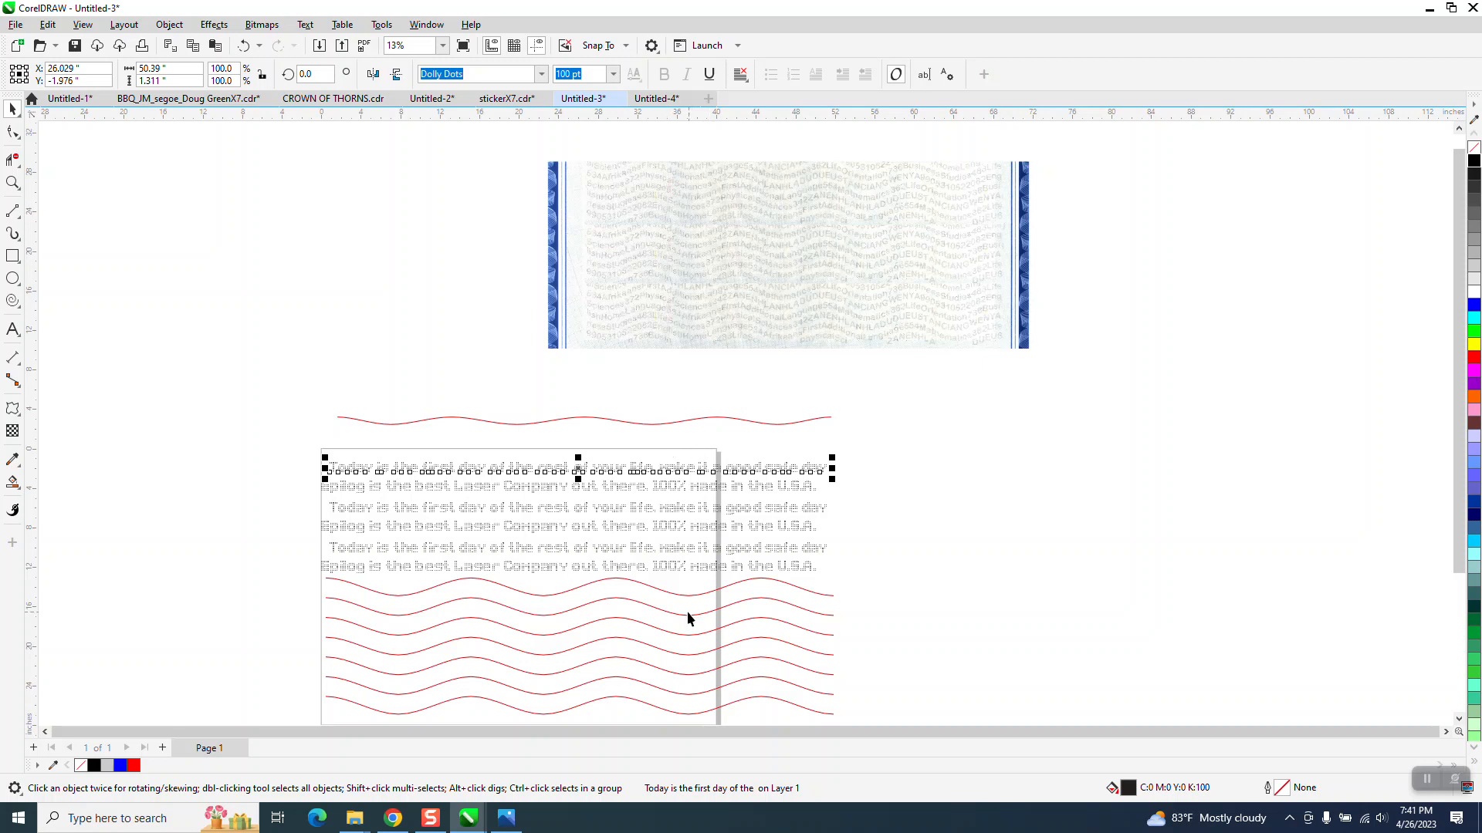
click(354, 429)
drag(392, 469, 269, 307)
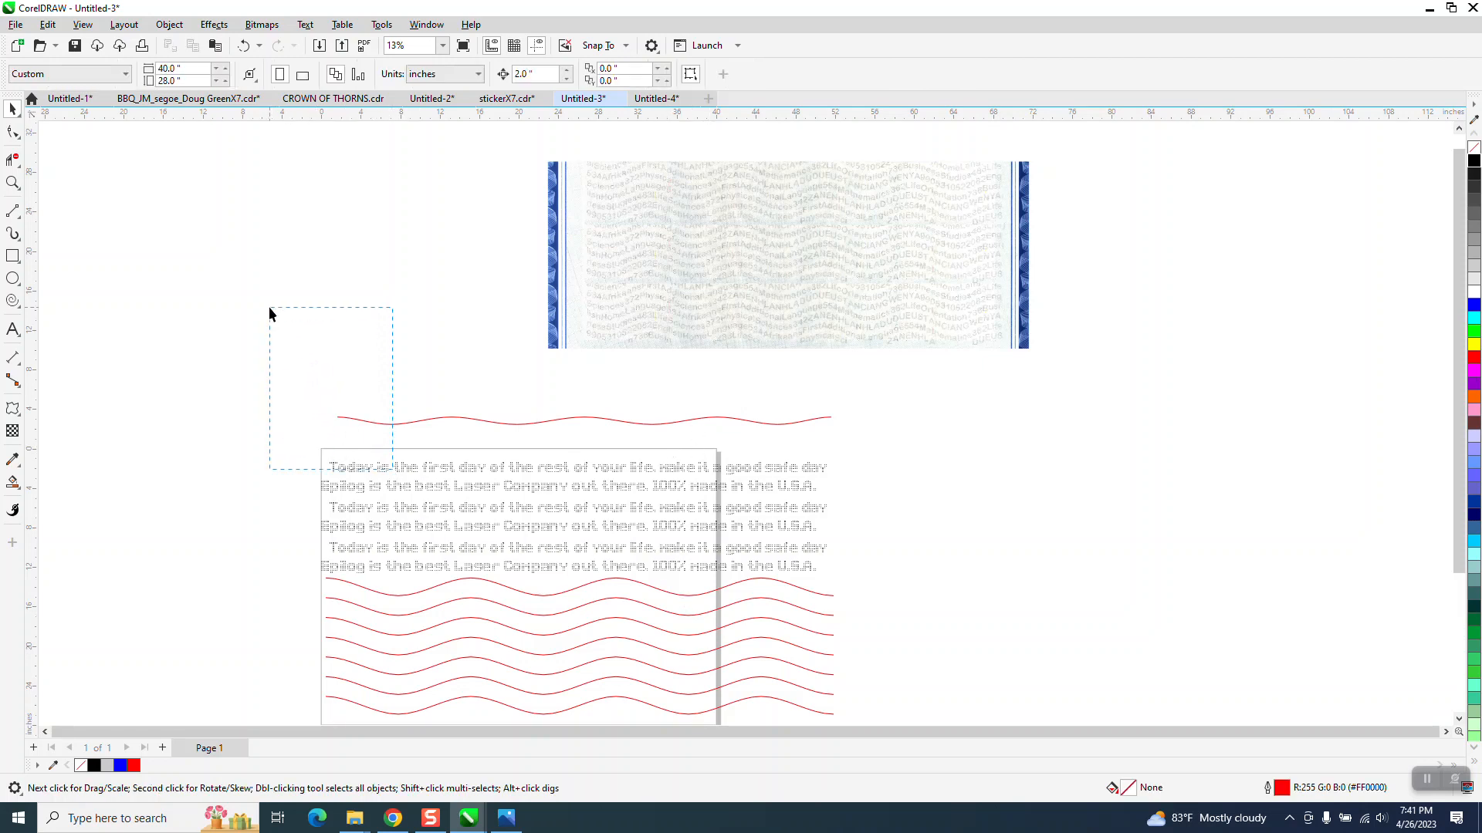
drag(362, 480, 935, 461)
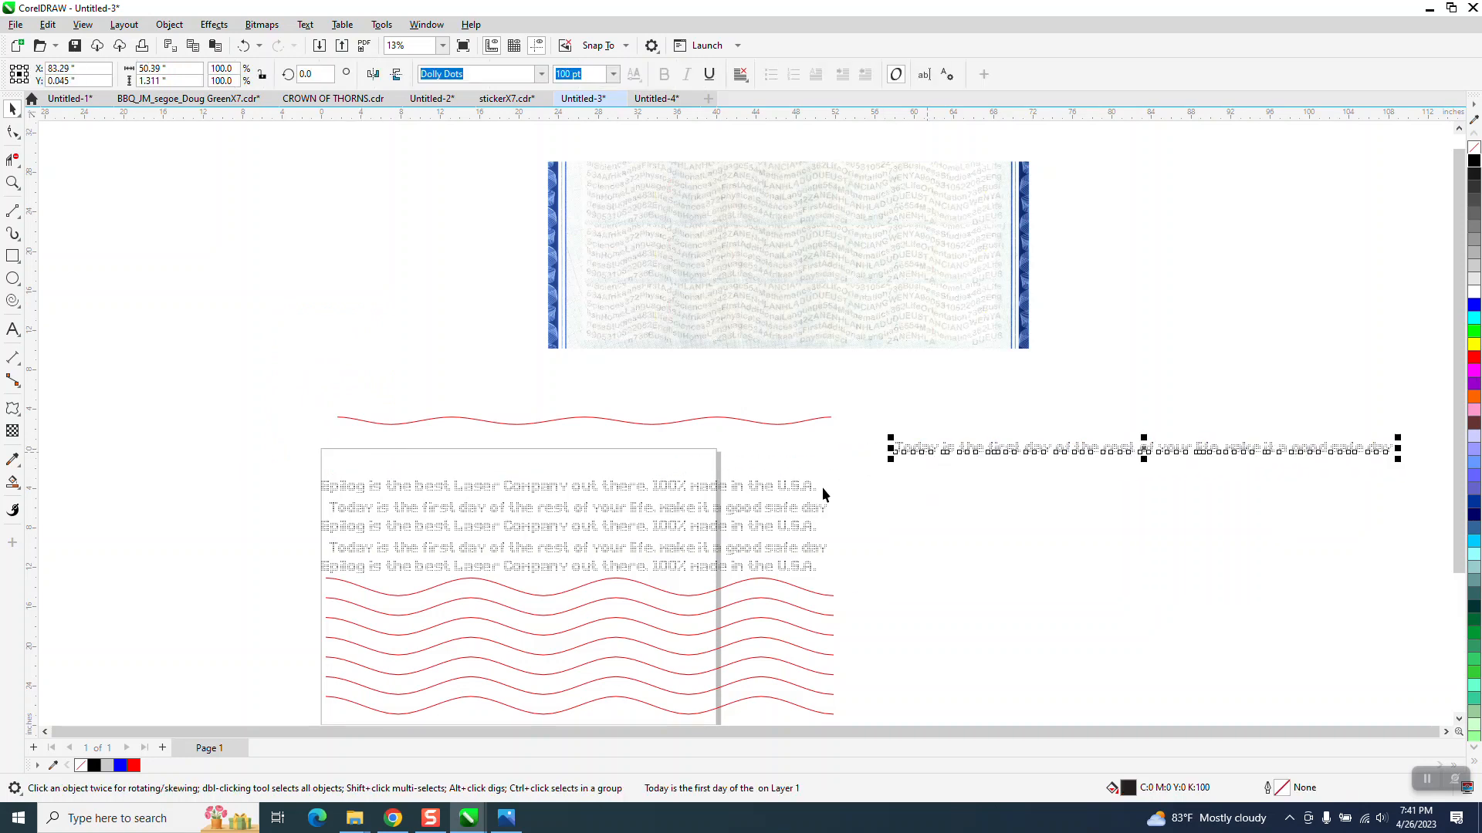
drag(812, 507, 1343, 473)
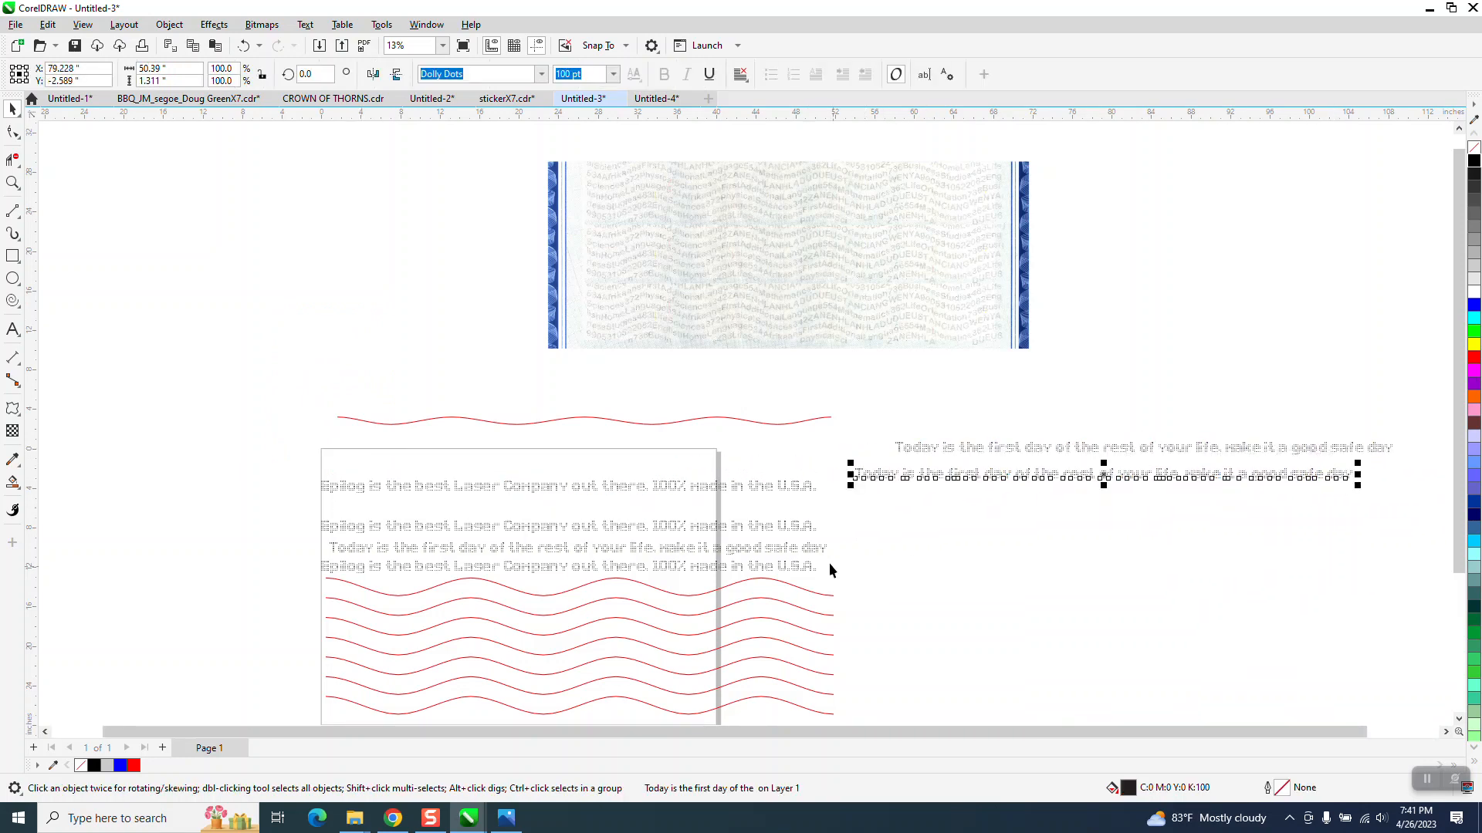
drag(807, 558, 1383, 511)
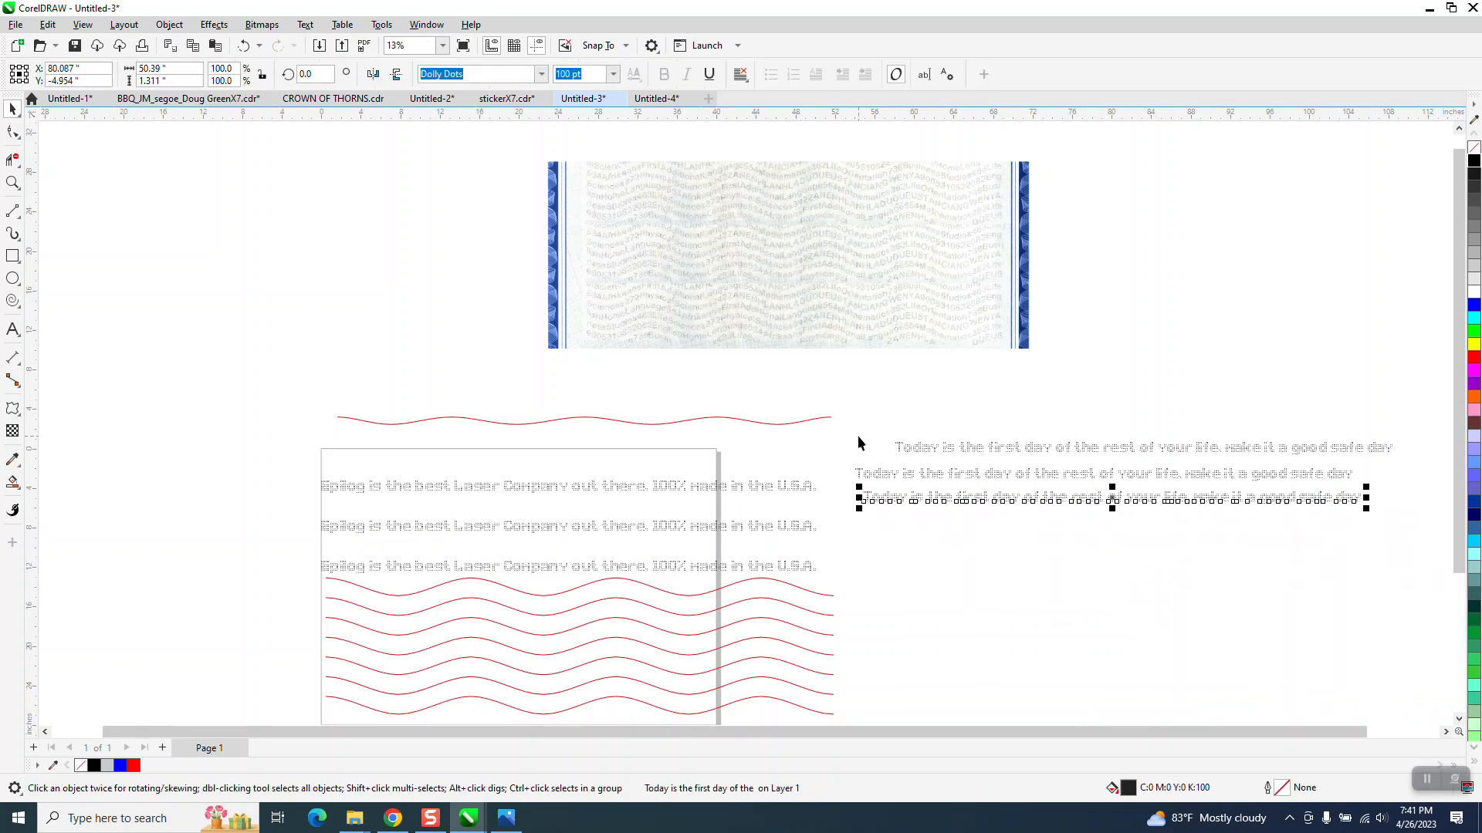
- Right-align the three "Today is the first day" text lines and set their width to 50 inches
drag(835, 421, 1437, 552)
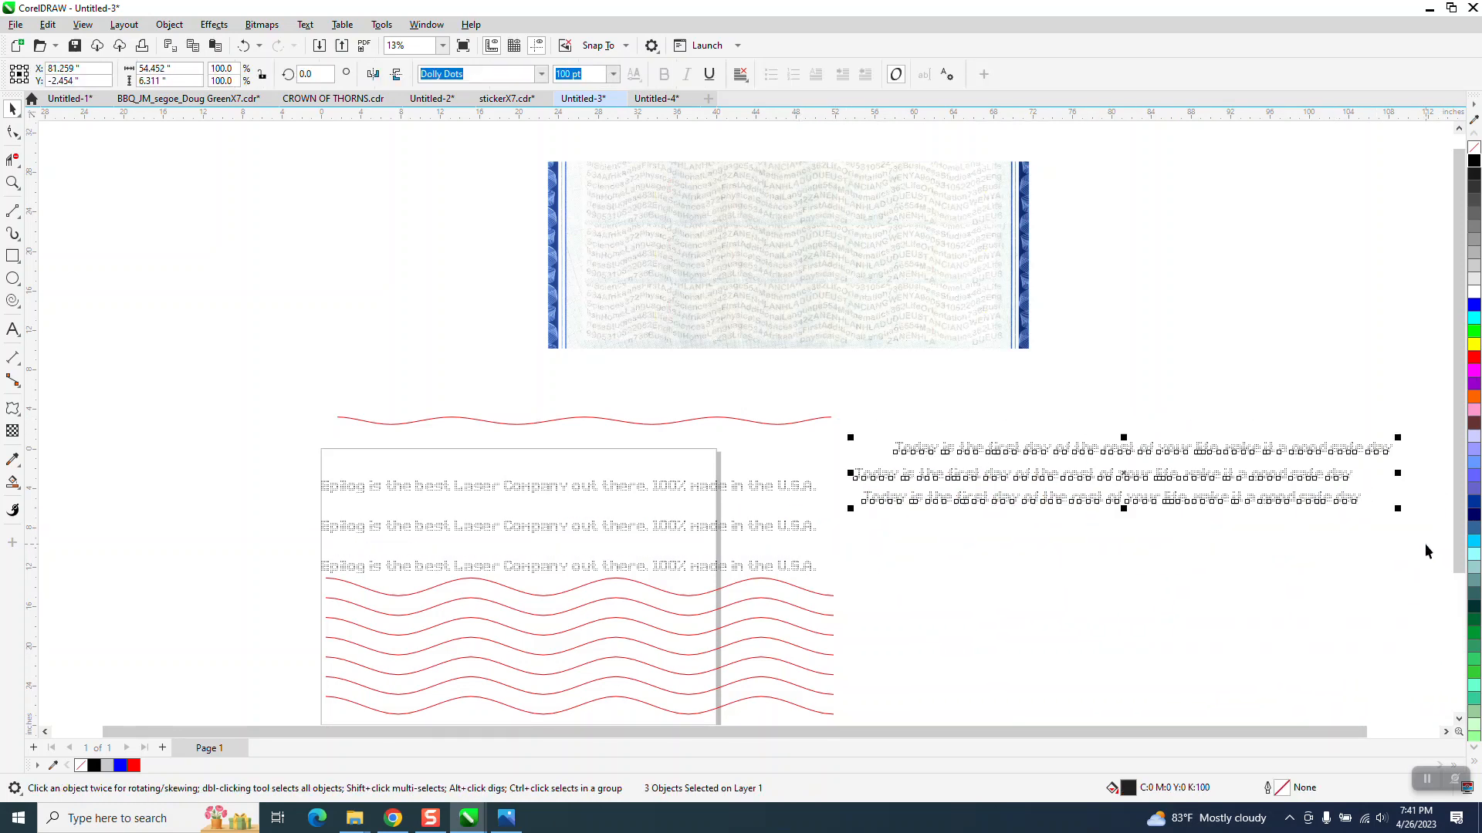
key(r)
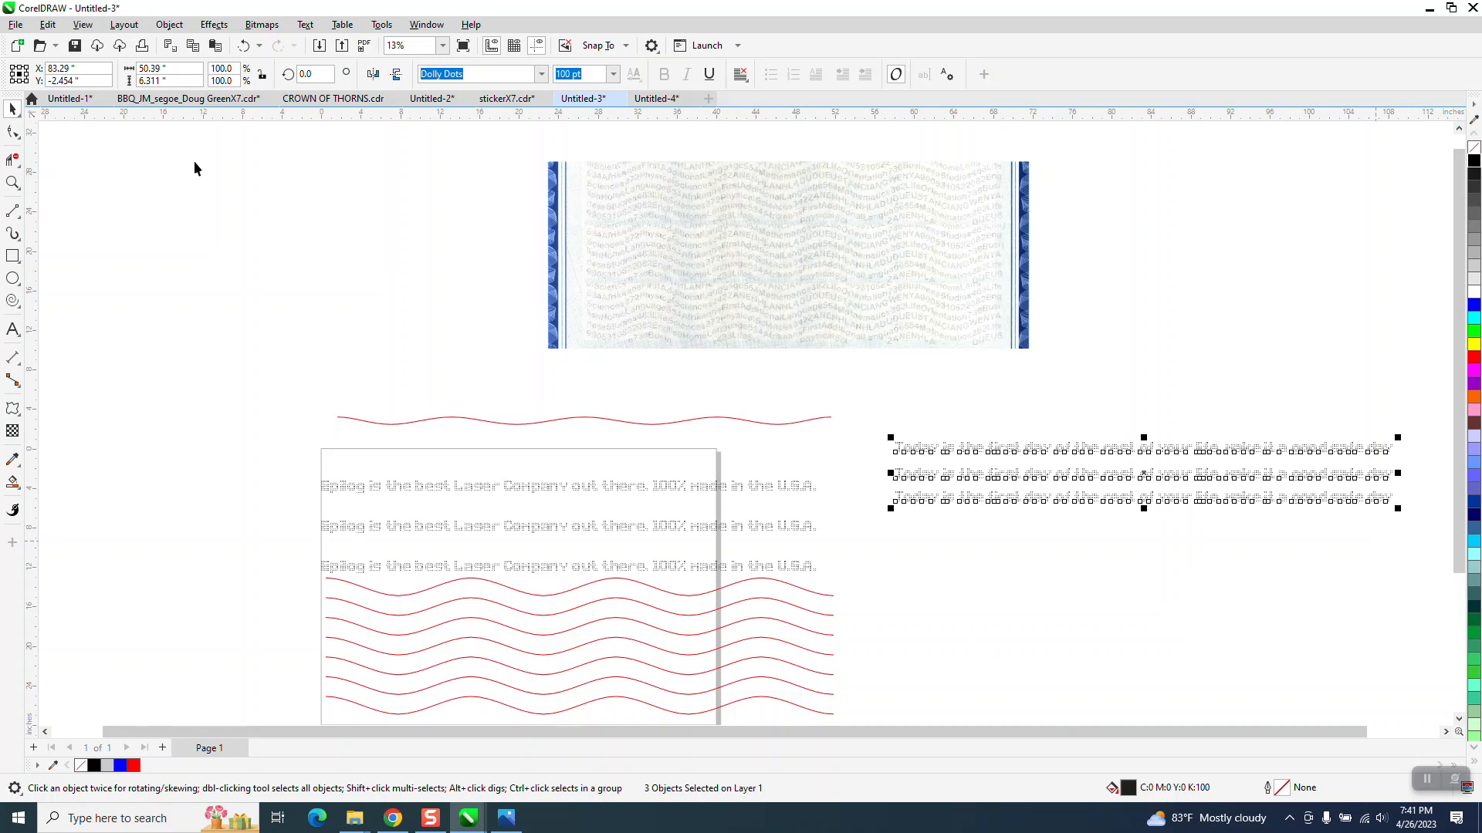
drag(182, 69, 112, 75)
text(50)
key(Return)
- Move the middle "Epilog" text line above the top one, and shift the lowest one up away from the wavy lines
drag(272, 459, 822, 584)
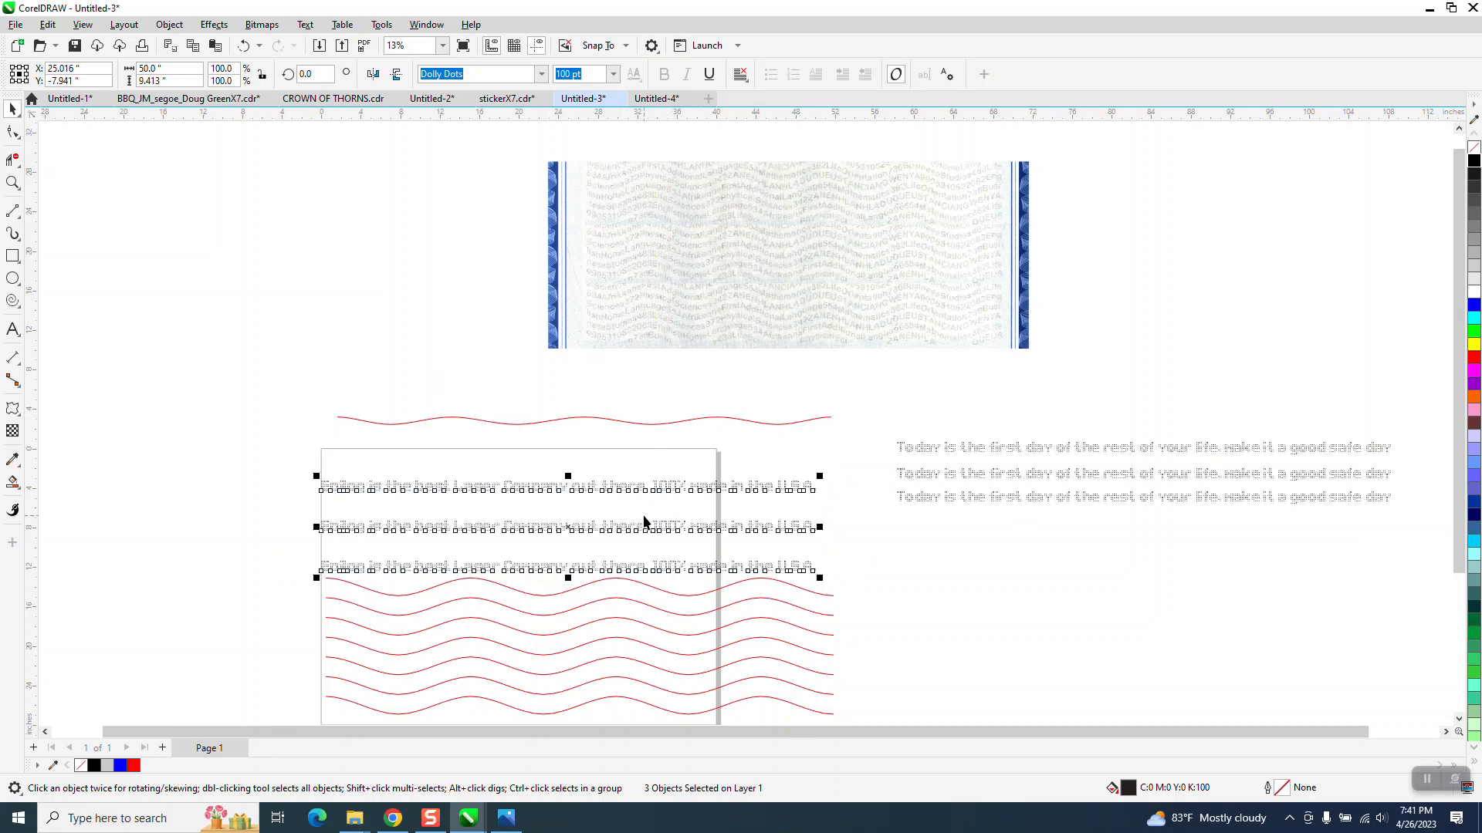
click(621, 457)
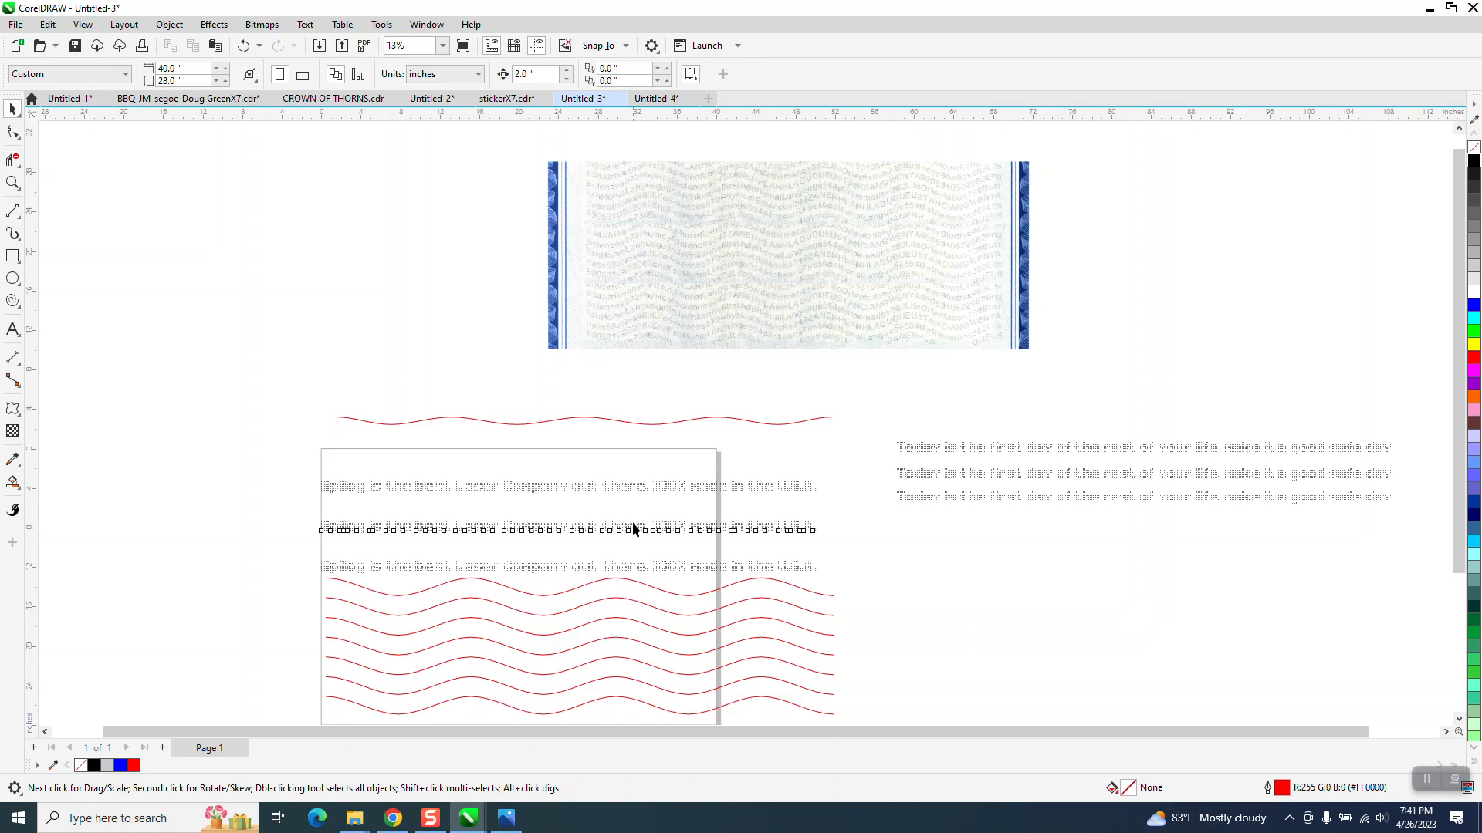
drag(632, 529, 633, 453)
drag(635, 568, 630, 540)
- Examine the curve length of the topmost wavy line below the text in its object properties
click(656, 586)
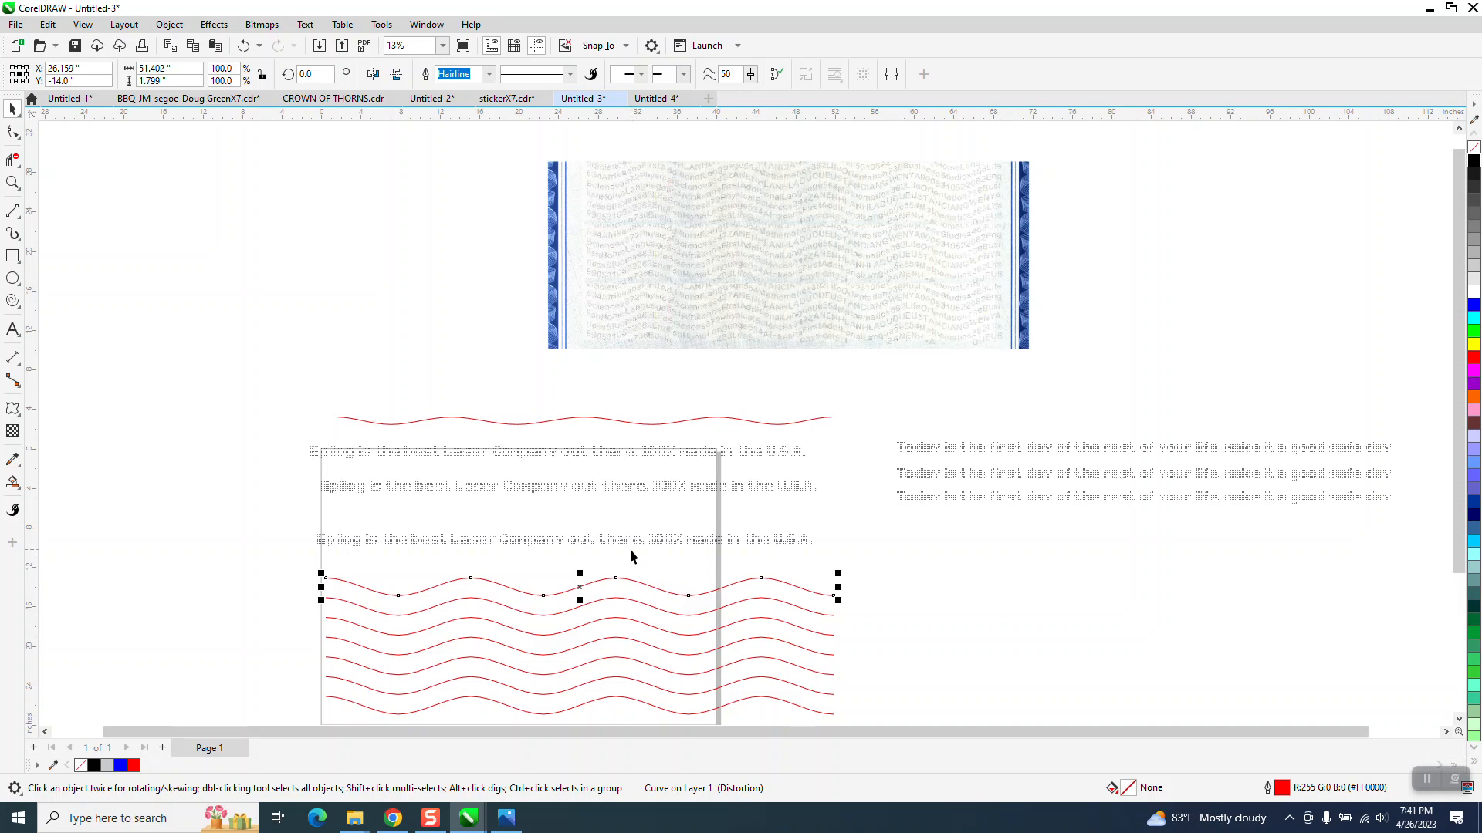
click(427, 25)
mouse_move(482, 230)
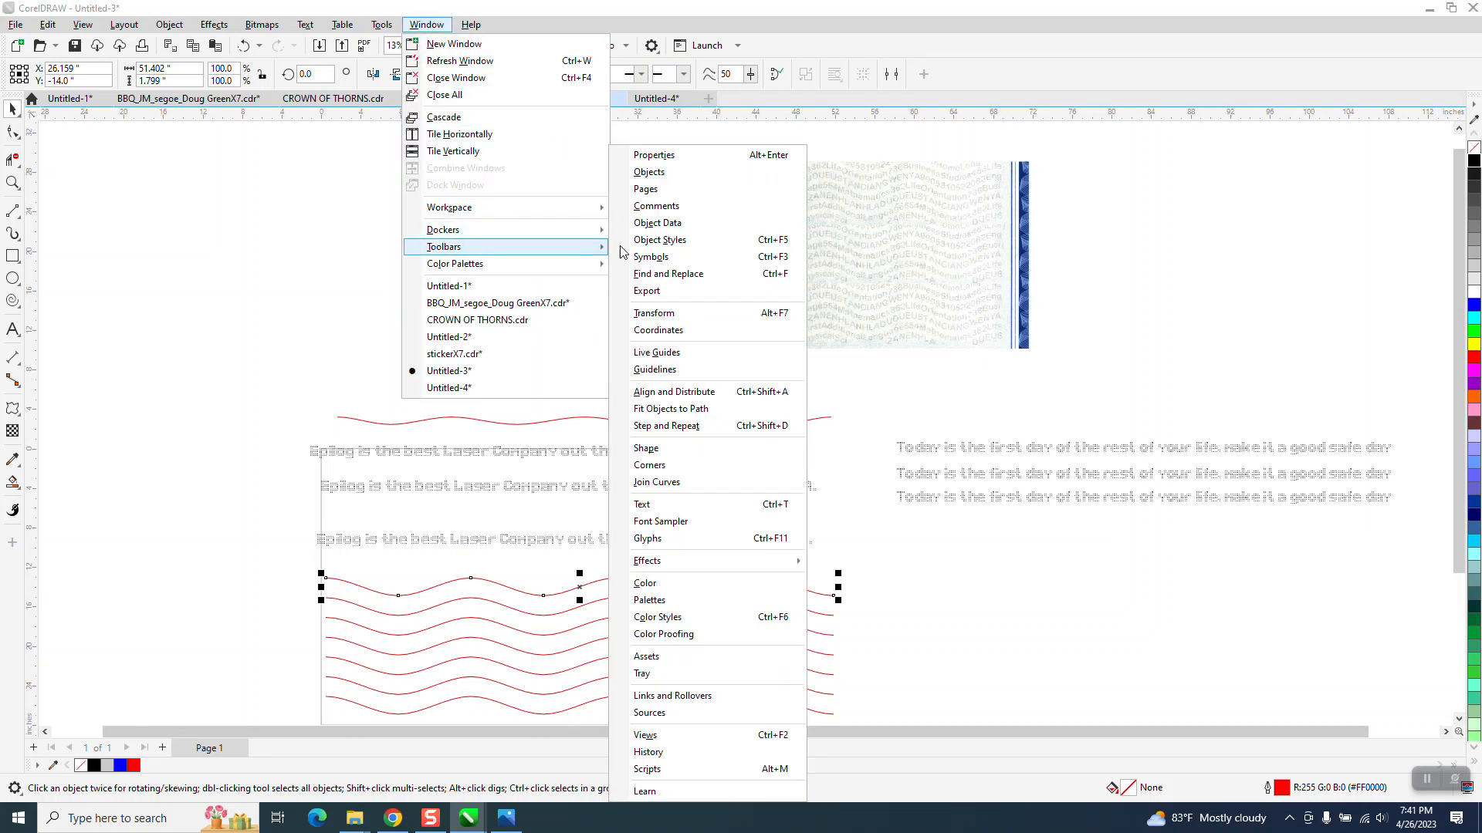
click(650, 156)
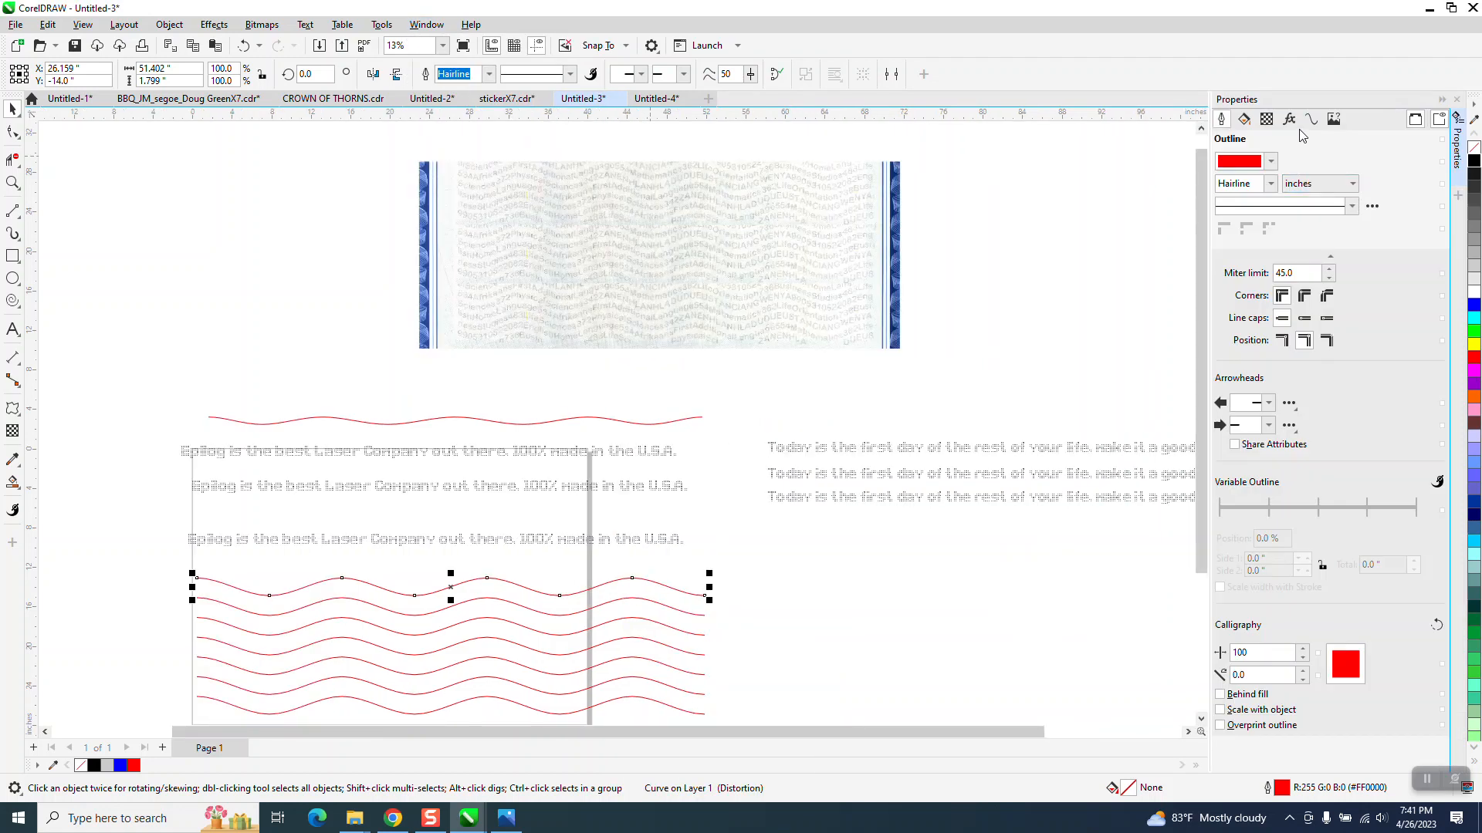
click(1311, 120)
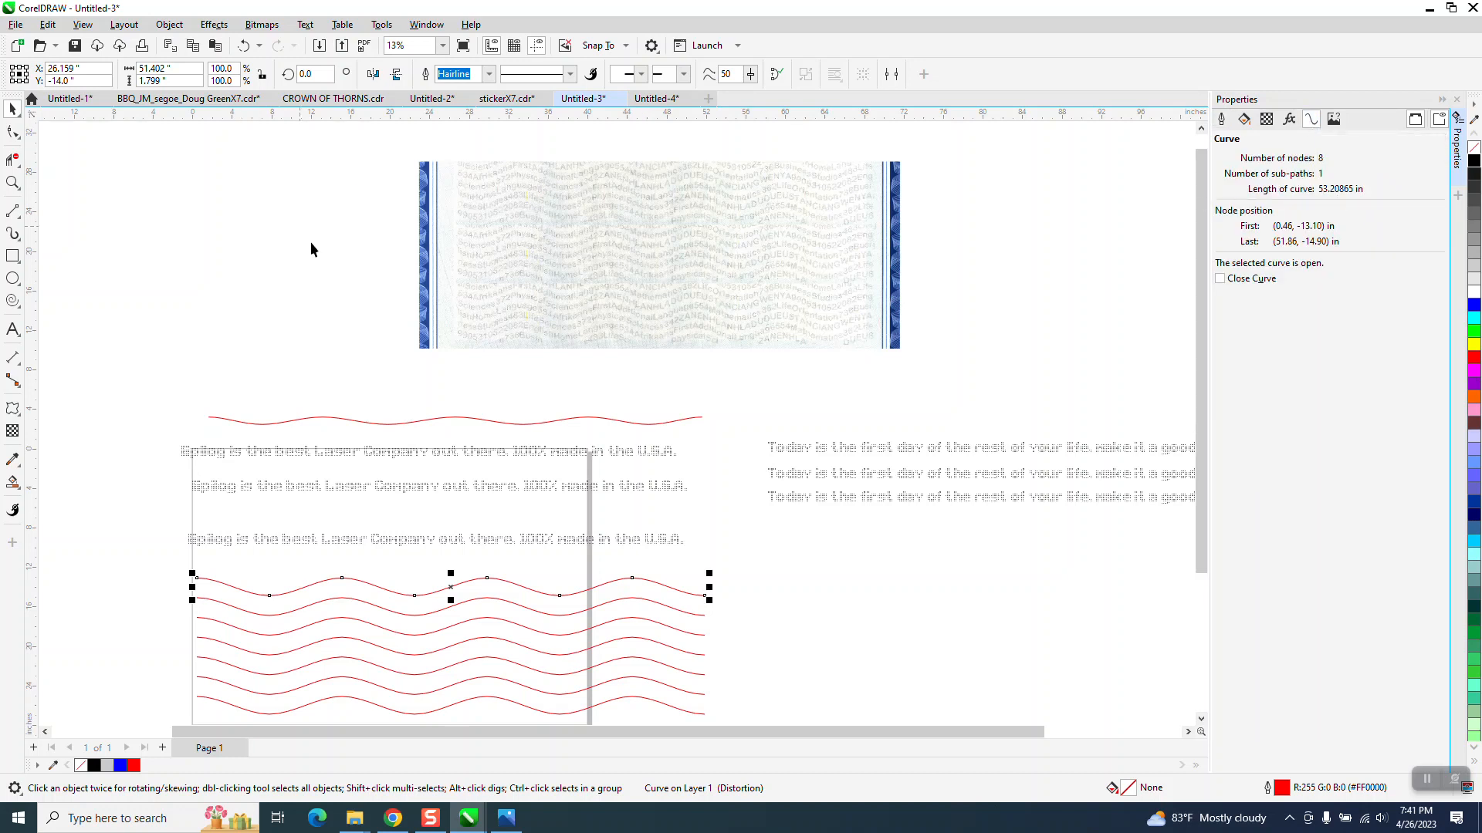
- Set the width of the three "Today is the first day" text lines to 52 inches
click(737, 444)
scroll(734, 443, down, 2)
drag(729, 429, 1169, 524)
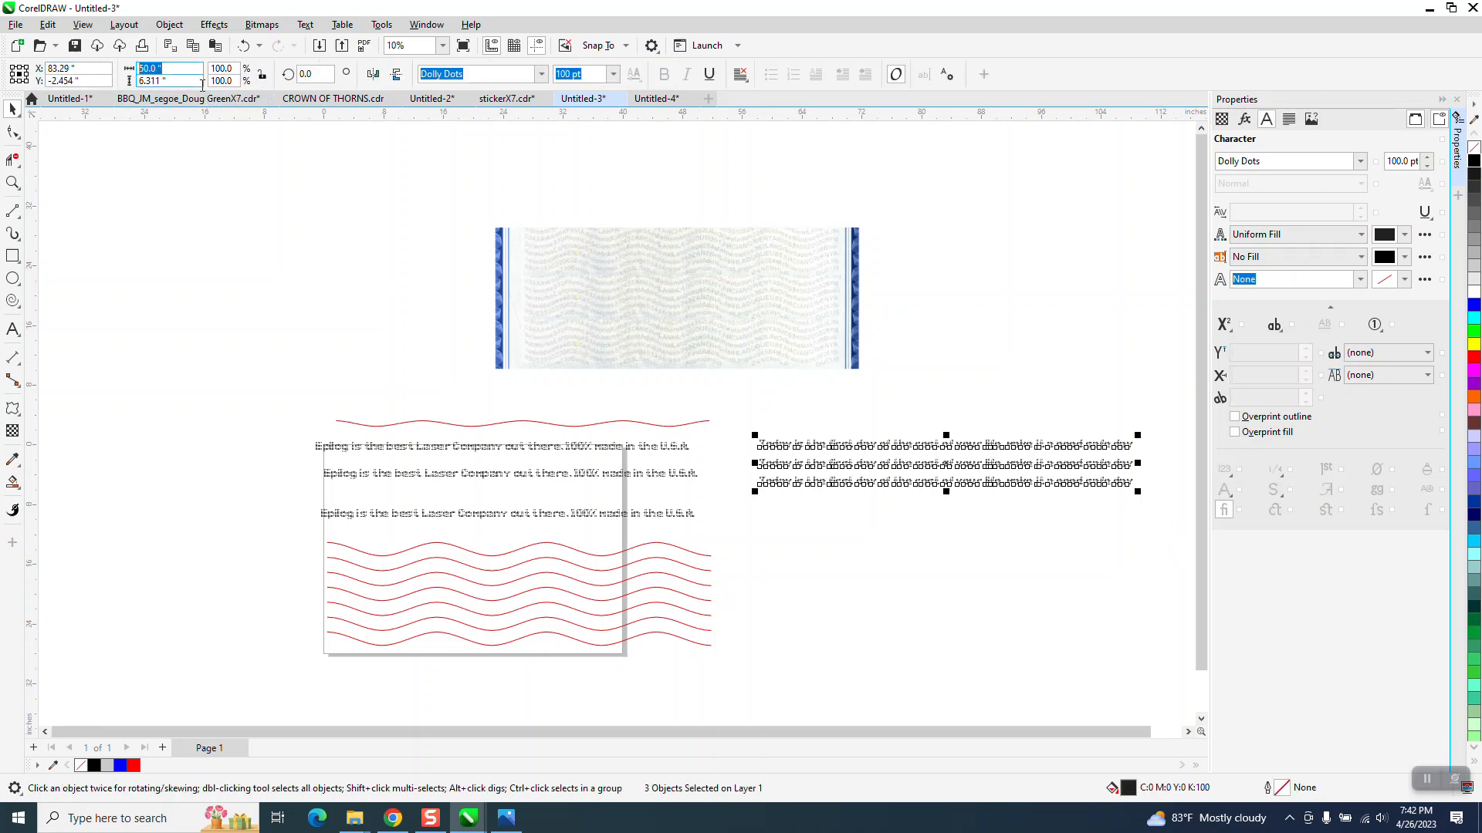
text(52)
key(Return)
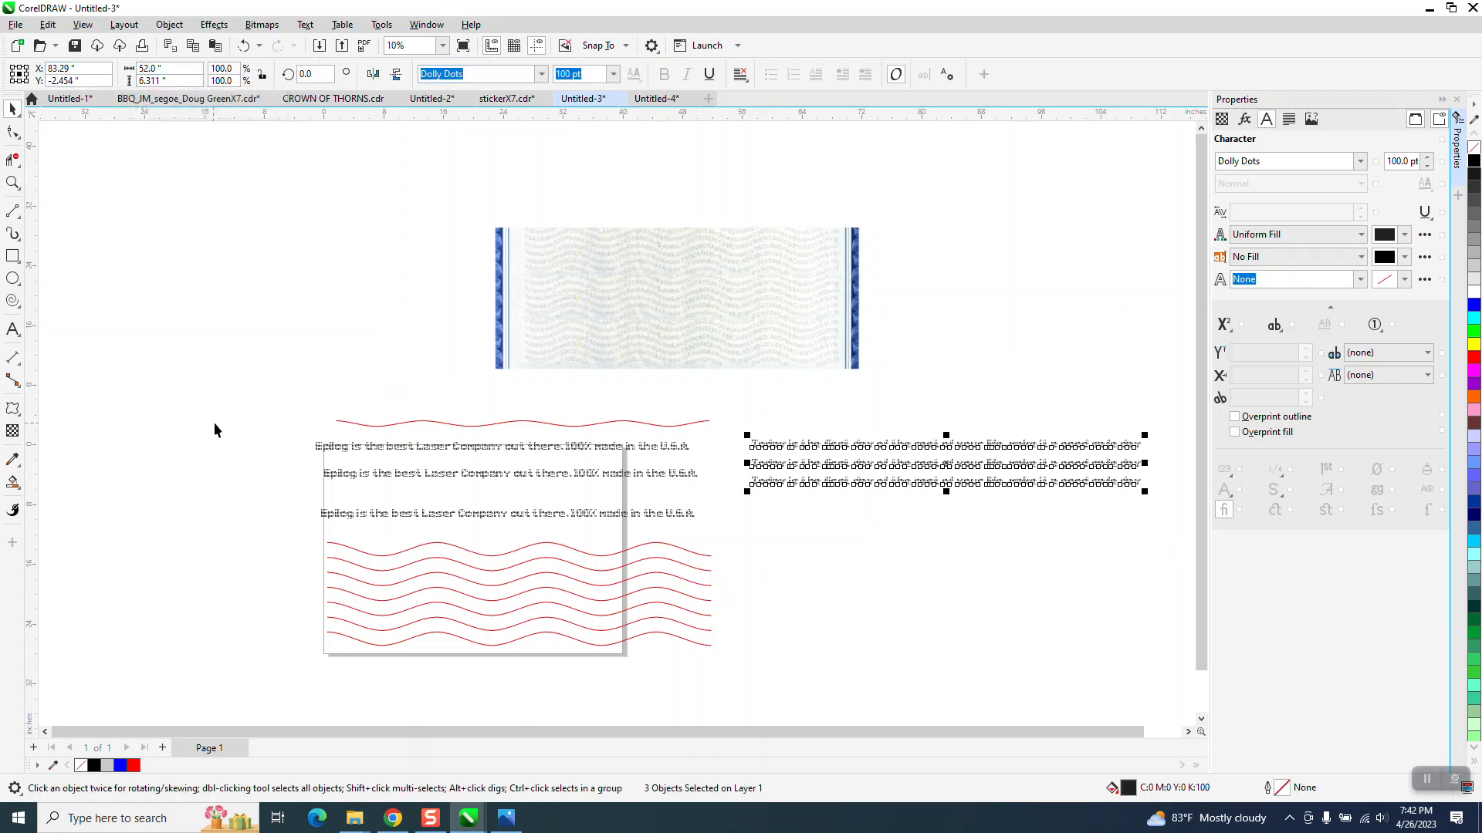
- Set the overall width of the three selected "Epilog" text lines to 50 inches
drag(250, 424, 717, 531)
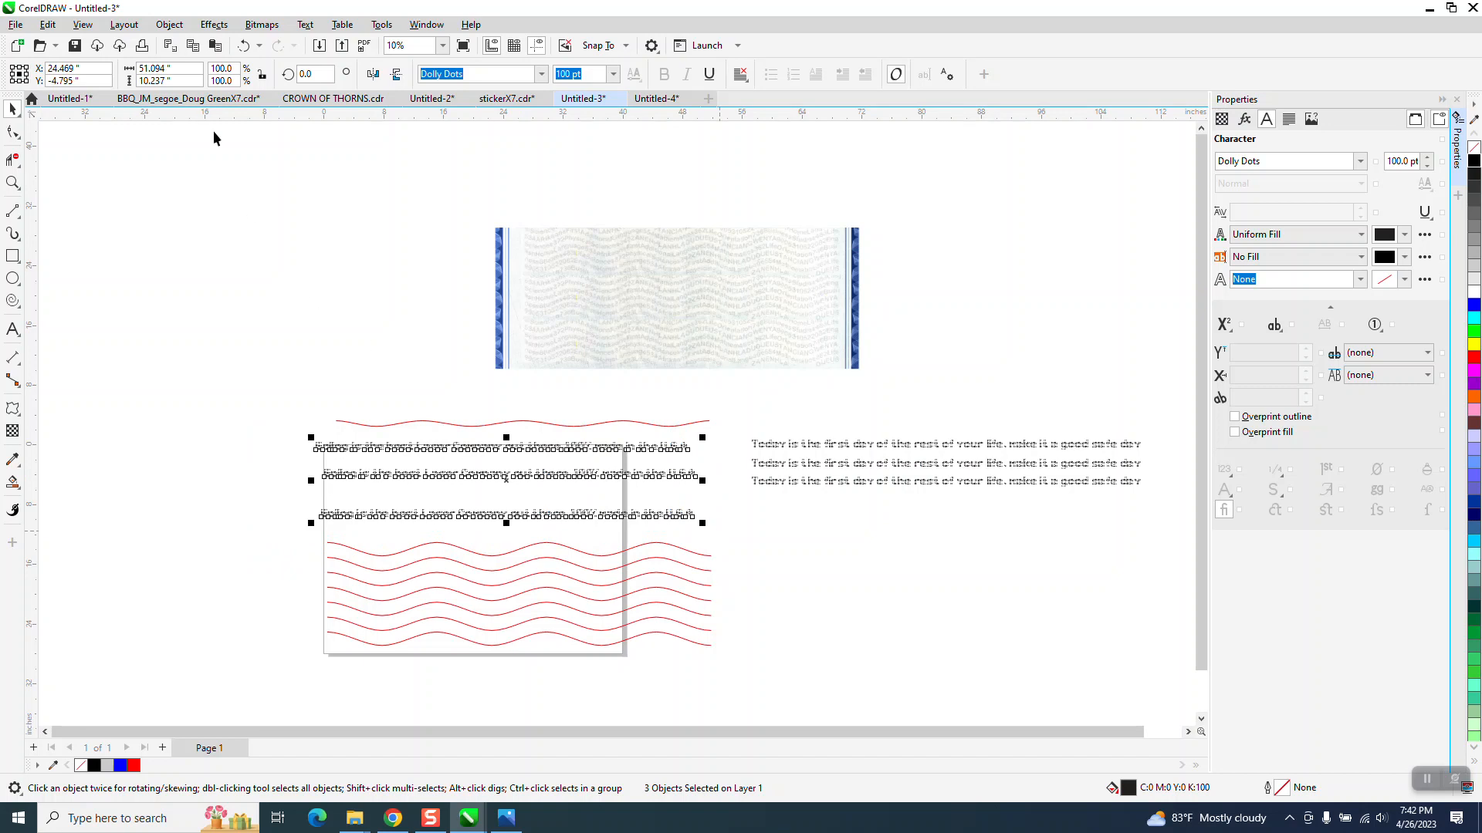
click(138, 69)
text(50)
key(Return)
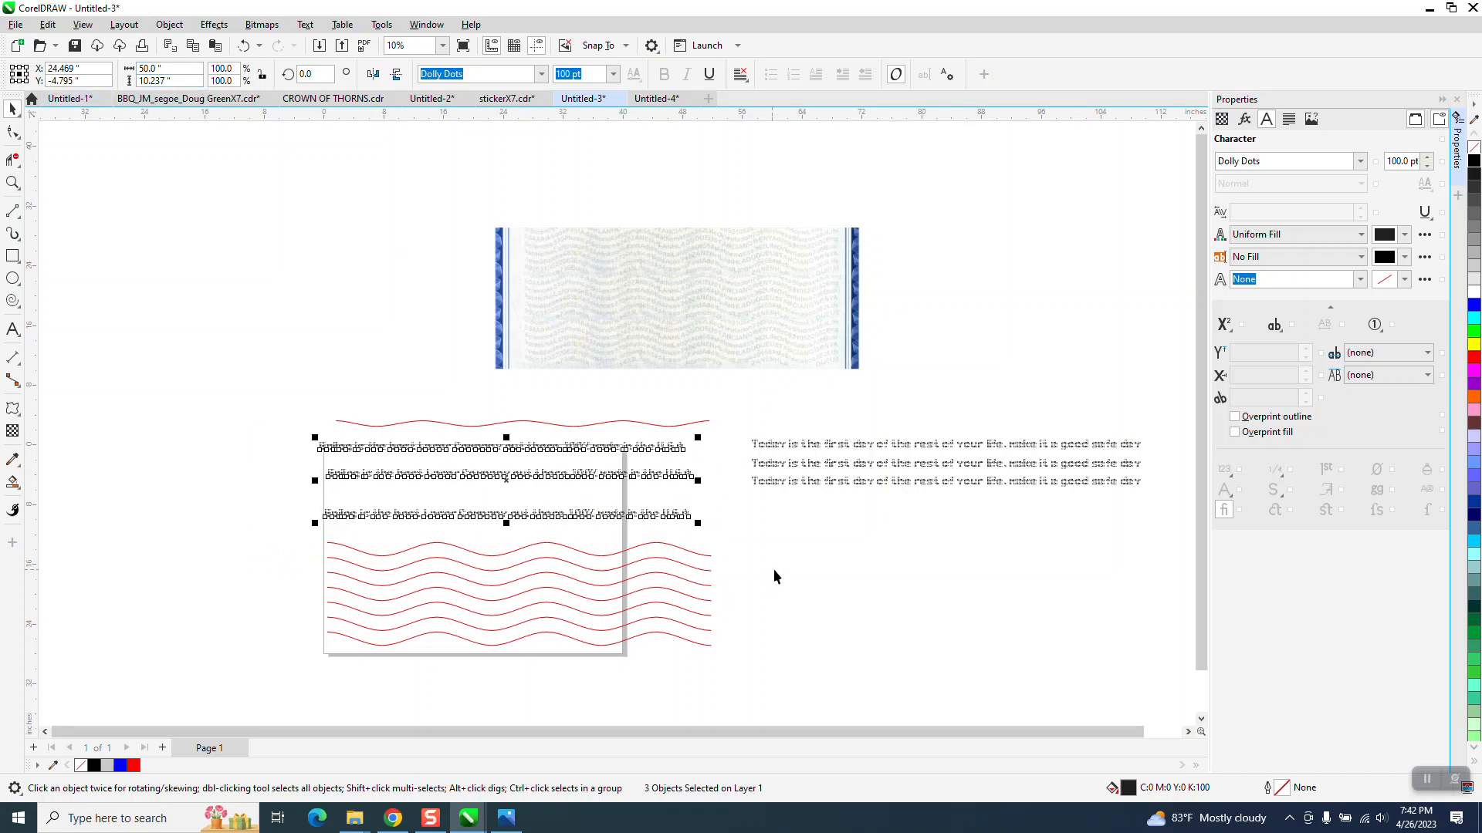
click(773, 575)
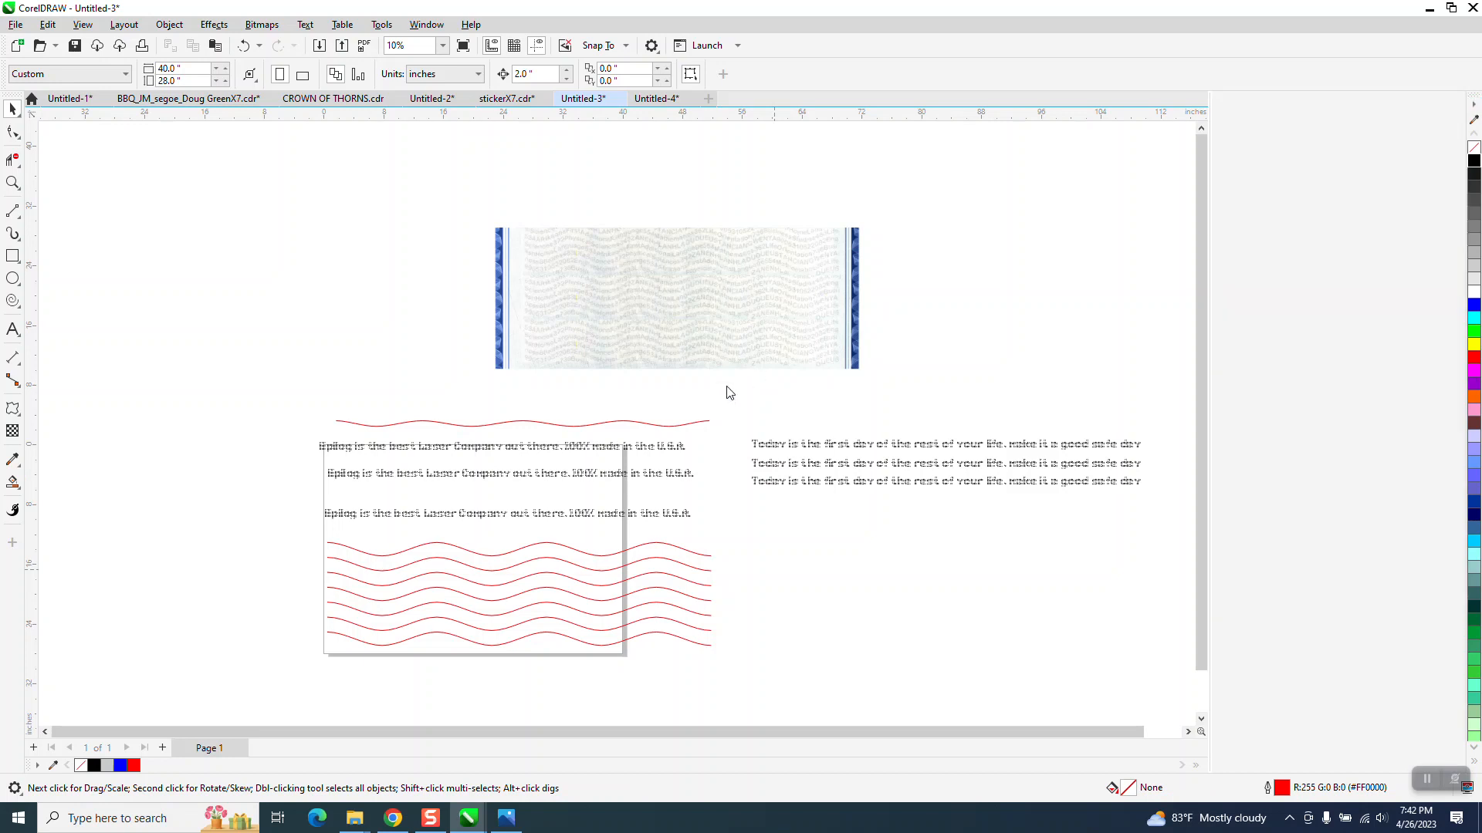
- Try to fit the lowest "Epilog" text line to the shallow wavy line above the text, and undo it
click(595, 513)
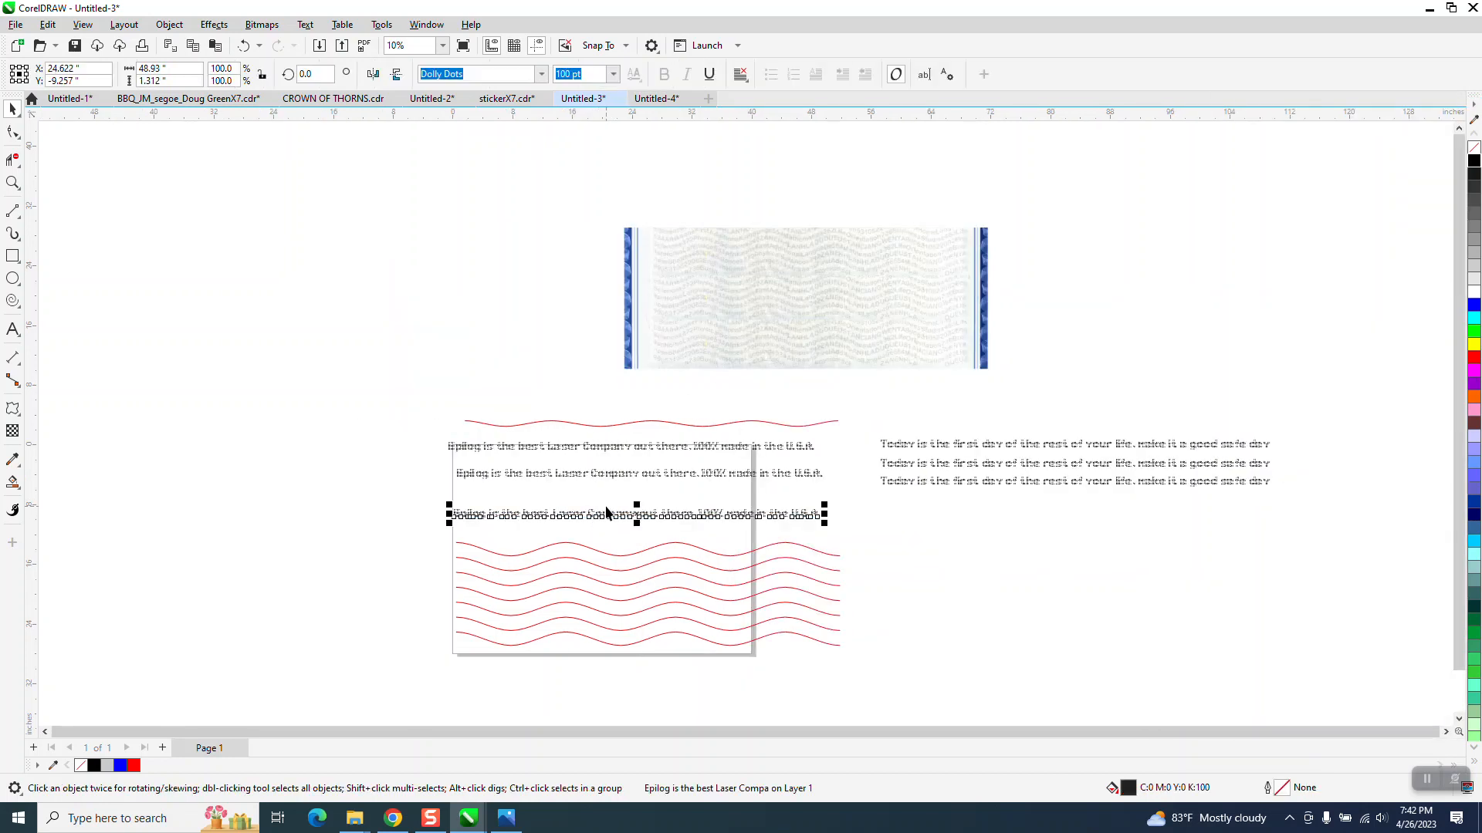
click(305, 26)
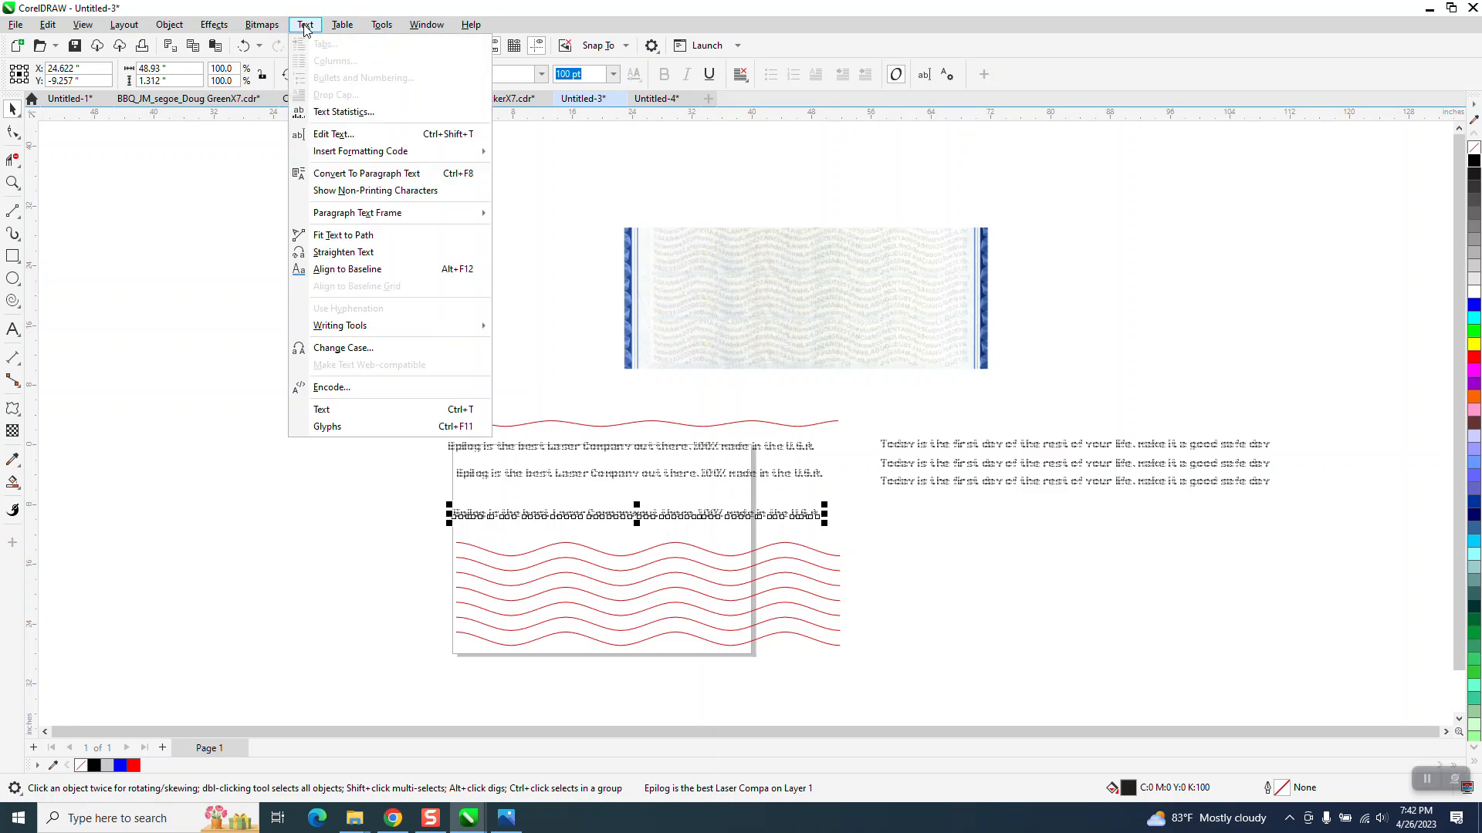
click(342, 235)
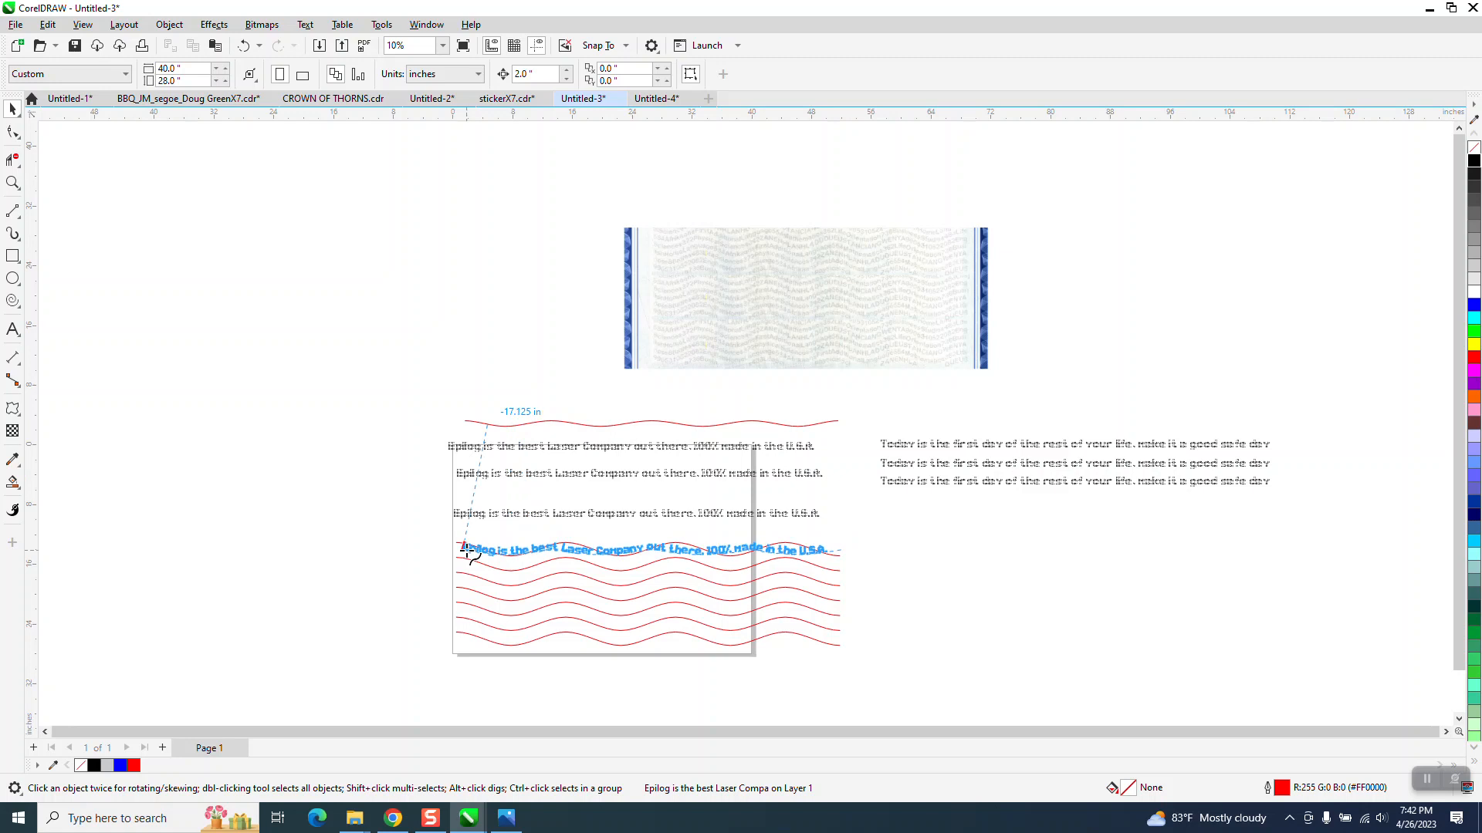
click(468, 551)
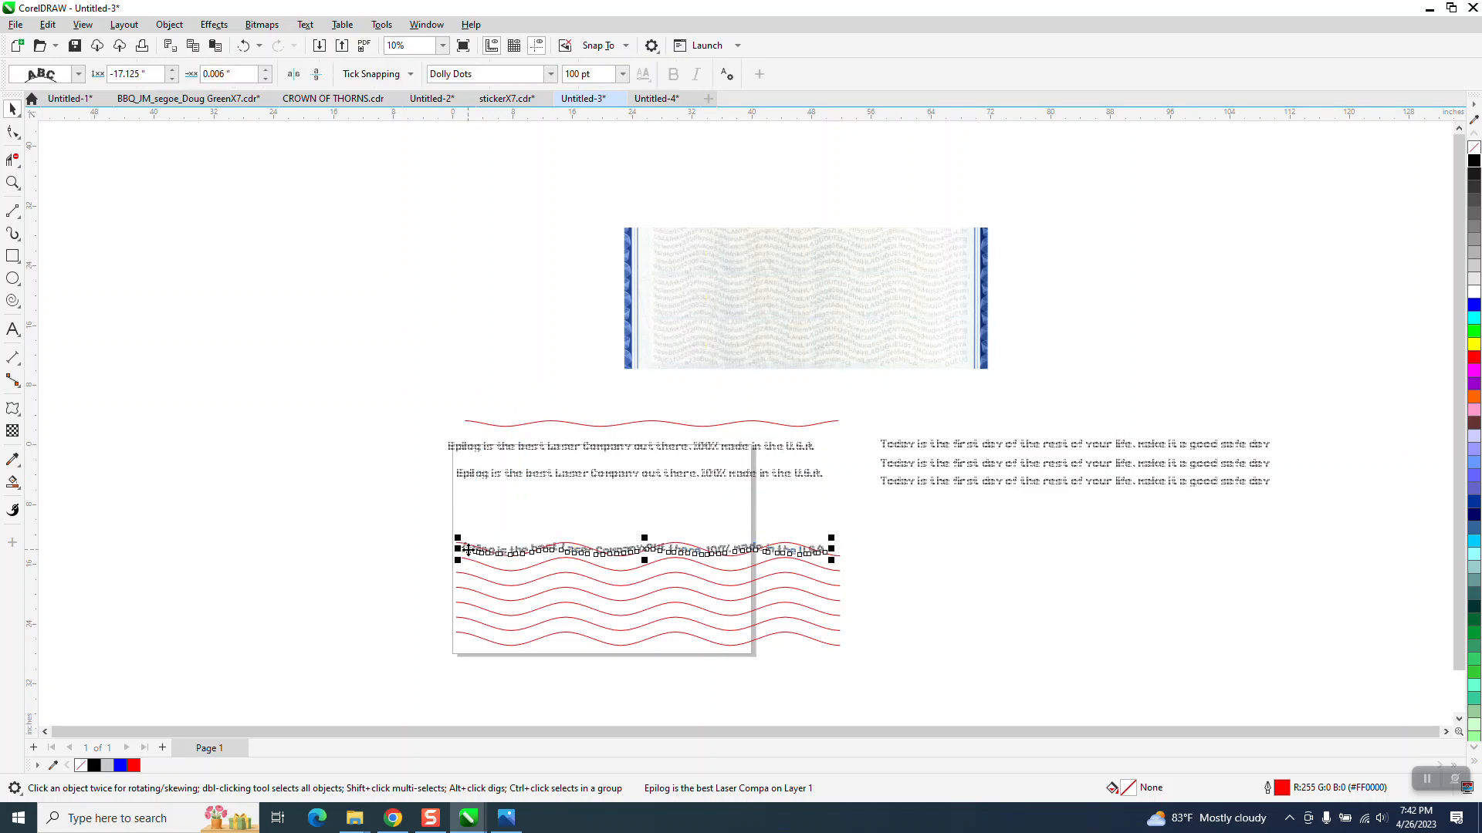
click(243, 46)
- Delete the single shallow wavy line above the text lines
click(341, 300)
drag(549, 419, 344, 287)
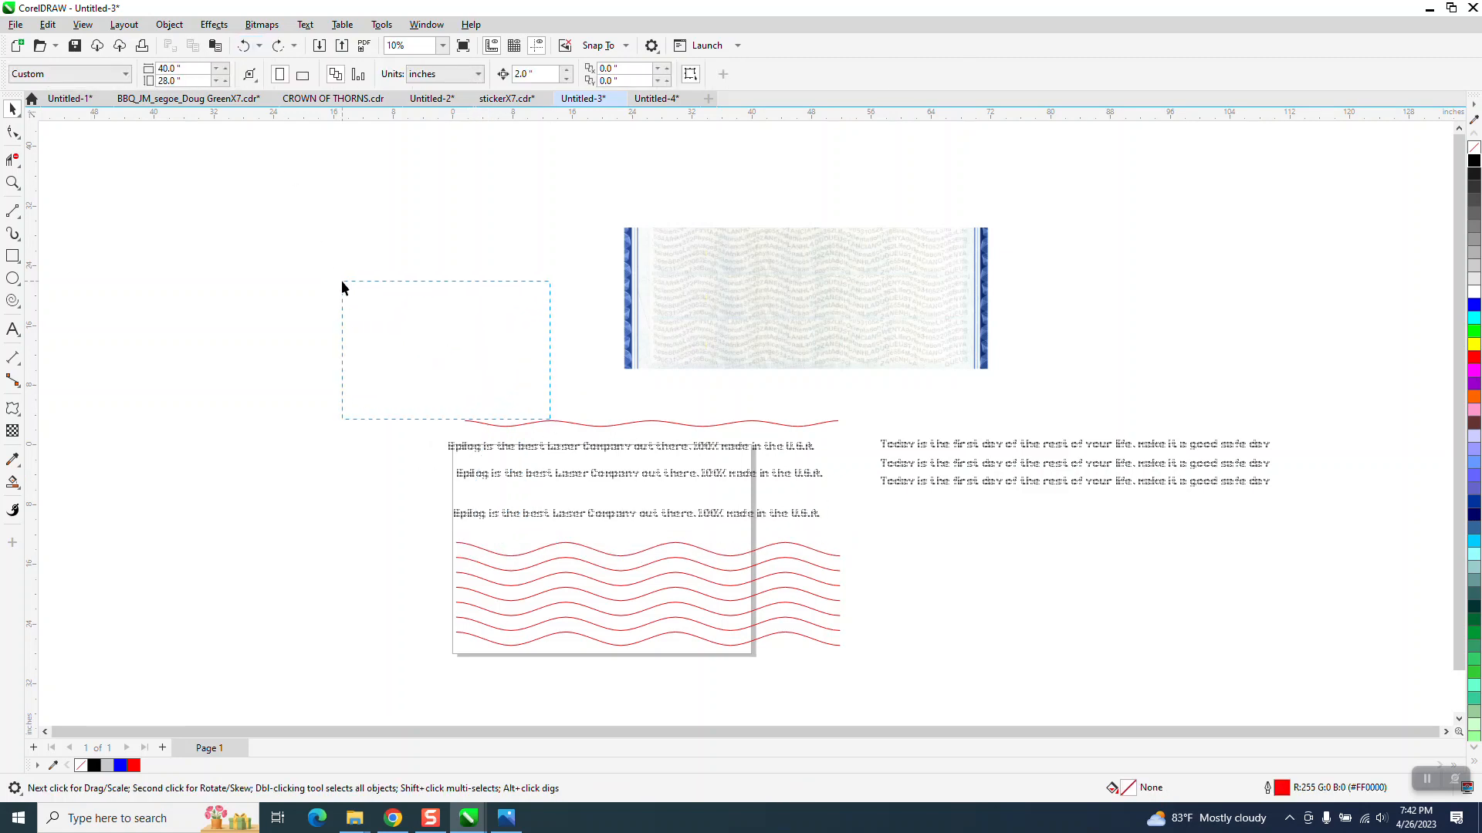
click(598, 427)
key(Delete)
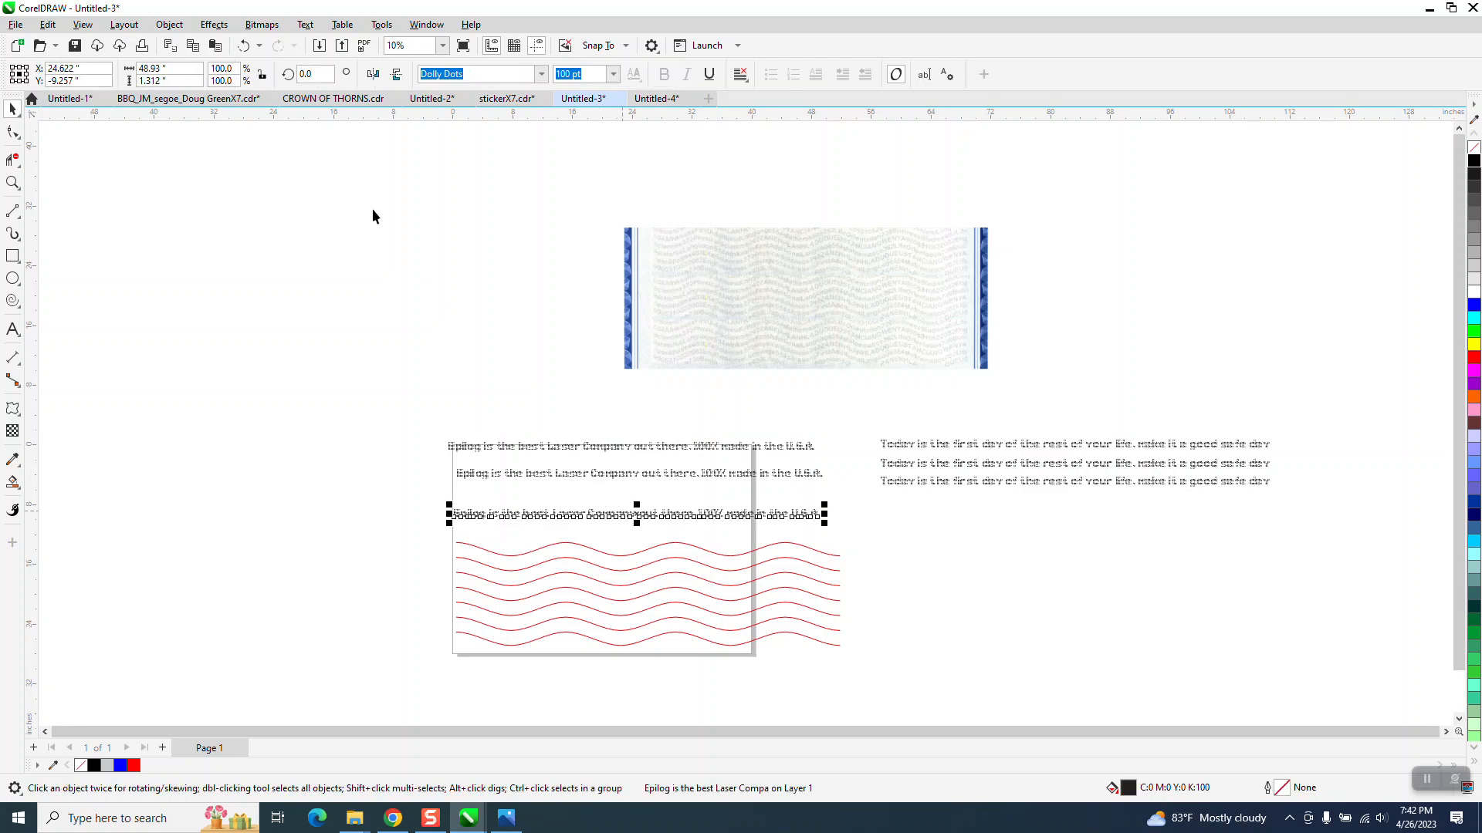
- Fit the lowest "Epilog" text line to the topmost red wavy line with Fit Text to Path, at zero distance from the path
click(306, 24)
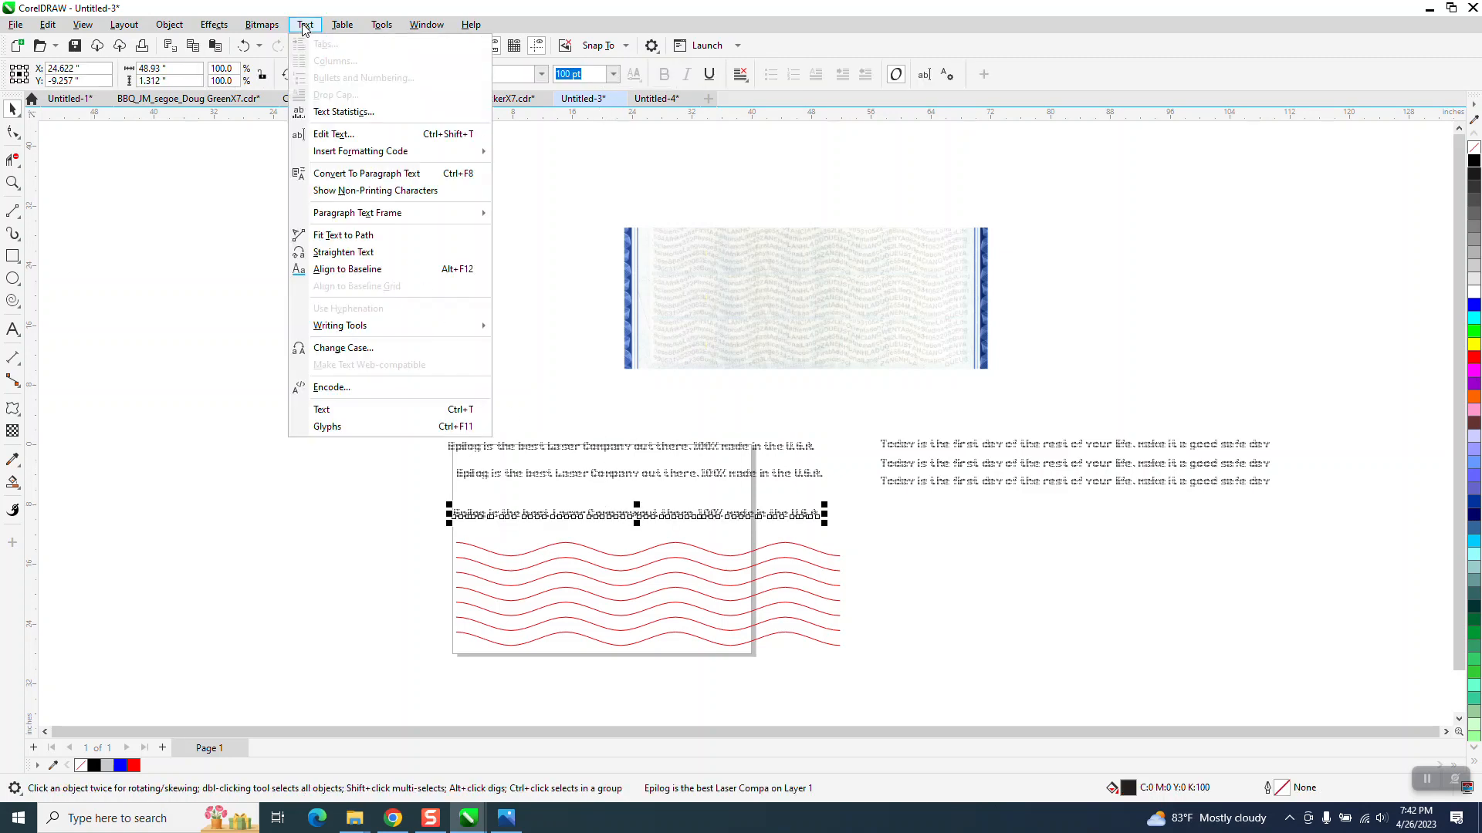
click(341, 236)
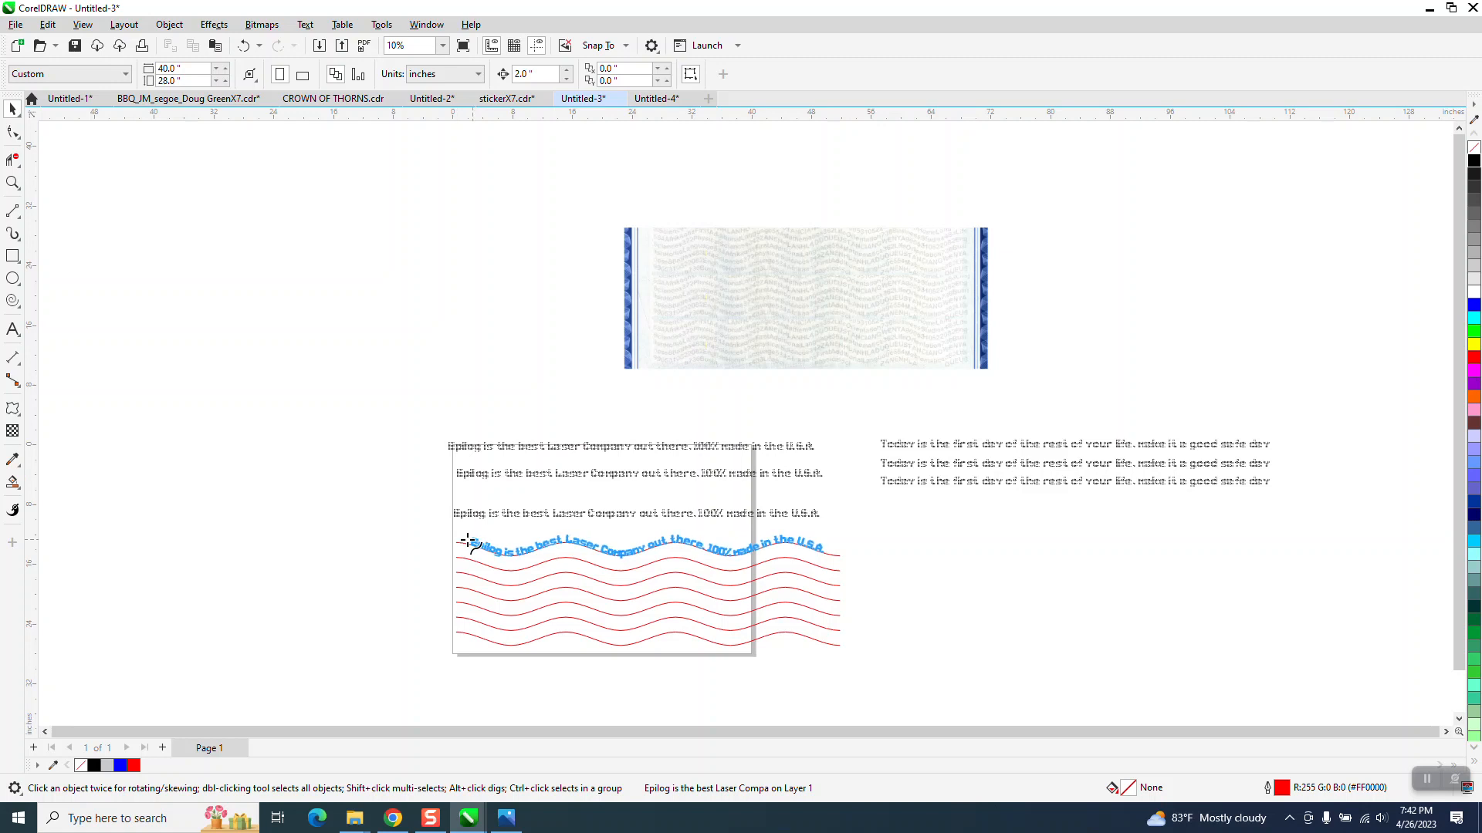
click(468, 543)
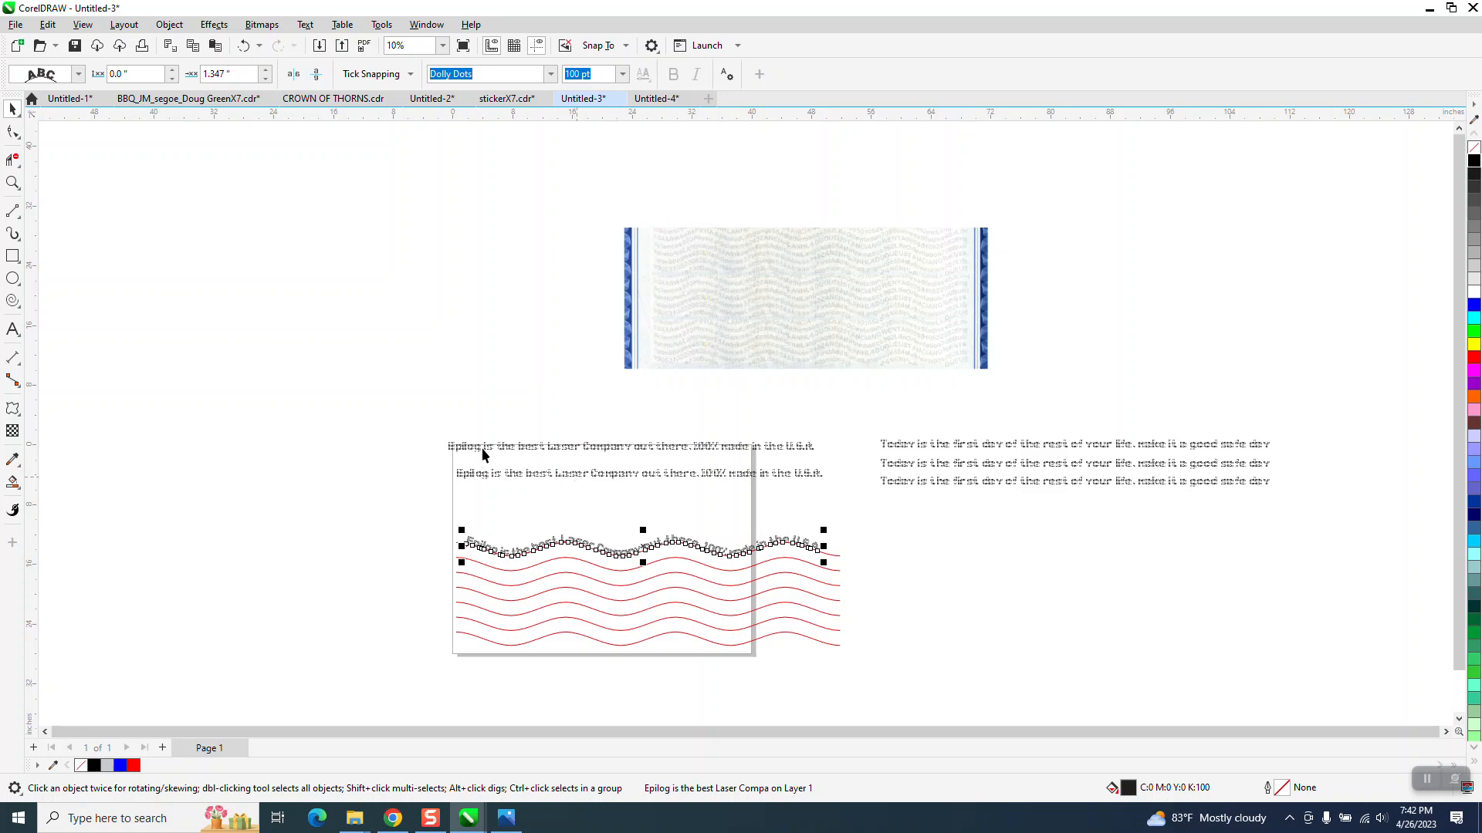
- Move the two remaining straight "Epilog" text lines off the page, below the "Today is the first day" lines
click(443, 439)
drag(872, 494, 873, 495)
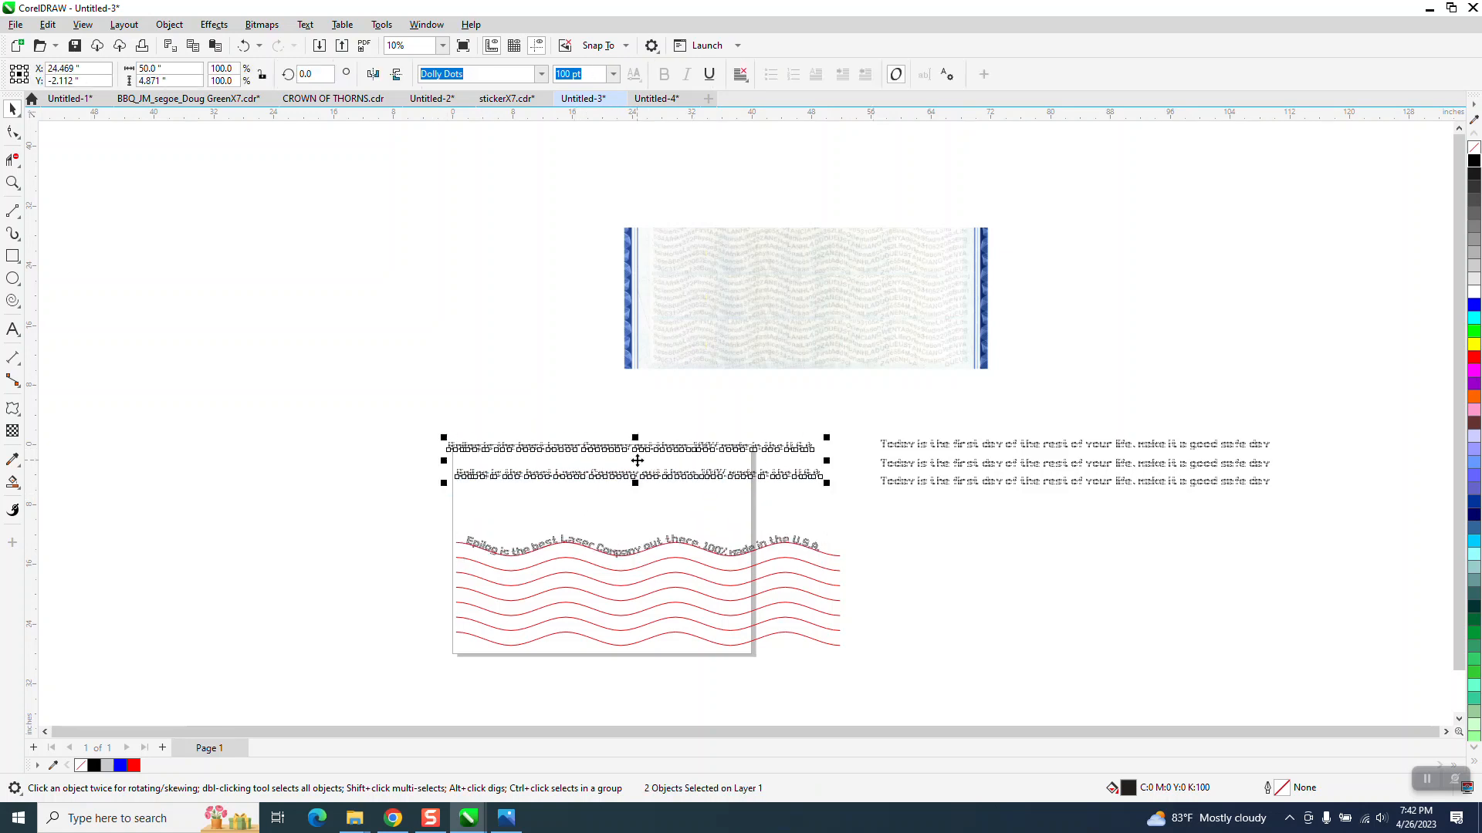
drag(638, 461, 1097, 546)
- Move the curved "Epilog" text together with its wavy path about 10 inches up, near the page's upper edge
click(821, 554)
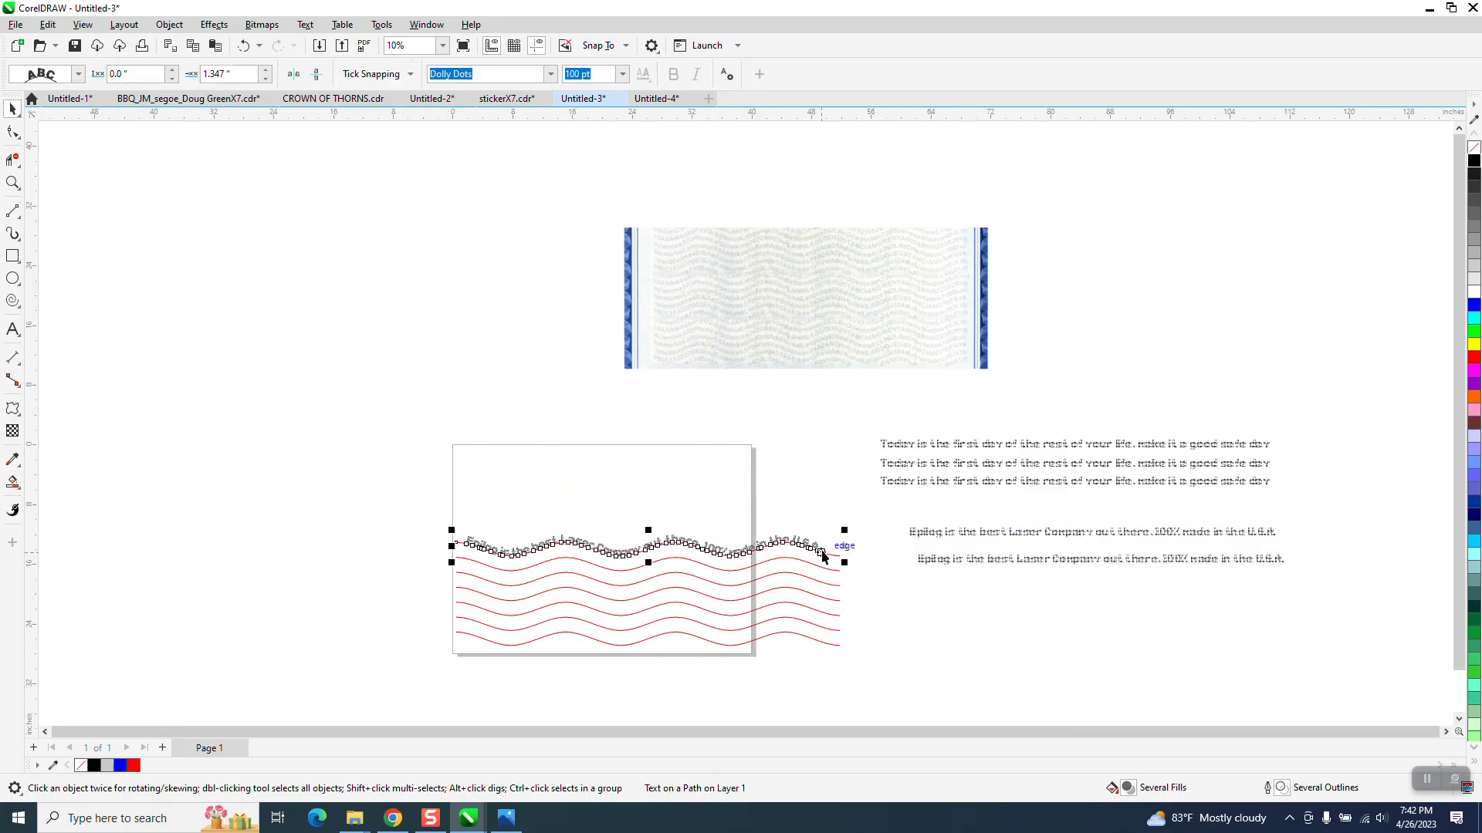
key(Up)
key(Up)
key(Up)
key(Up)
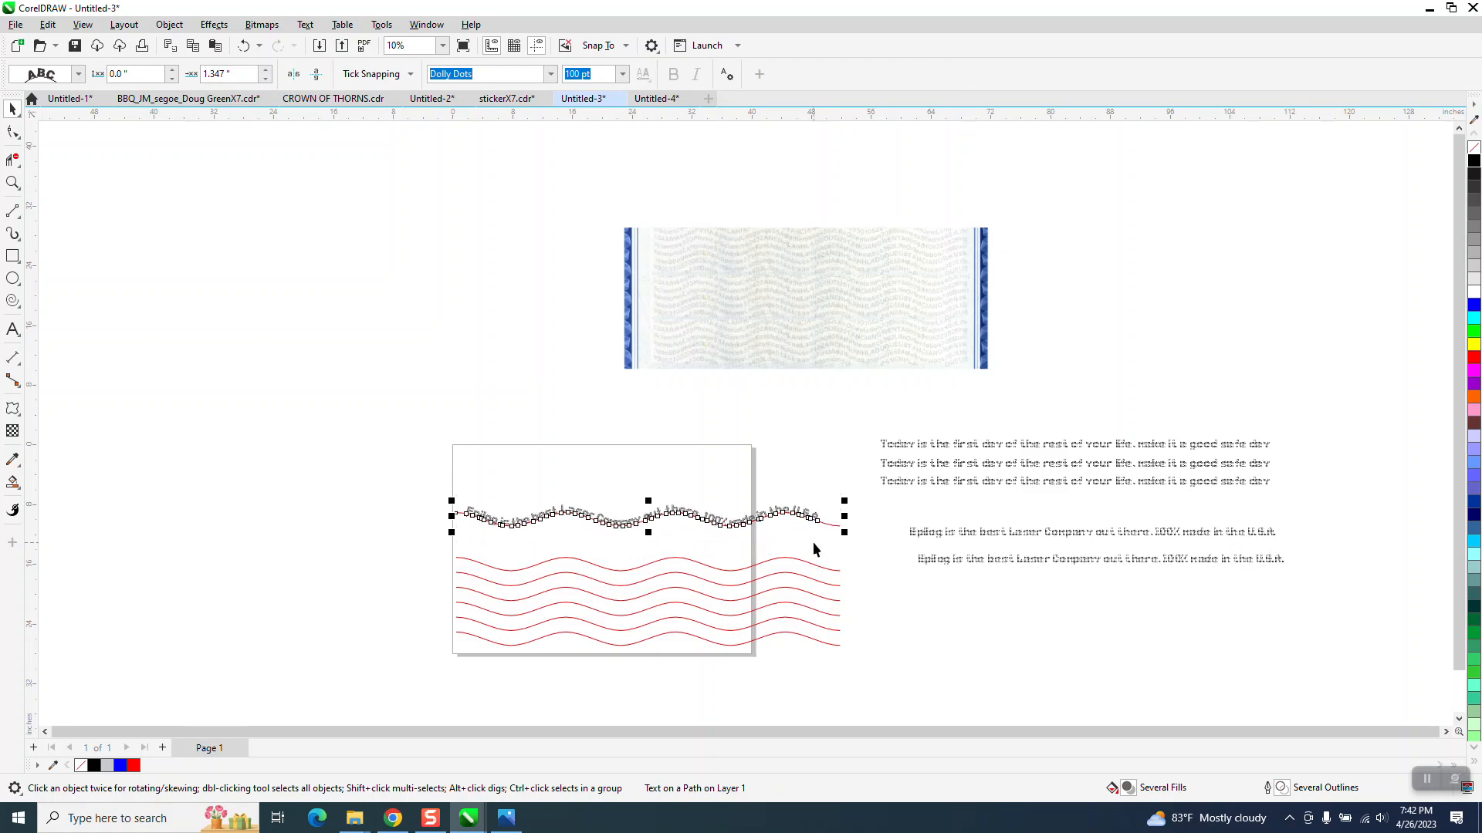
- Fit the lowest straight "Today is the first day" text line to the topmost remaining red wavy line, at zero distance from the path
click(913, 488)
drag(914, 489, 535, 528)
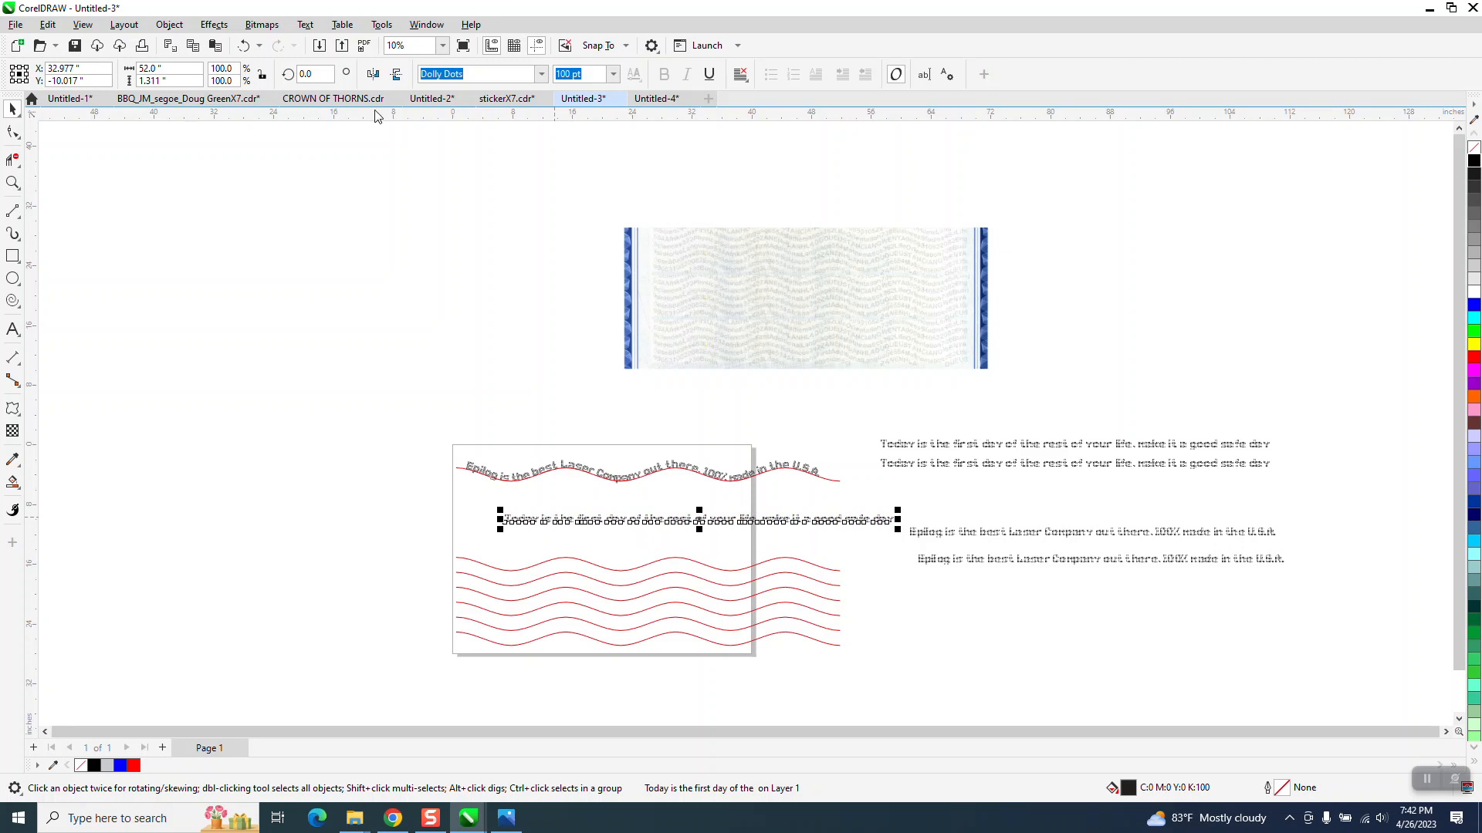
click(305, 24)
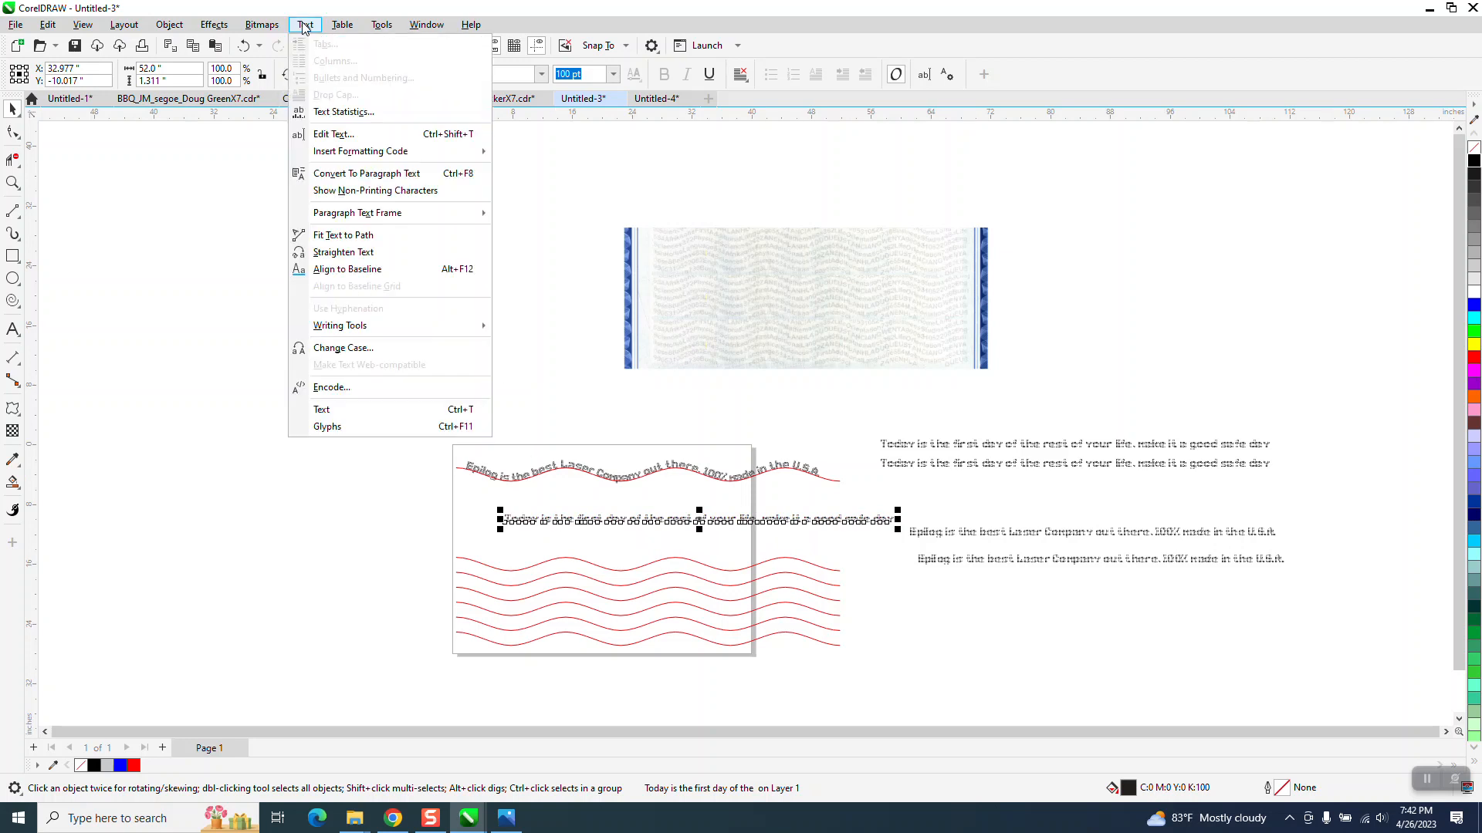
click(346, 236)
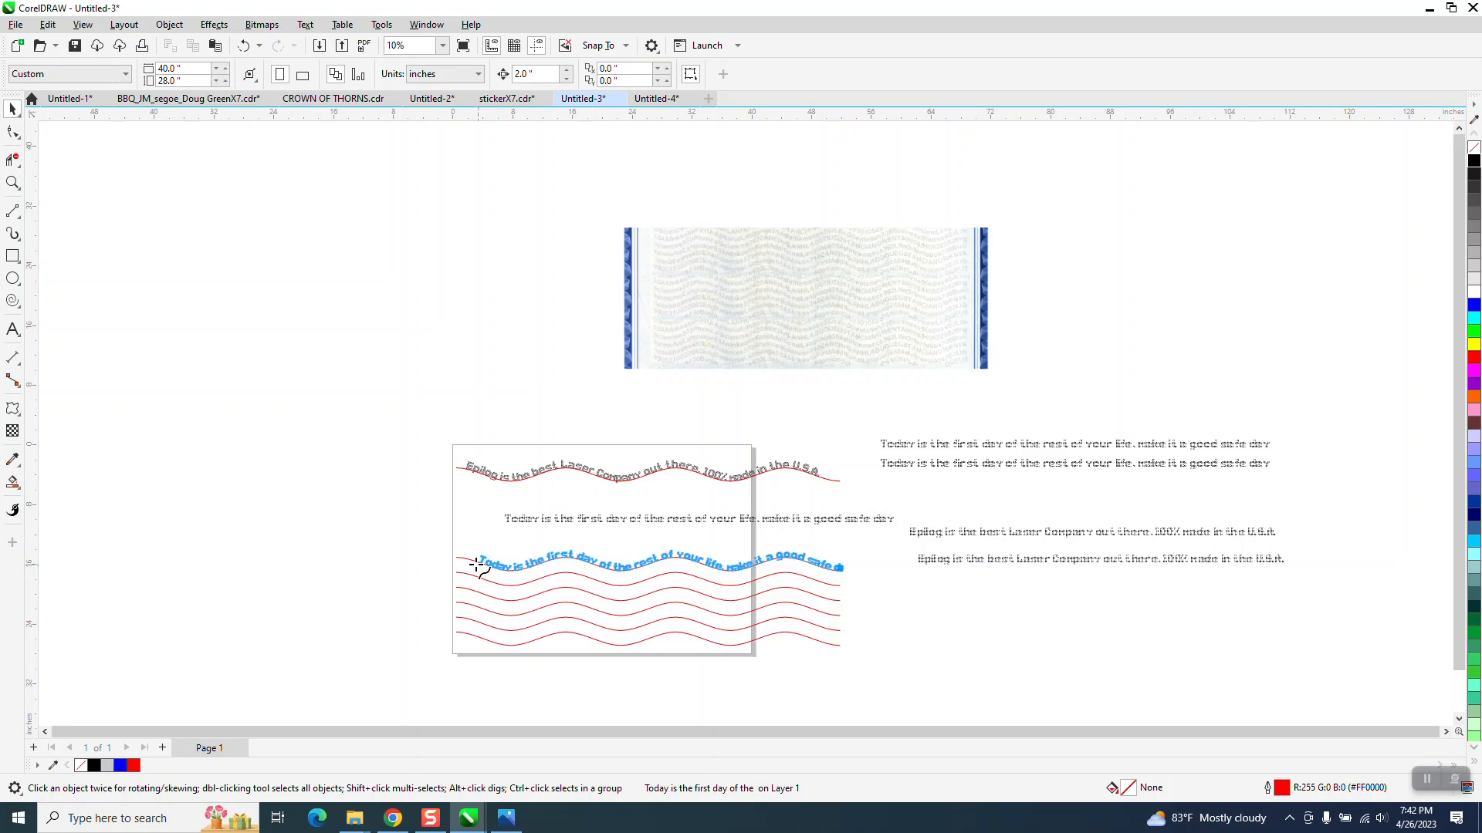
click(470, 562)
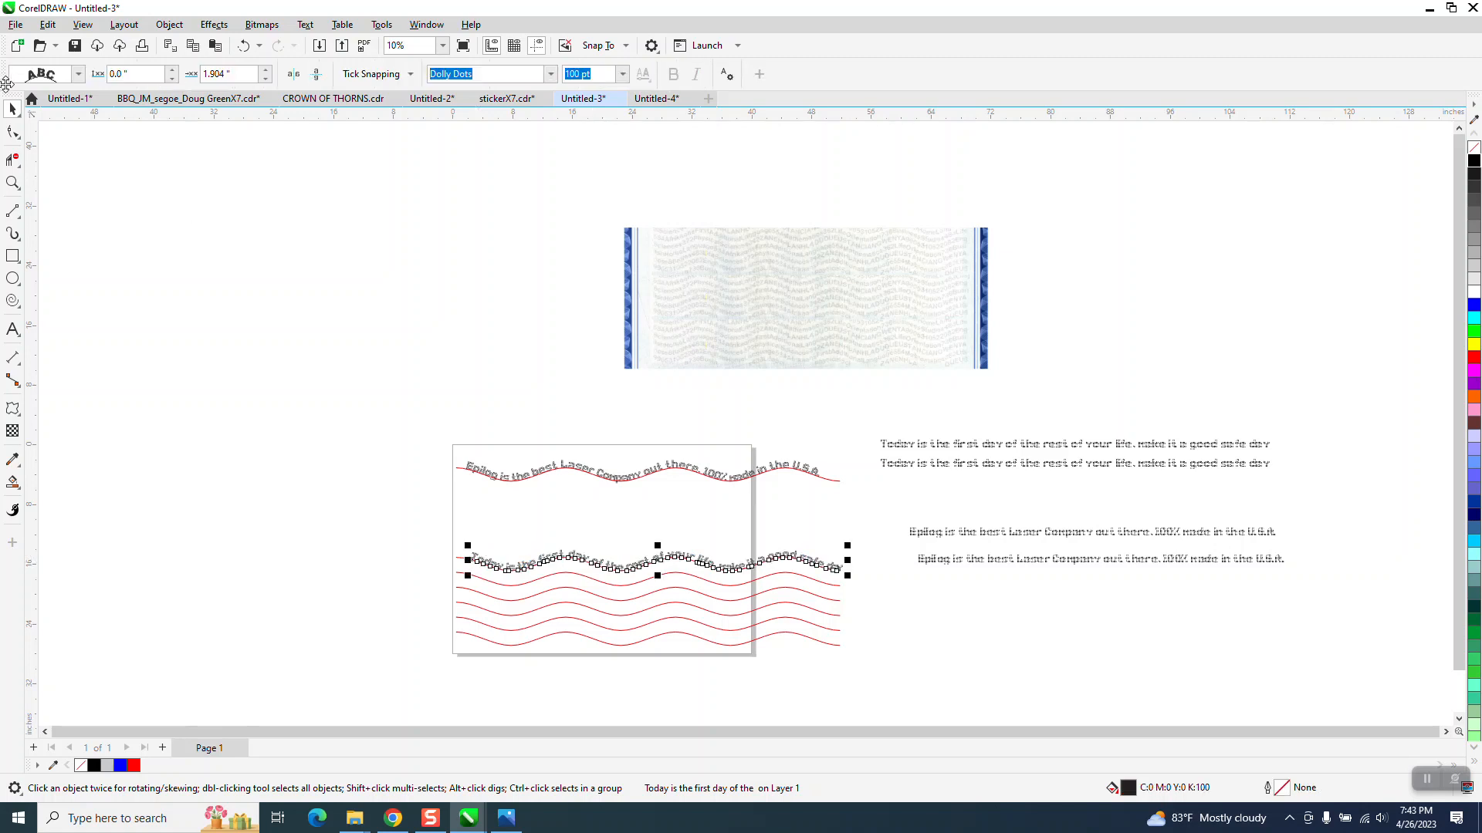
- Move the curved "Today is the first day" text together with its wavy path up to just beneath the curved "Epilog" text
click(633, 532)
click(665, 558)
key(Up)
key(Up)
key(Up)
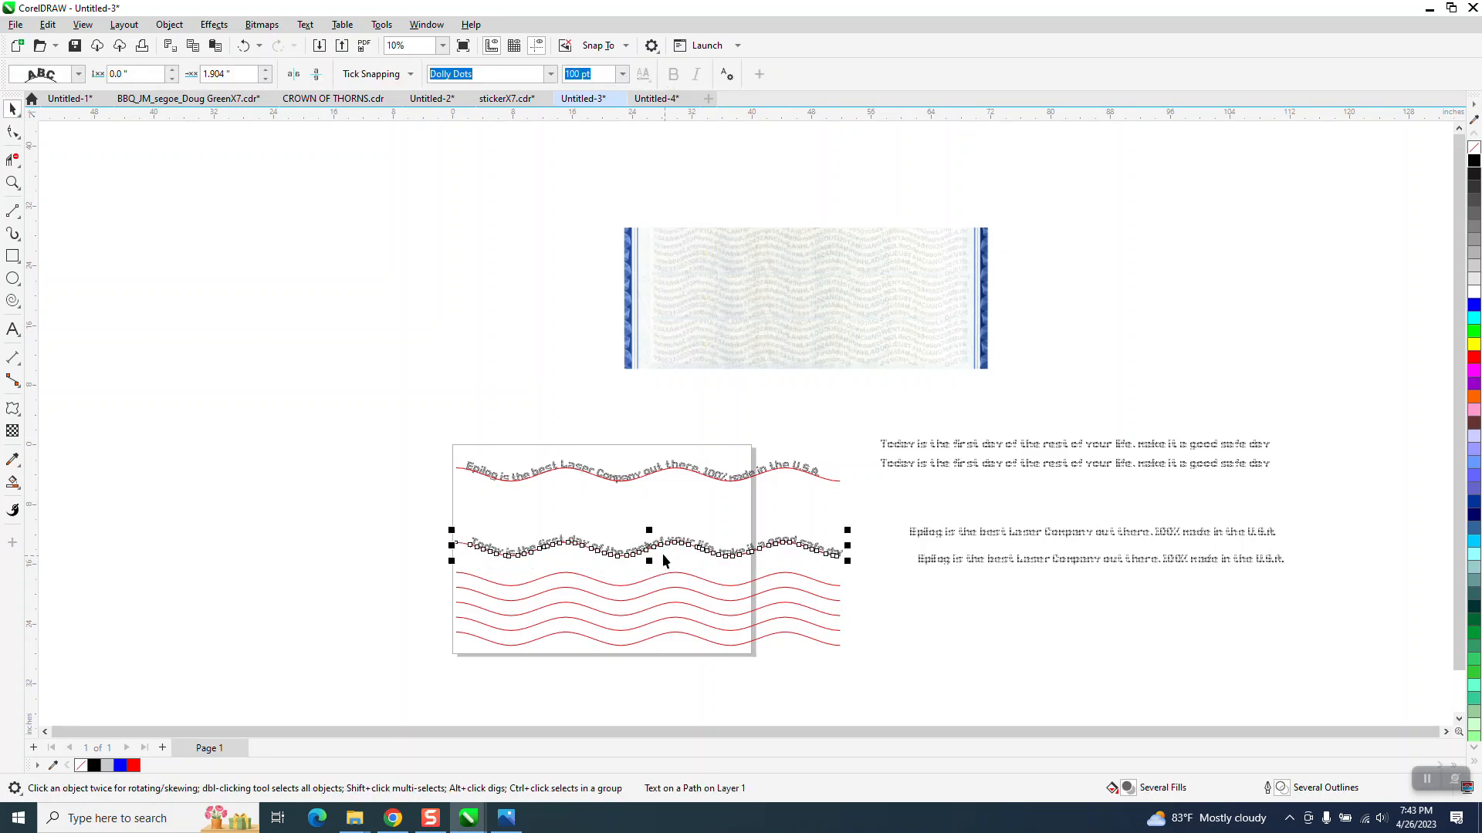
key(Up)
key(Up)
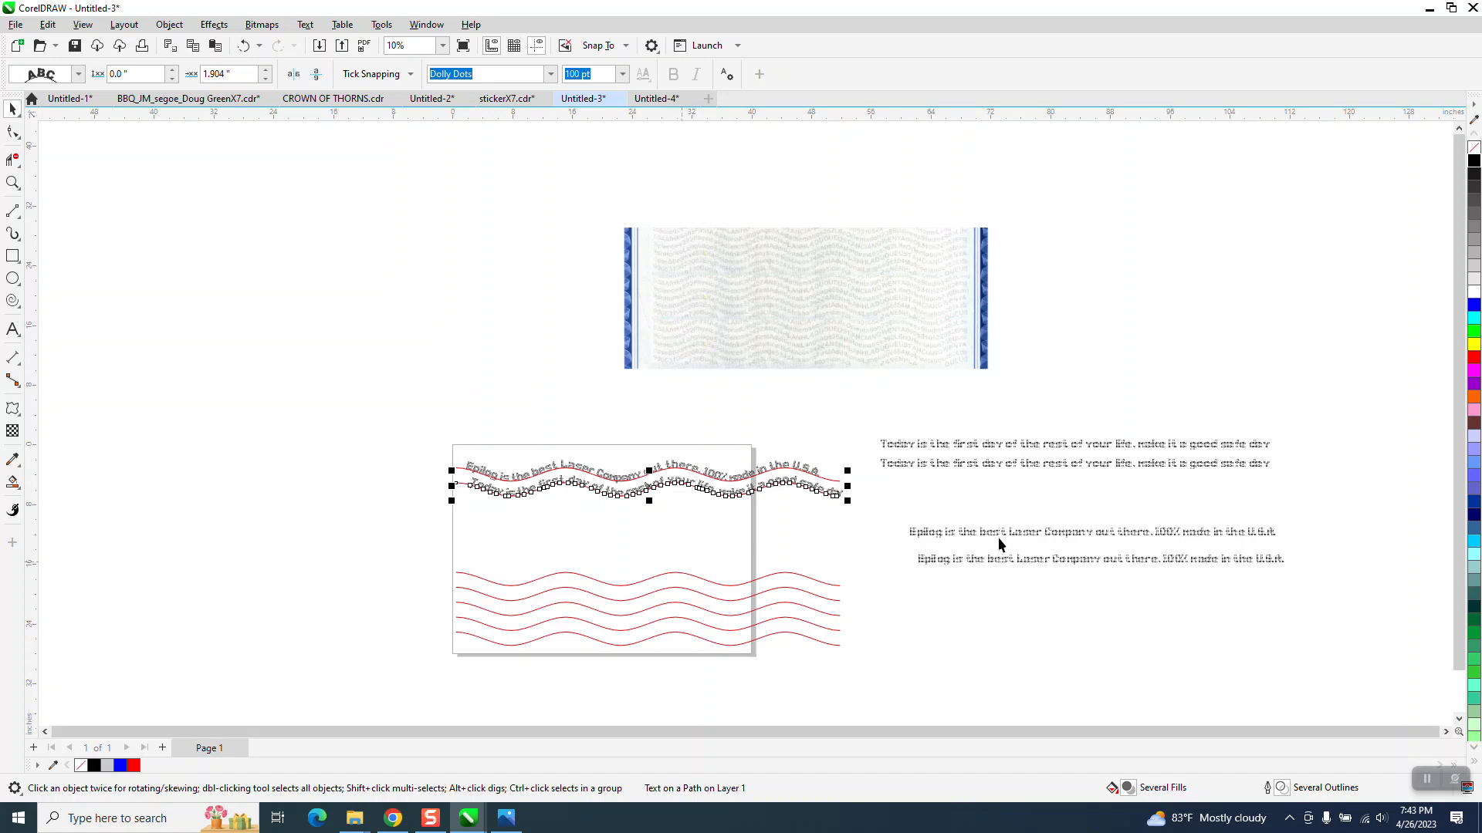
- Delete all leftover straight "Epilog" and "Today is the first day" text lines and the five unused red wavy lines
drag(1011, 535, 584, 531)
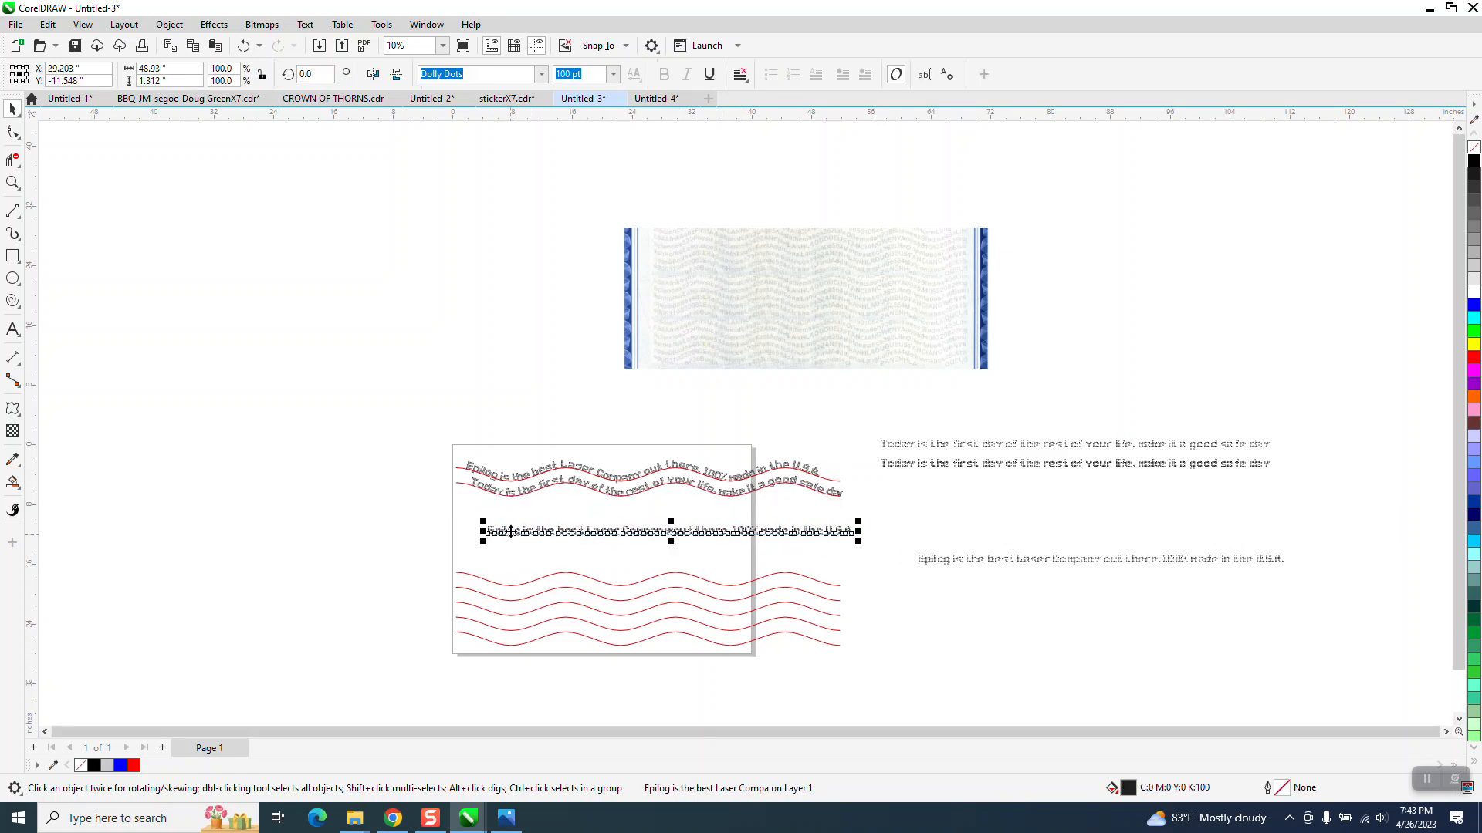
key(Delete)
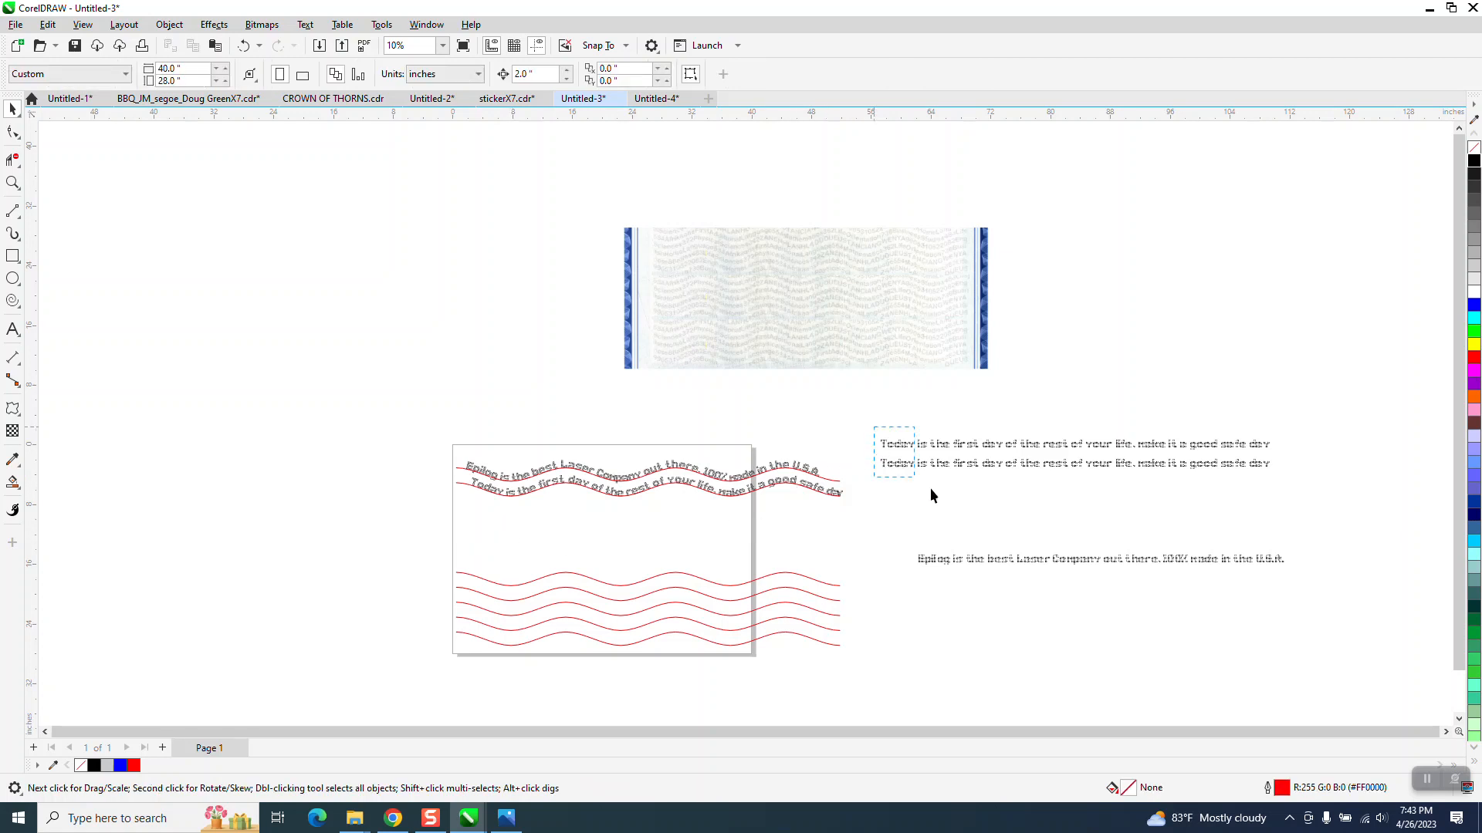
drag(1338, 620, 1317, 619)
key(Delete)
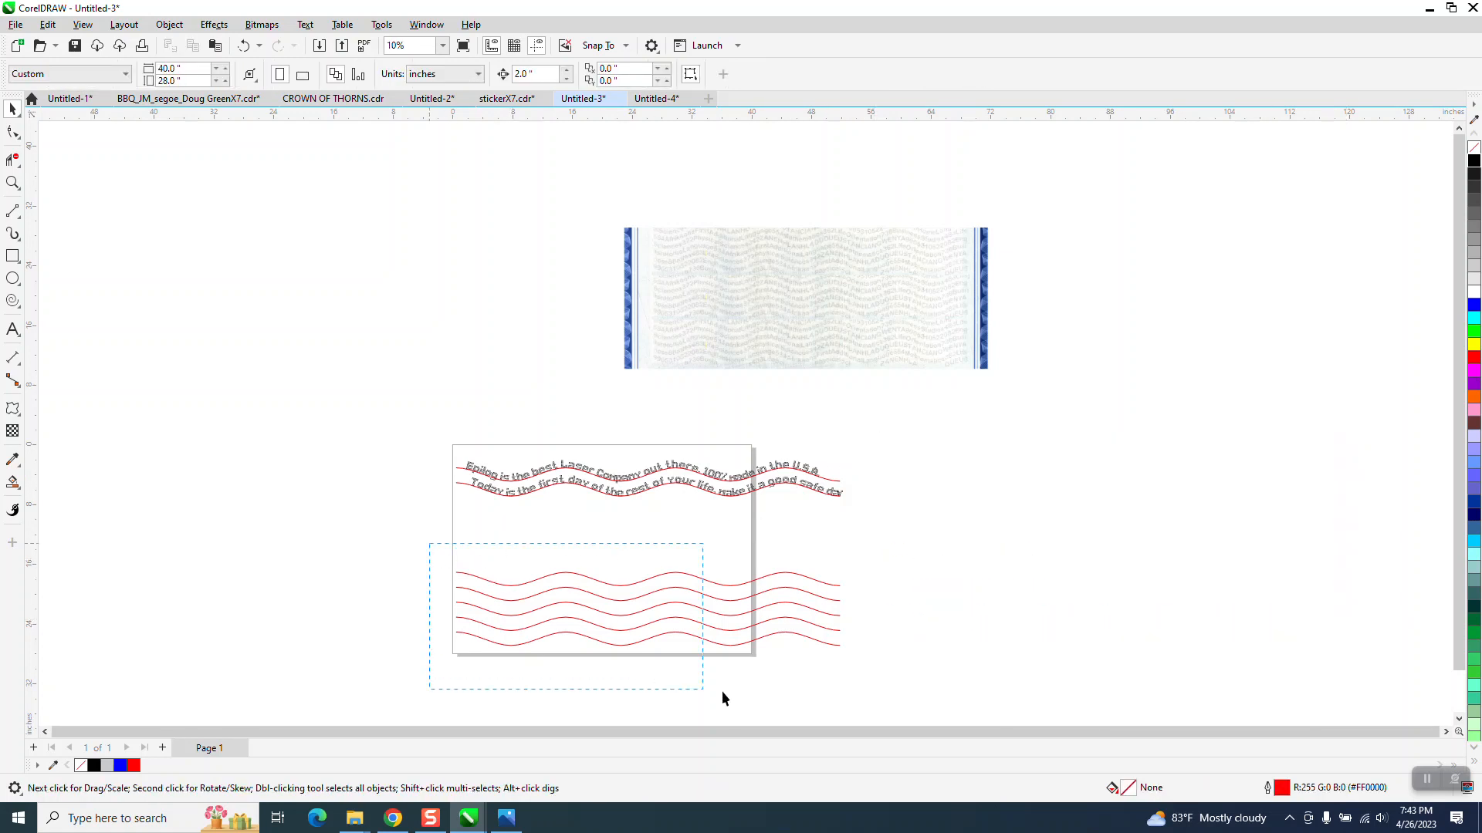
drag(722, 698, 900, 691)
key(Delete)
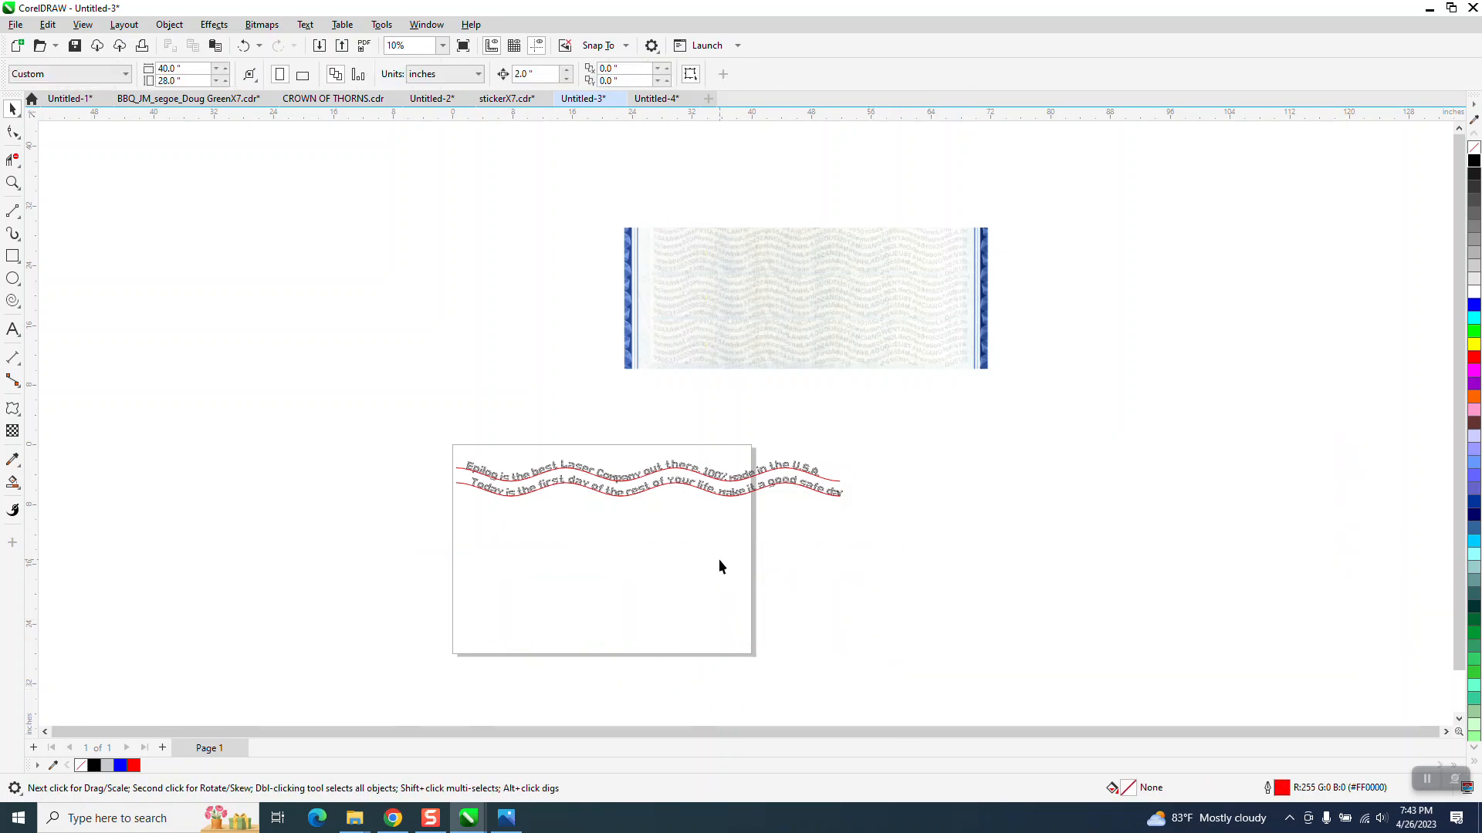
- Break the two curved text lines apart from their paths and delete both red wavy lines
drag(969, 551, 969, 551)
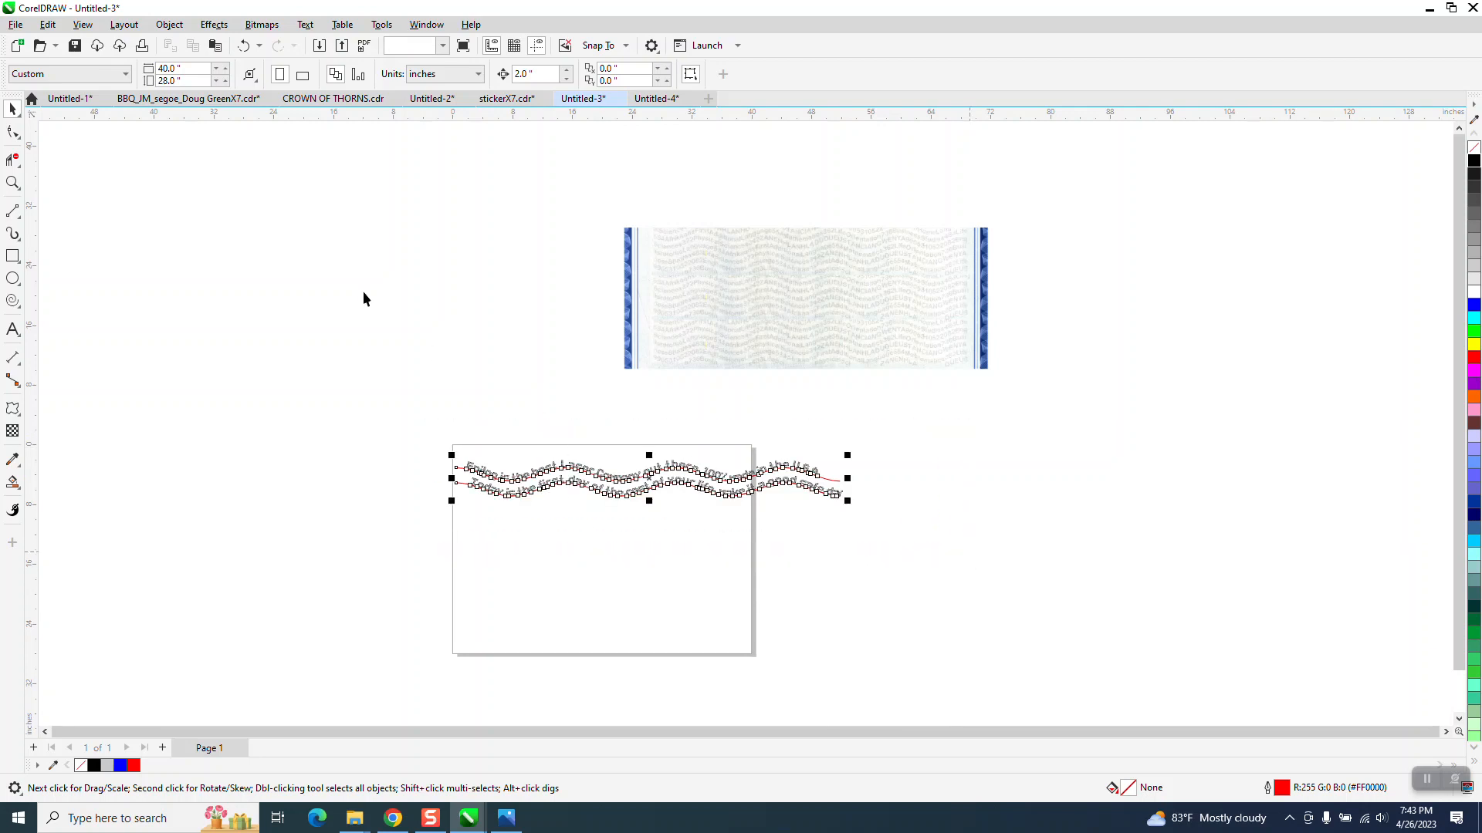
click(169, 24)
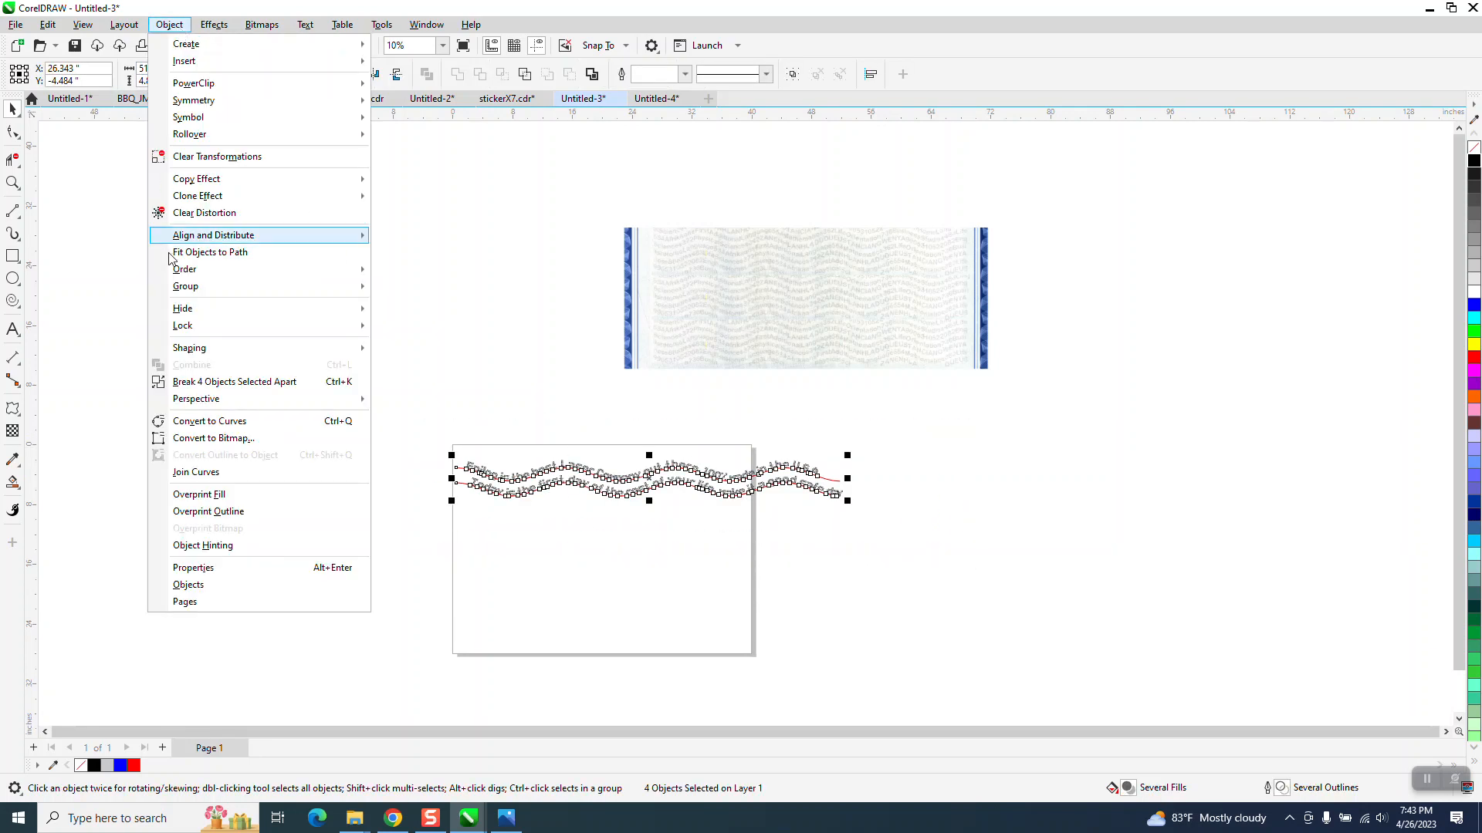
click(189, 381)
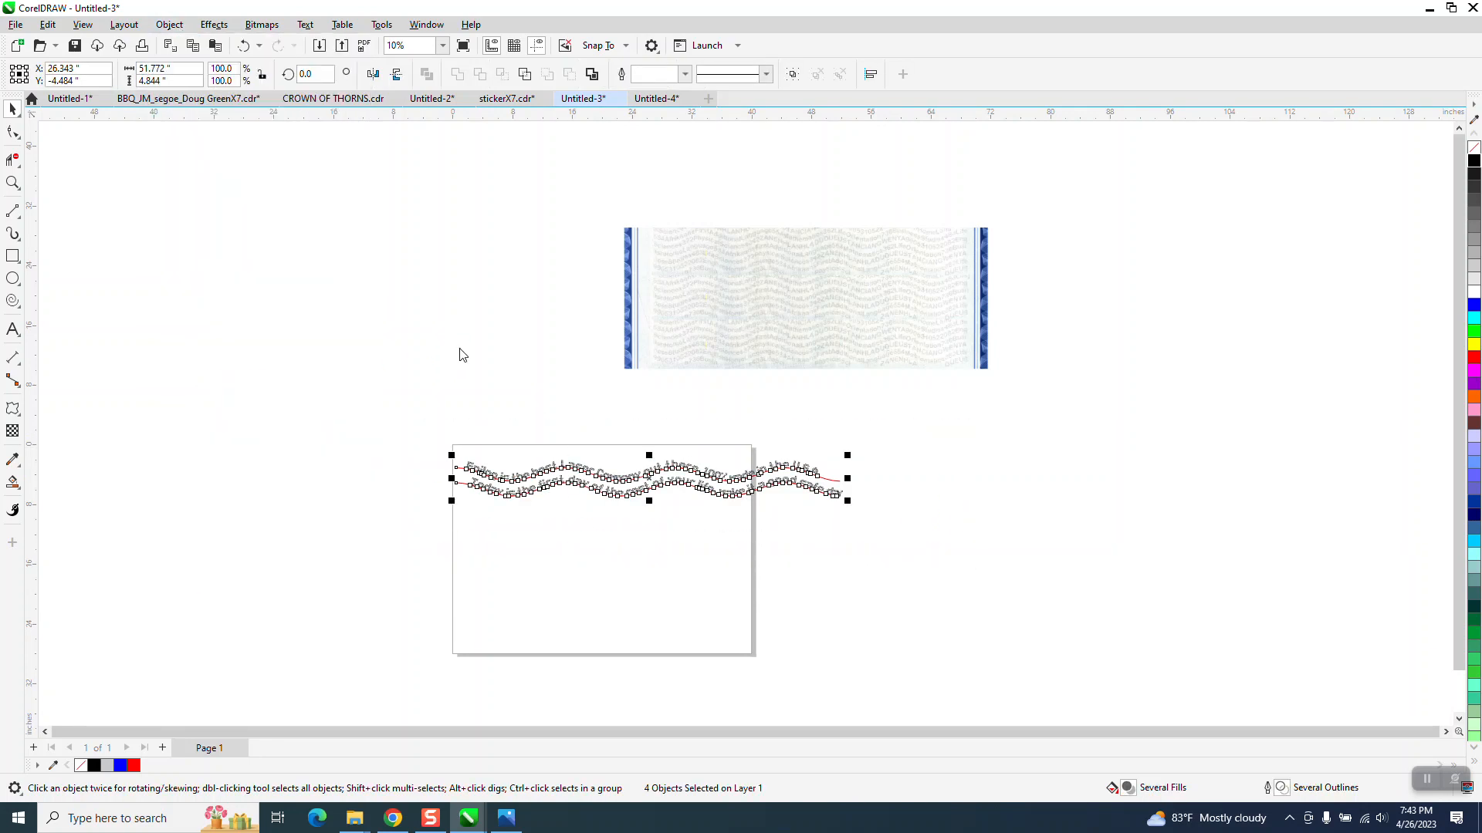
click(458, 470)
key(Delete)
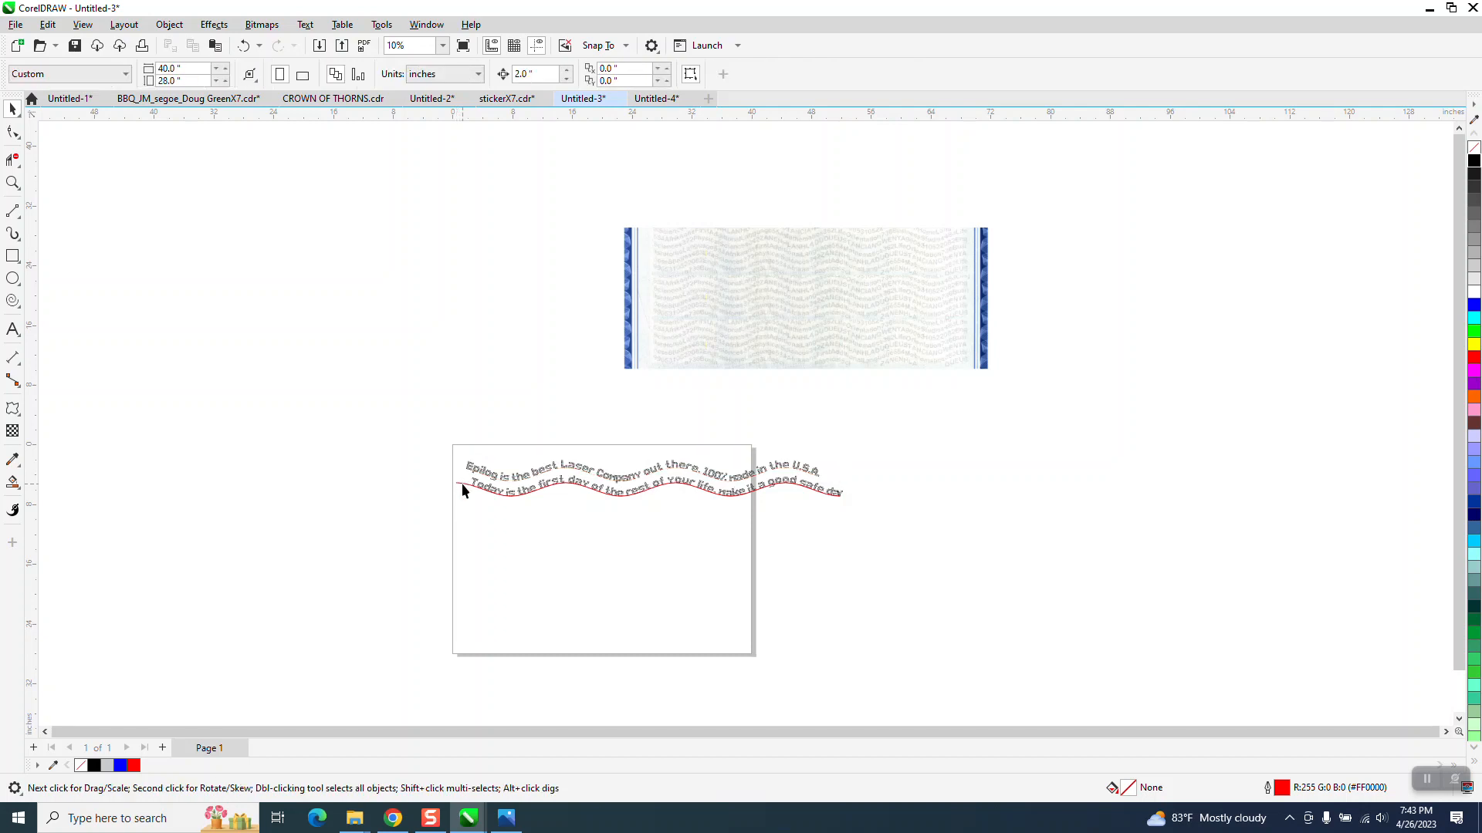
click(462, 489)
key(Delete)
- Select both curved text lines together
drag(442, 433, 480, 471)
drag(956, 559, 956, 559)
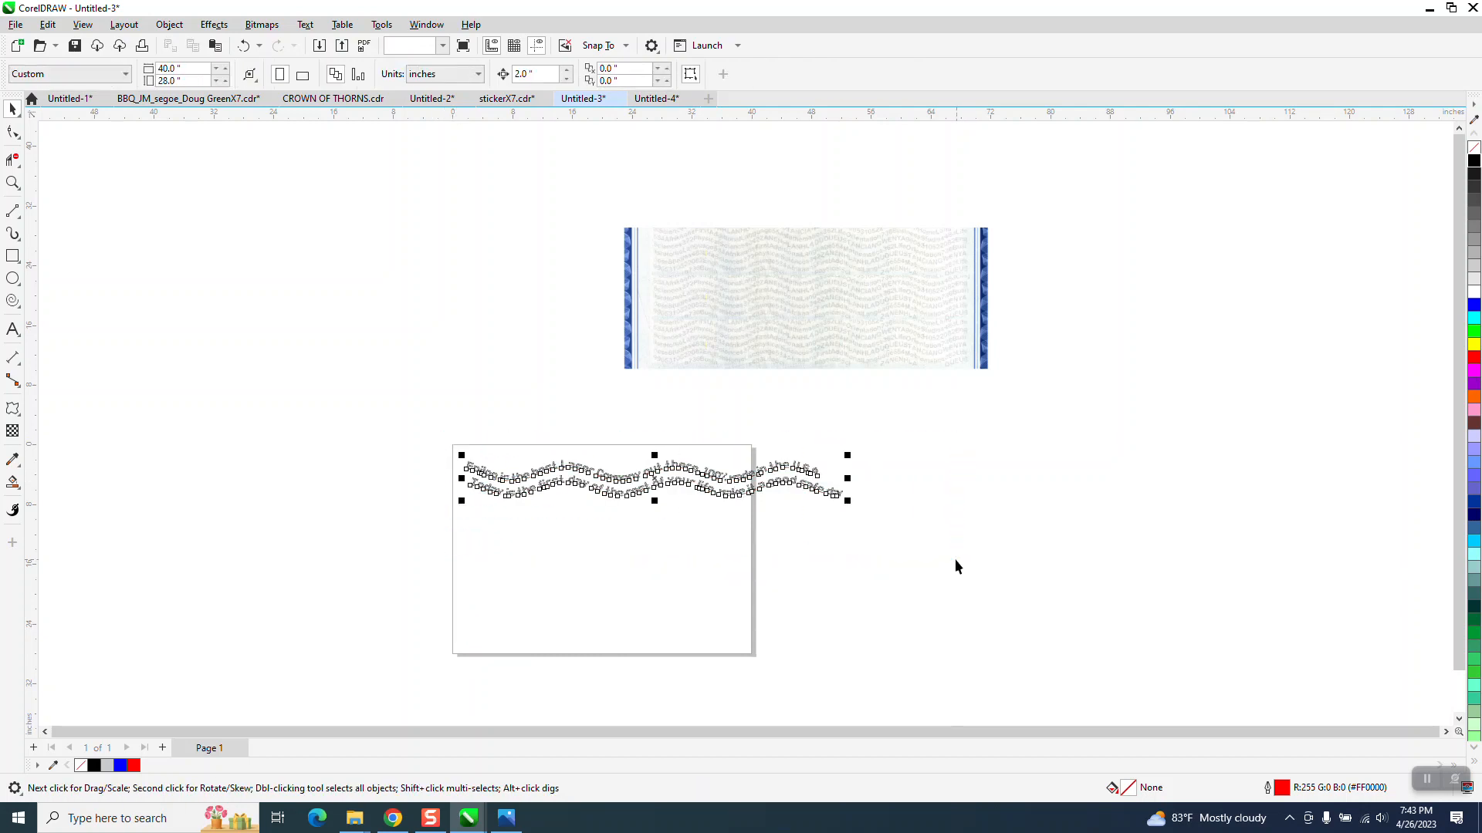